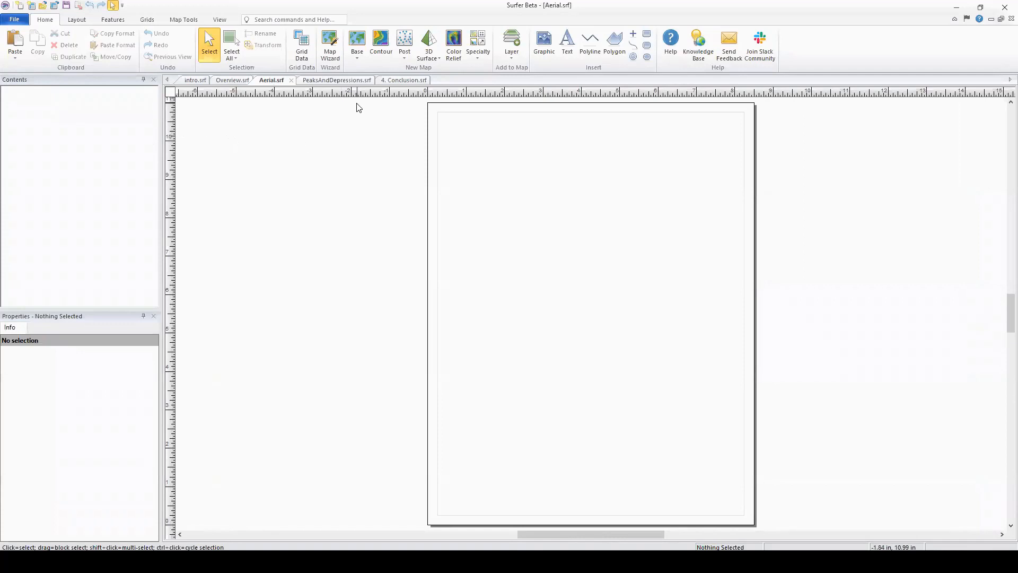
click(353, 61)
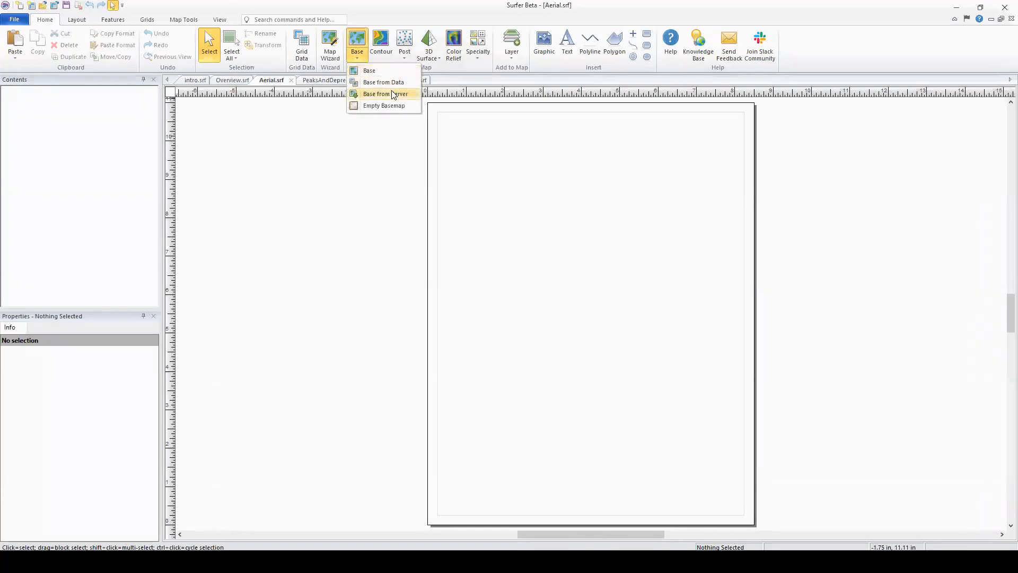
click(539, 174)
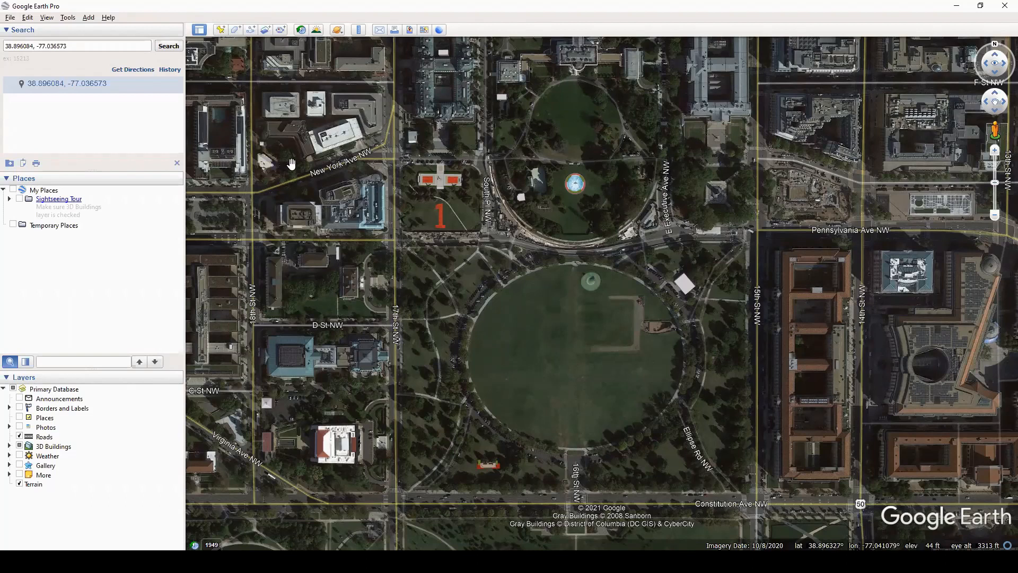
- Start saving the current Google Earth Pro view as an image and set its resolution to 1920x1080 (1080 HD)
click(9, 19)
mouse_move(39, 39)
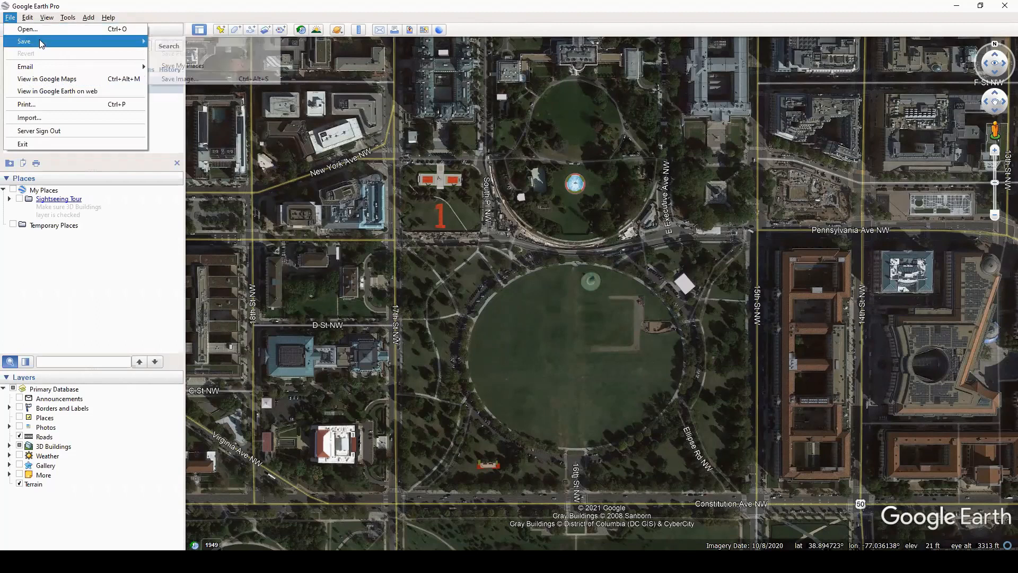
click(195, 80)
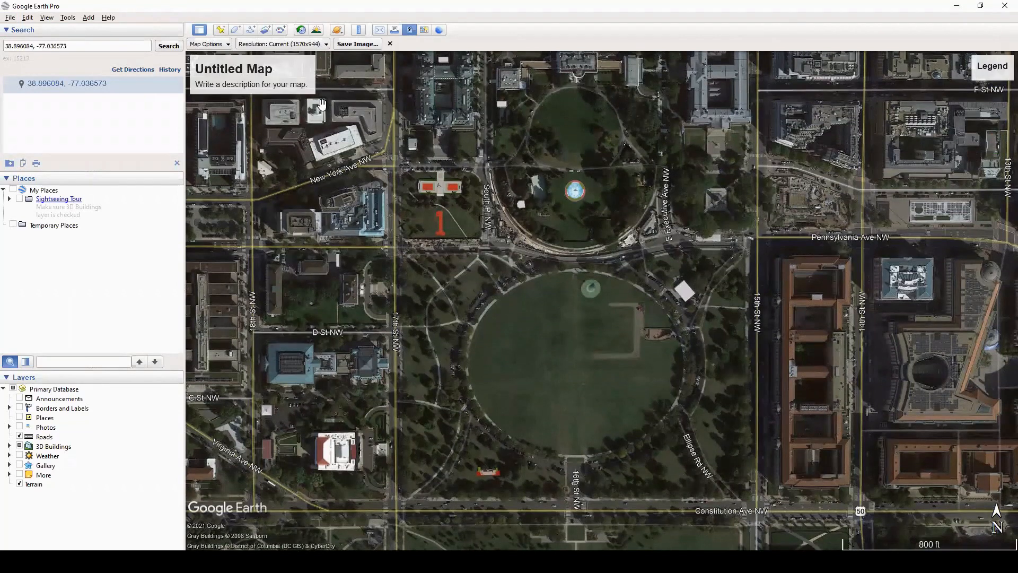
click(326, 45)
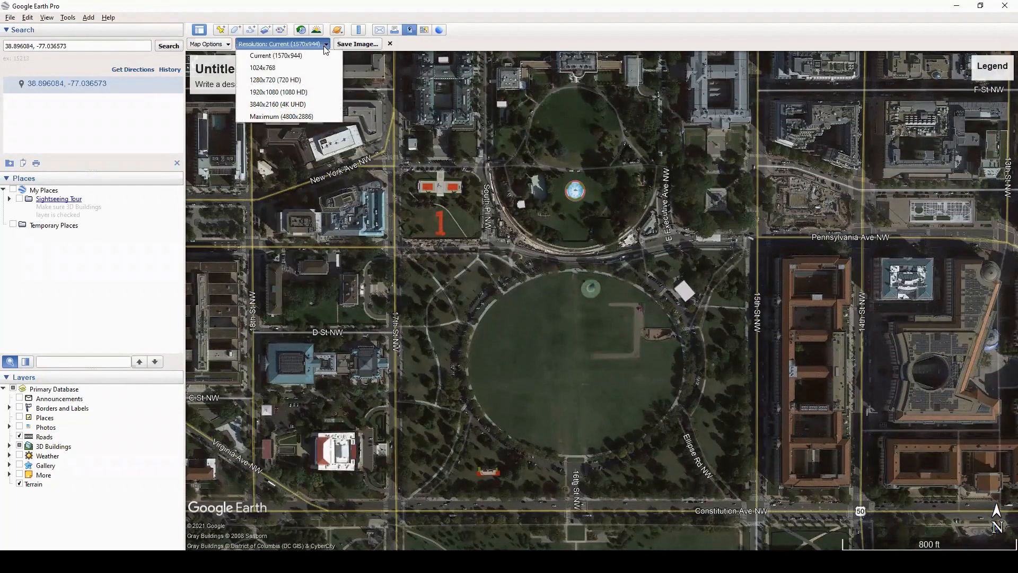
click(316, 91)
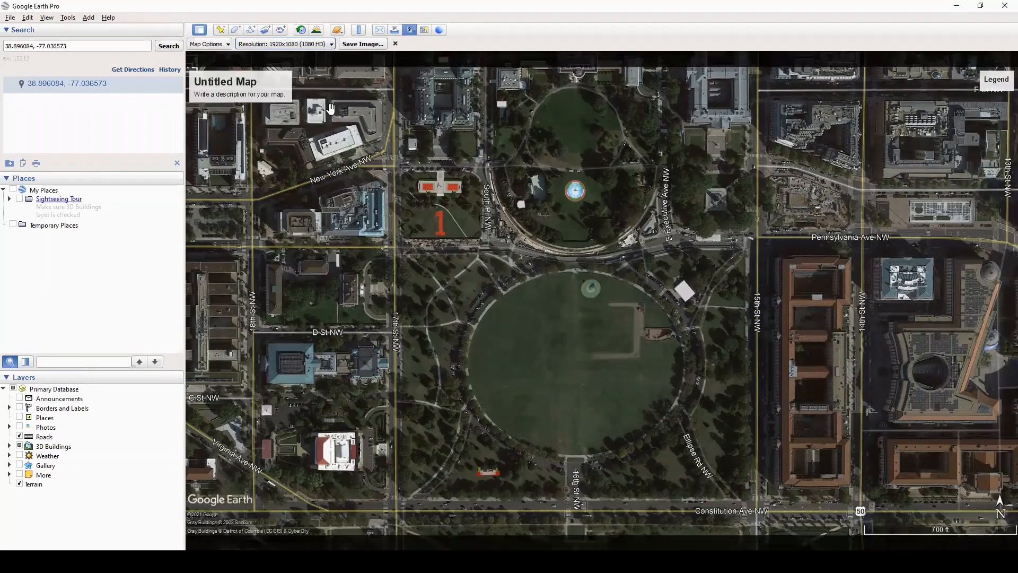
- Hide the title and description, legend and scale from the map image, keeping only the compass
click(224, 45)
click(229, 73)
click(214, 86)
click(215, 106)
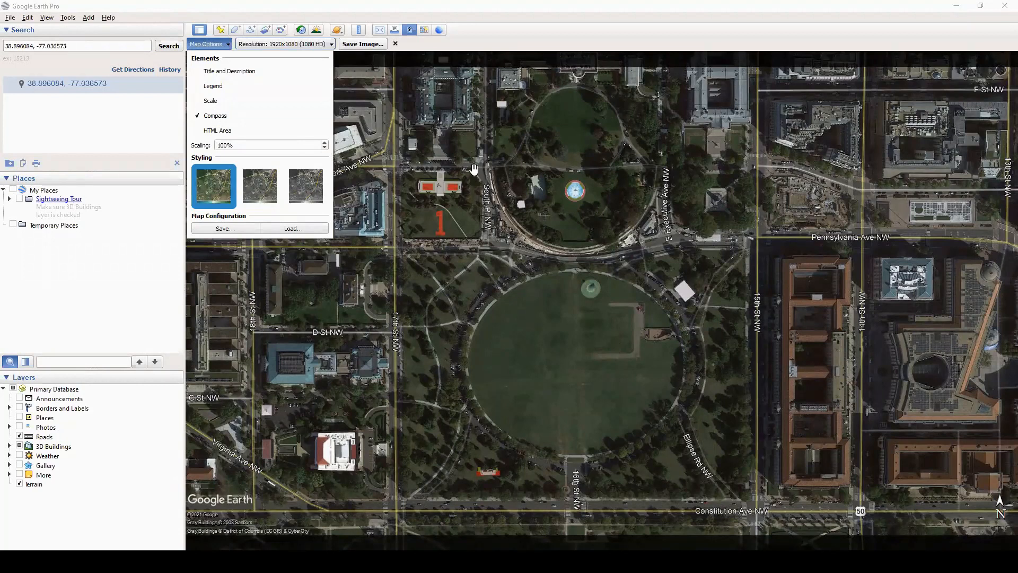
click(435, 141)
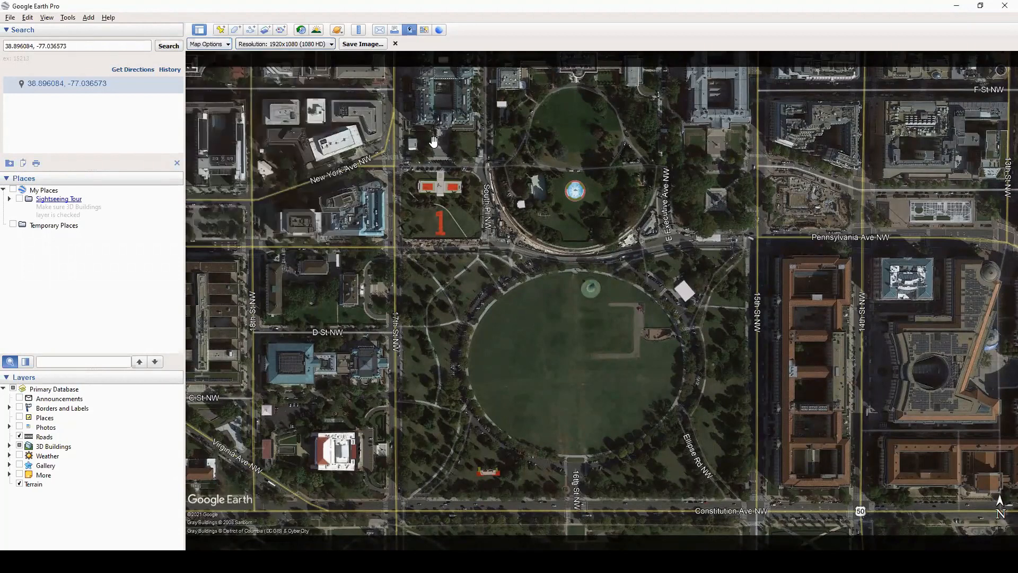
- Save the map image as a JPEG named Aerial Imagery in the April Webinar folder
click(364, 44)
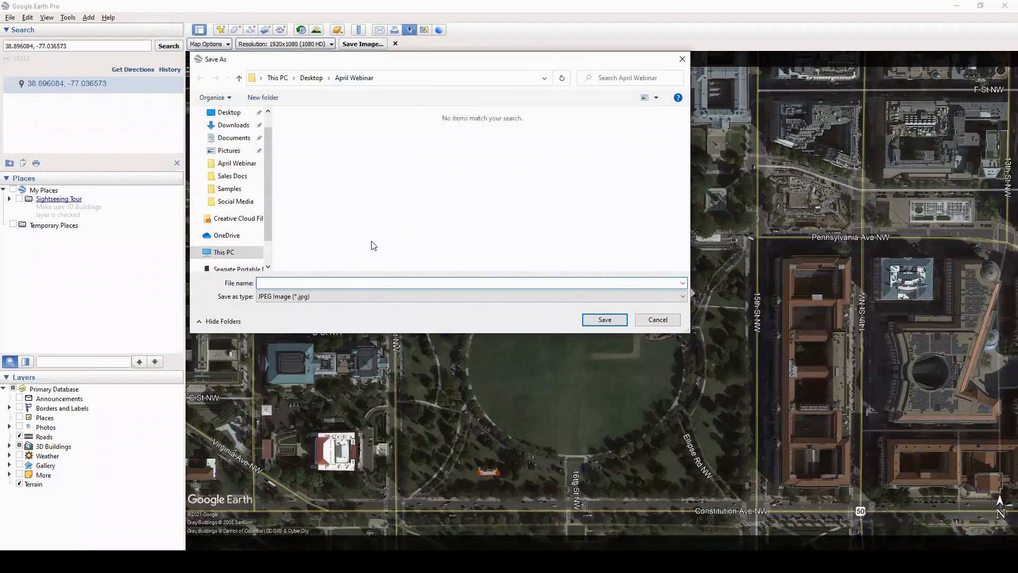
text(Aerial Imagery)
click(599, 320)
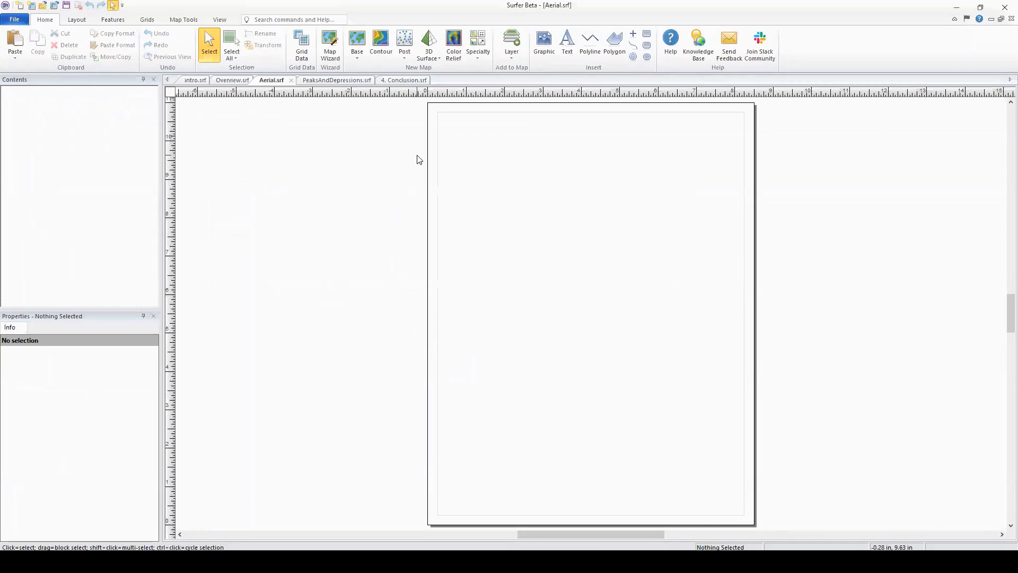
- Create a base map in Surfer from Aerial Imagery.jpg
click(358, 60)
click(367, 69)
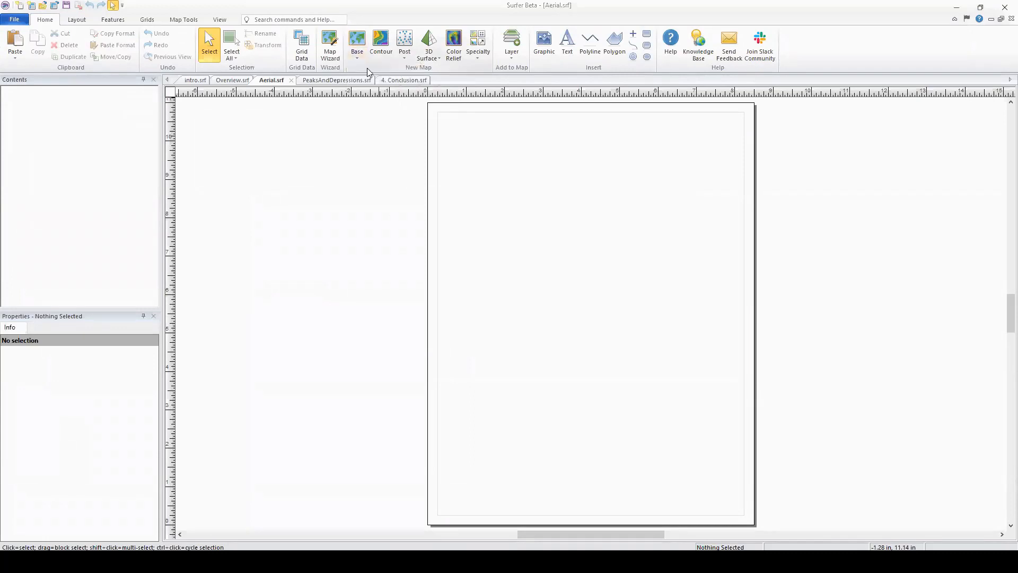
click(444, 223)
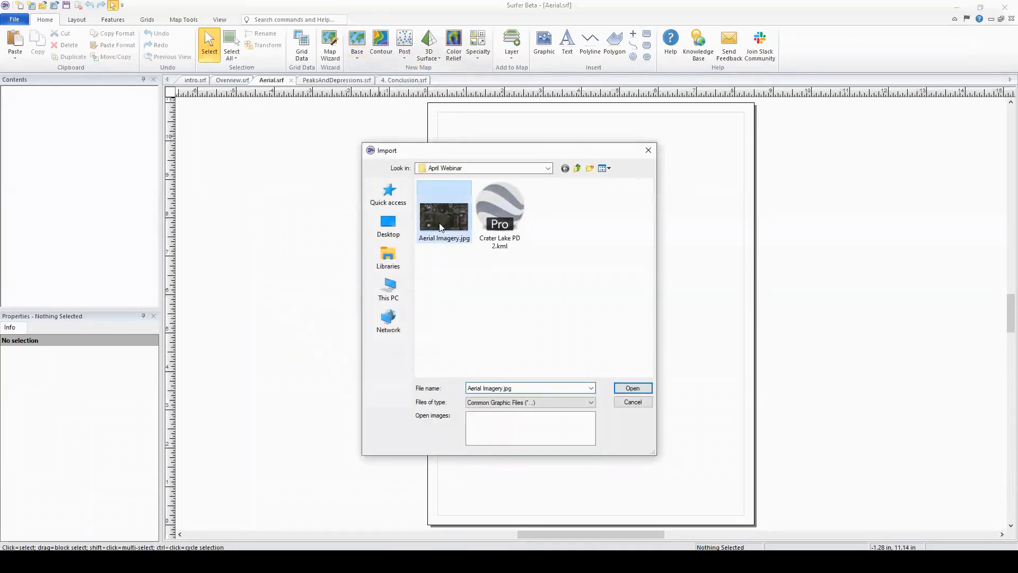
click(632, 389)
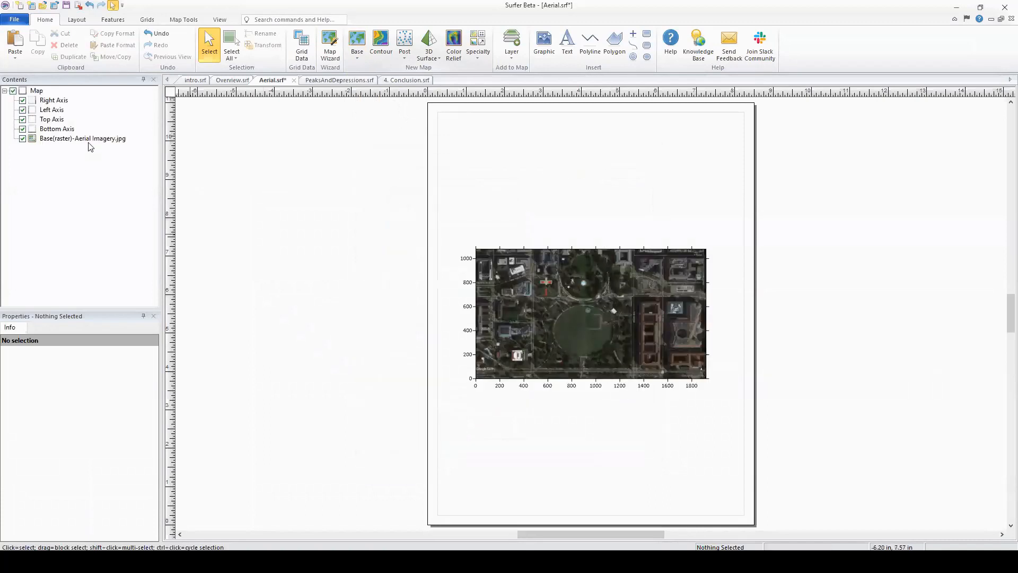
- Select the Aerial Imagery.jpg base layer and open its image georeferencing window
click(87, 139)
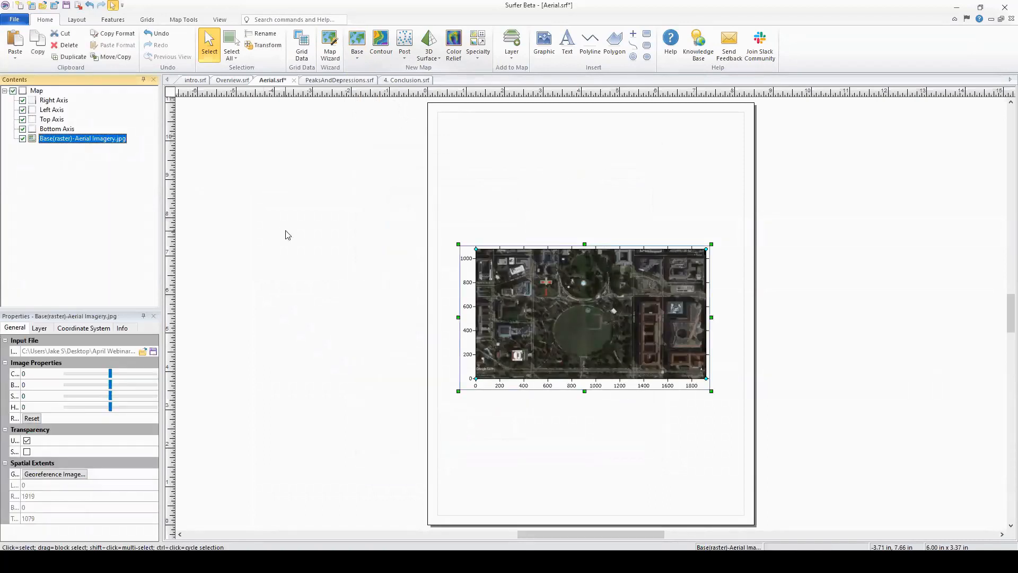
key(ctrl+d)
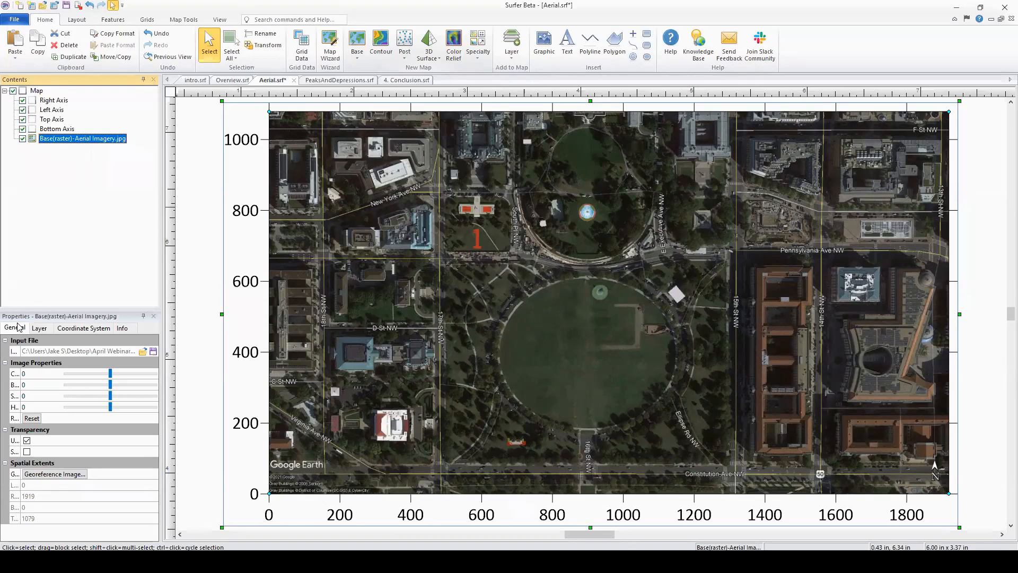
click(66, 474)
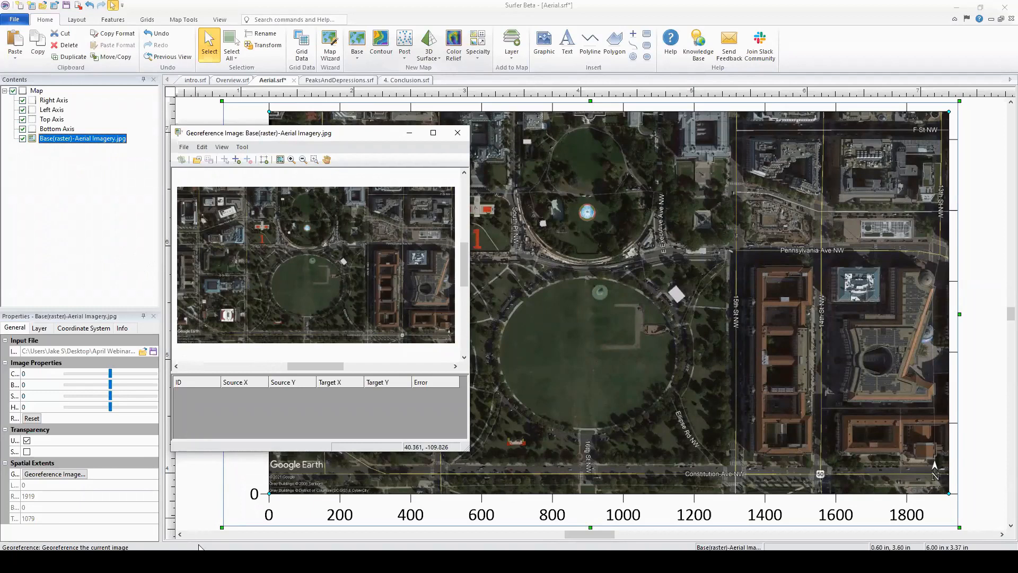
- Switch to Google Earth Pro, leave the image-saving mode and place a new placemark at the 17th St NW intersection beside the red 1
click(194, 561)
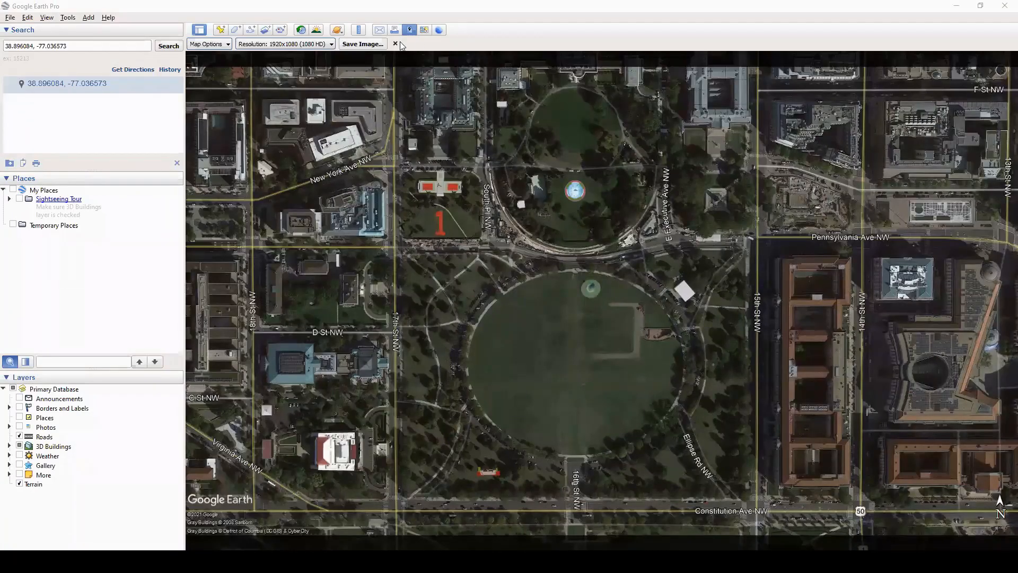
click(395, 44)
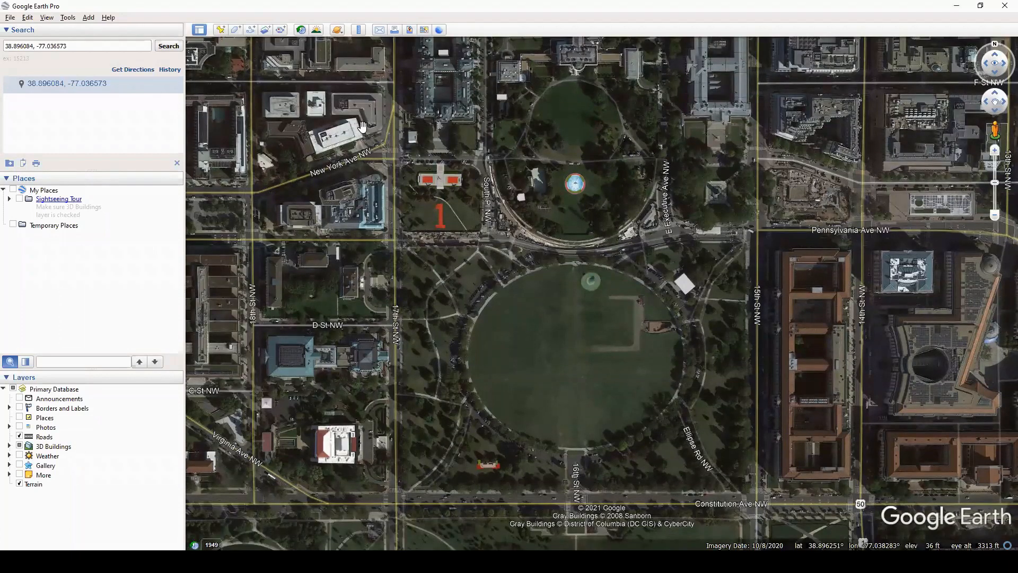
click(220, 31)
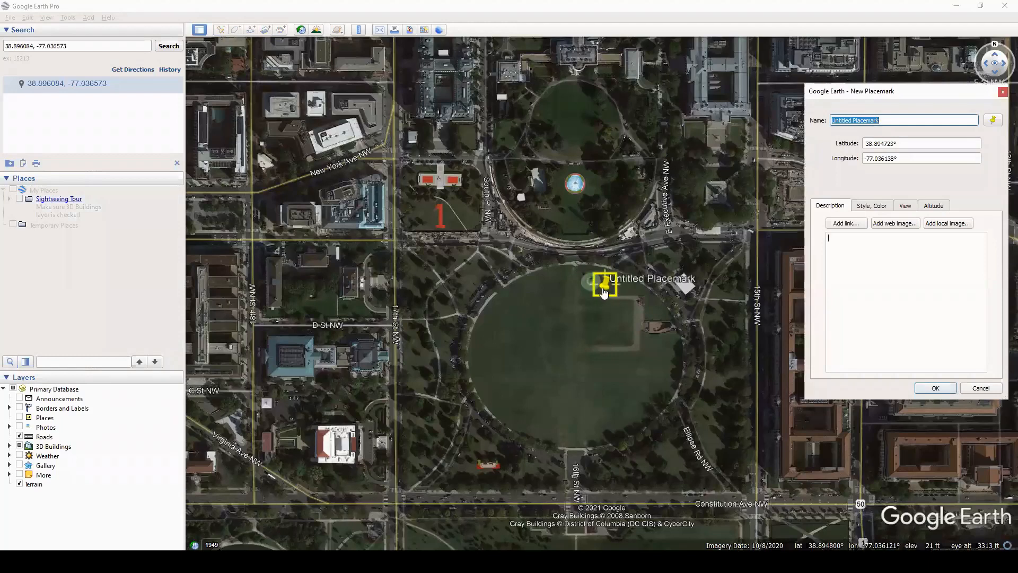
drag(602, 291, 403, 244)
scroll(403, 246, up, 3)
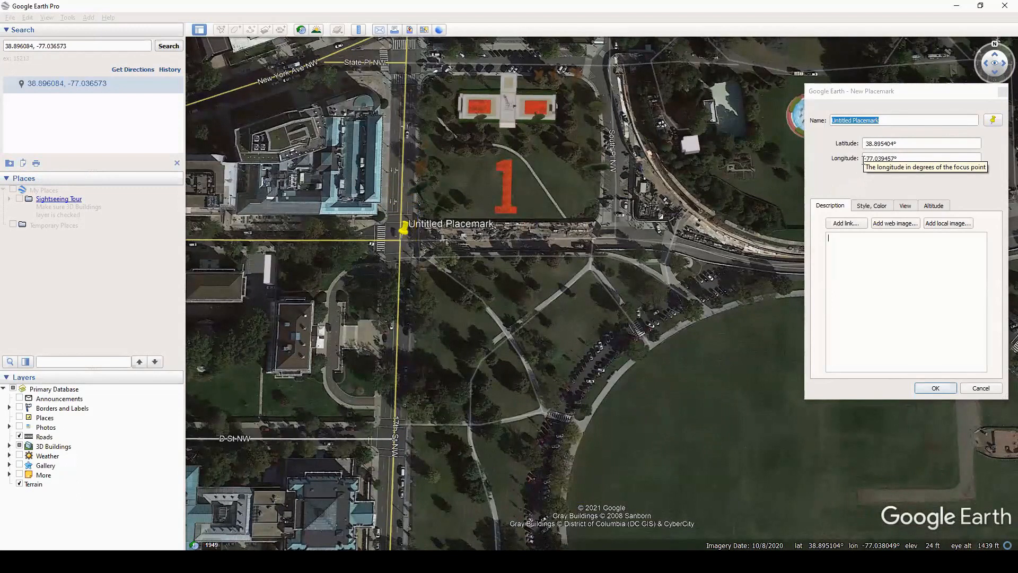
- Name the new placemark 1
click(892, 118)
drag(893, 117, 800, 116)
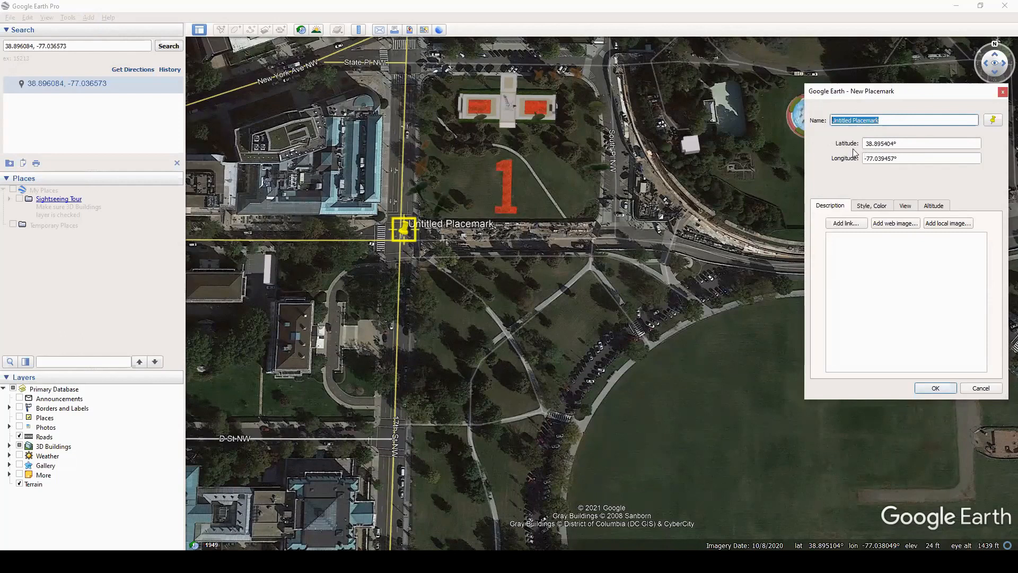
text(1)
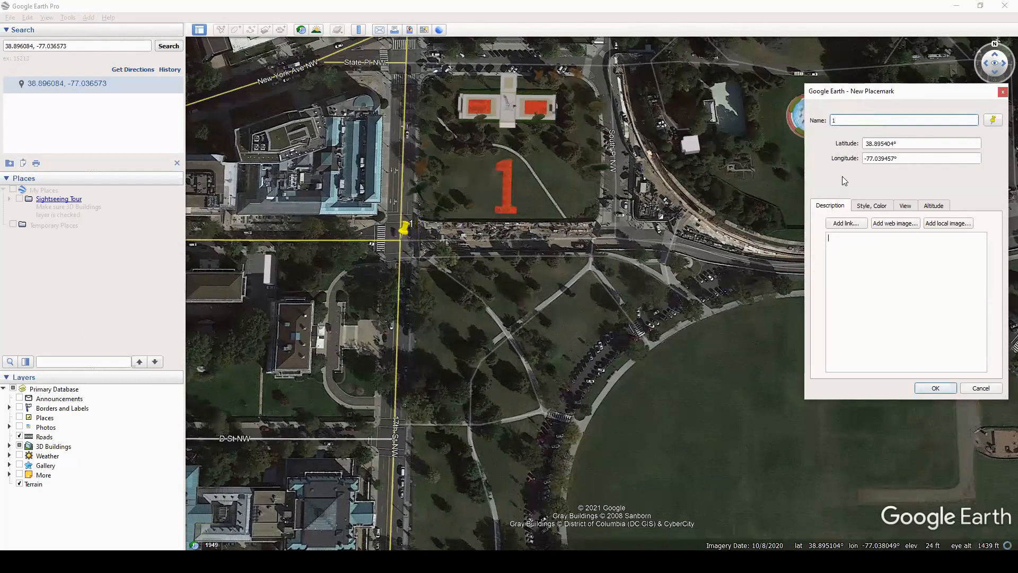
- Copy the placemark's latitude and switch back to Surfer's georeferencing window
click(869, 142)
drag(869, 142, 893, 142)
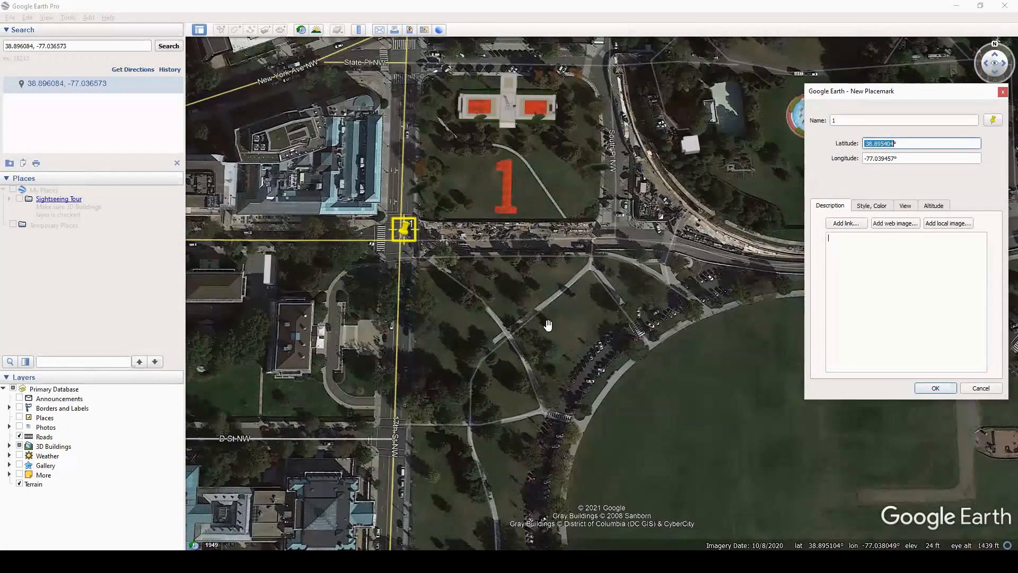
click(166, 562)
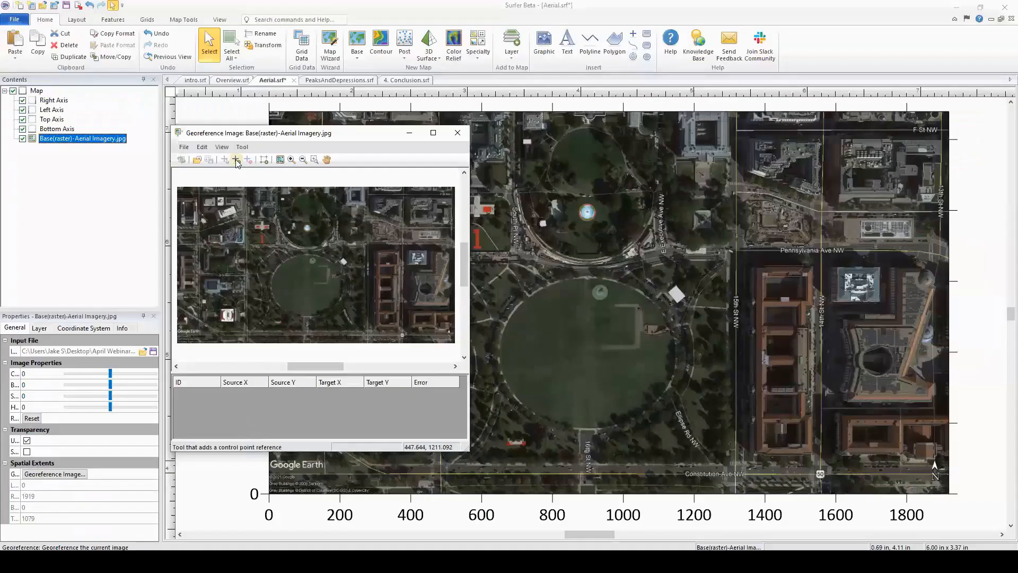
- Add a control point at the 17th St NW intersection beside the red 1 and set its Target Y to 38.895404
click(237, 160)
scroll(239, 242, up, 3)
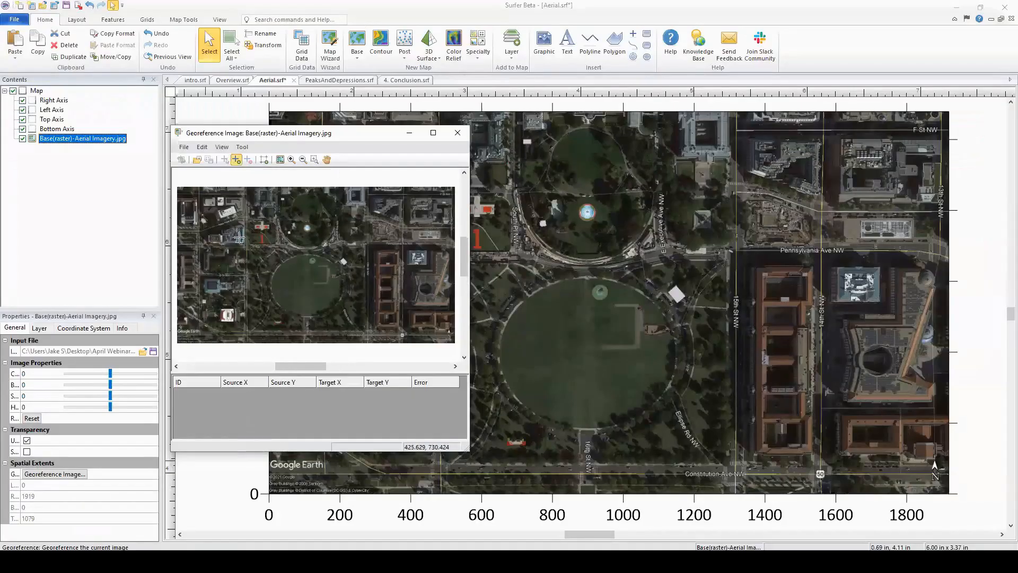
scroll(239, 242, up, 4)
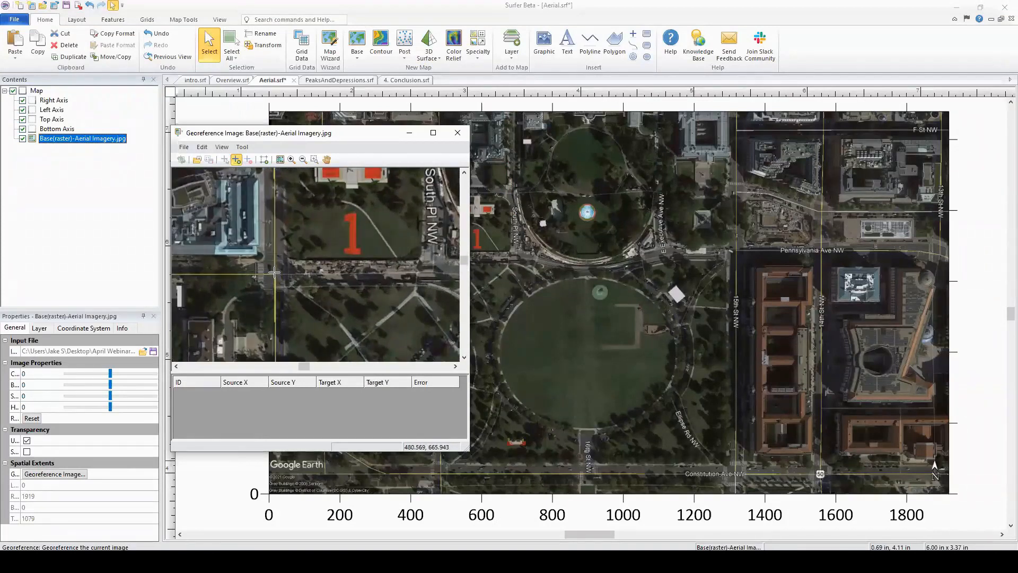
click(275, 272)
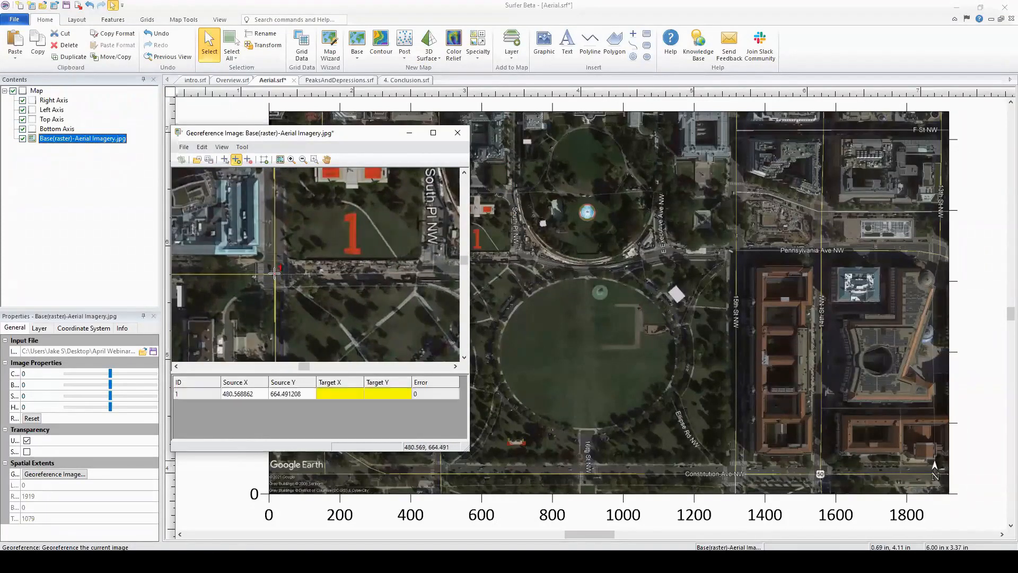
click(381, 393)
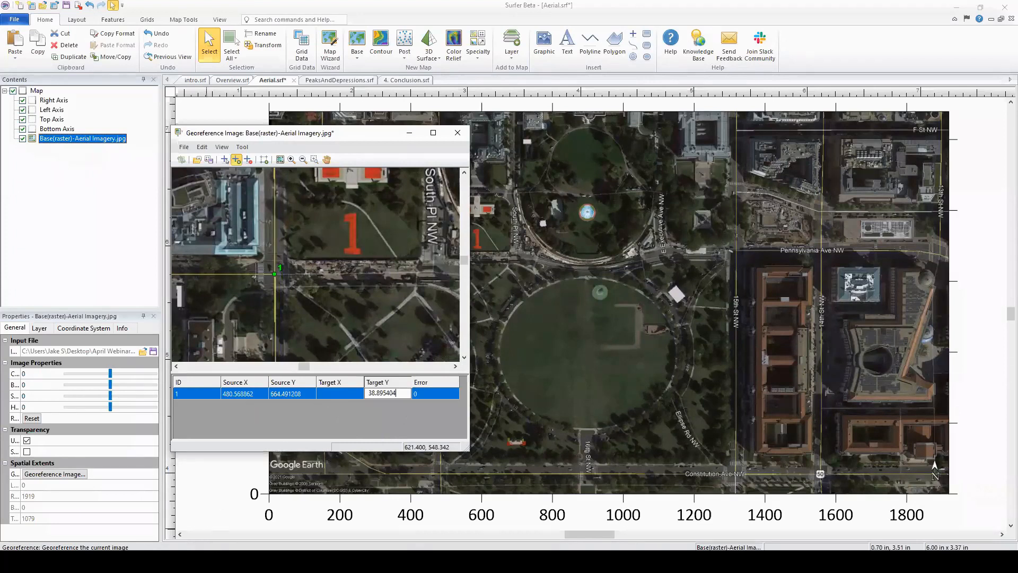
- Copy the placemark's longitude from Google Earth Pro and enter -77.039457 as the first control point's Target X in Surfer
click(195, 561)
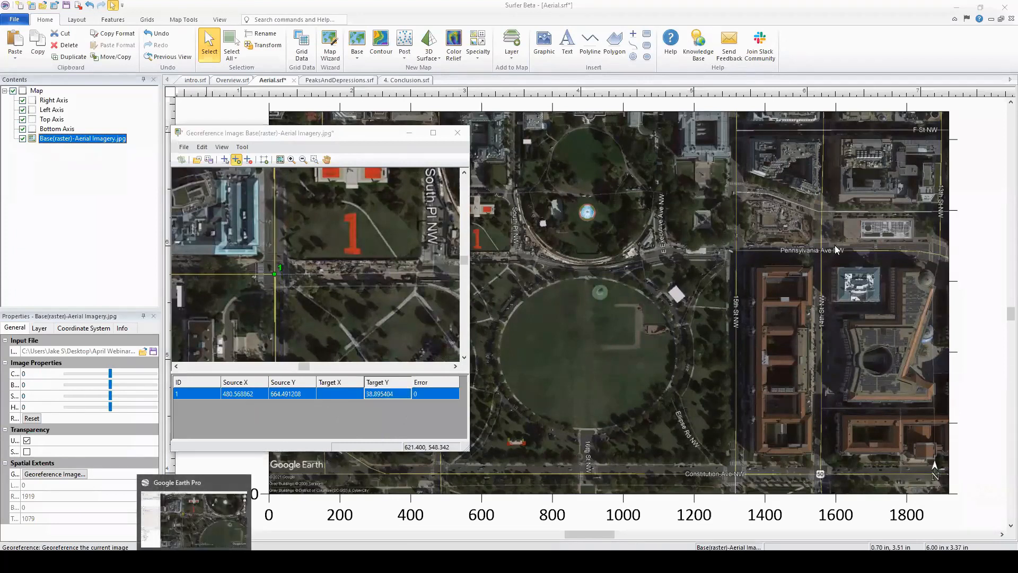
drag(863, 158, 895, 157)
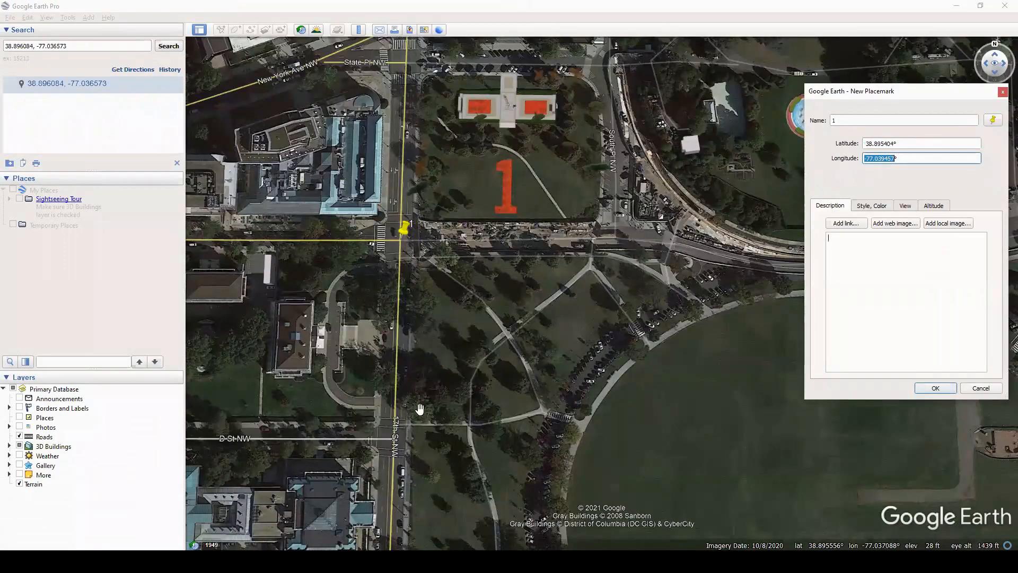
key(alt+Tab)
click(324, 394)
text(-77.039457)
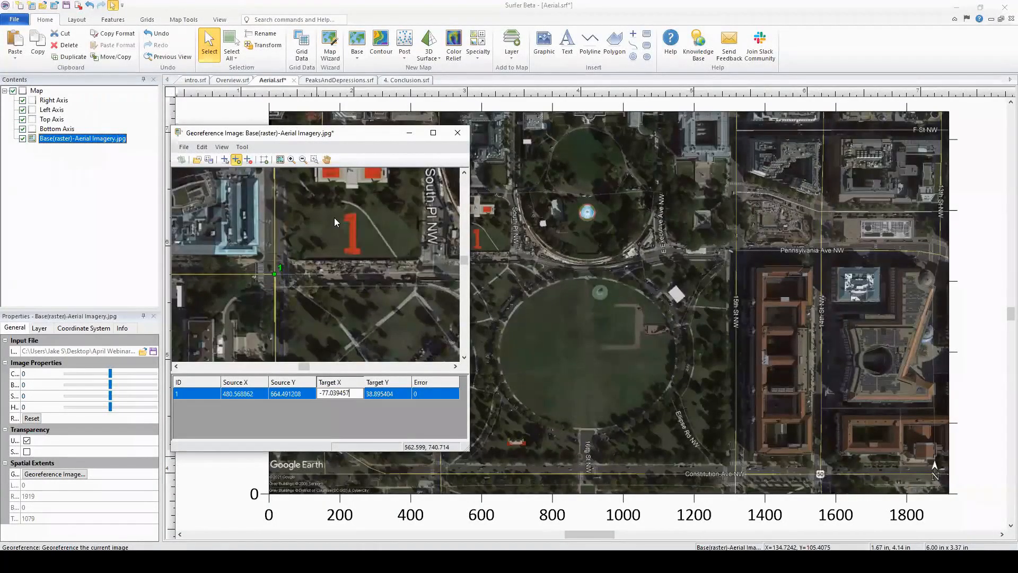
- Add a second control point at the intersection of 15th St NW and Pennsylvania Ave NW
click(326, 159)
drag(370, 264, 319, 258)
drag(435, 257, 251, 260)
drag(396, 258, 292, 256)
drag(360, 257, 345, 284)
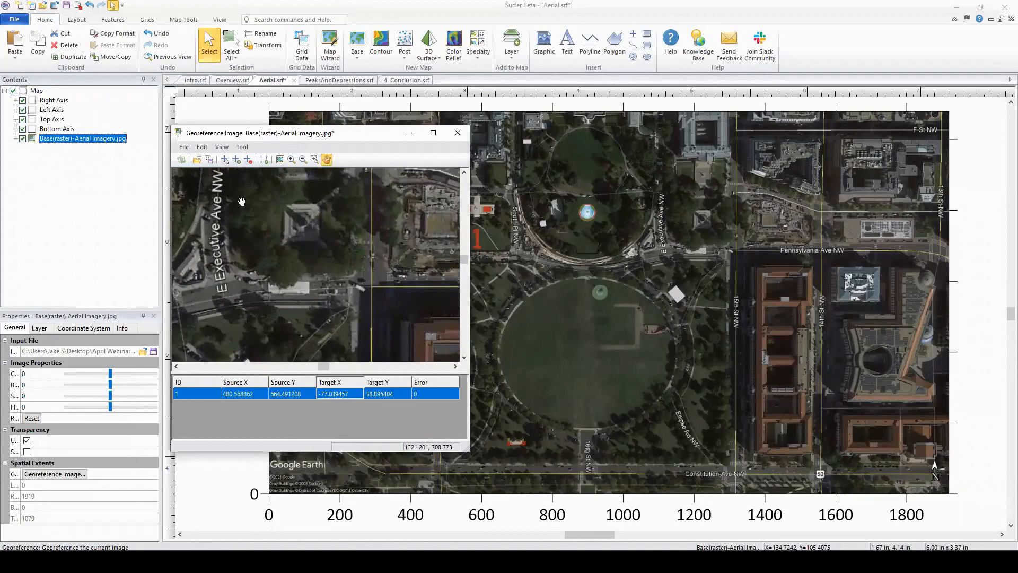
click(237, 160)
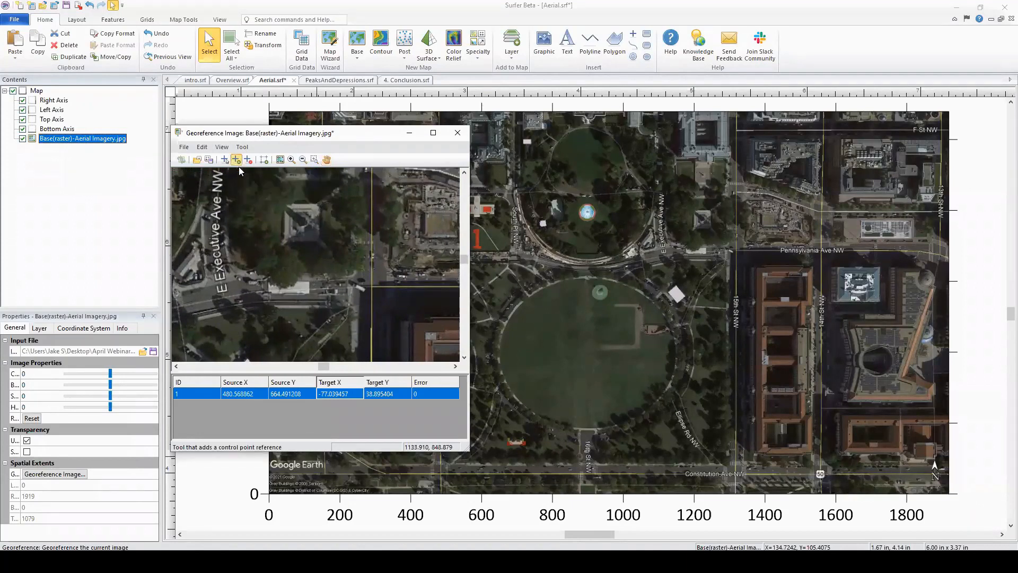
click(372, 286)
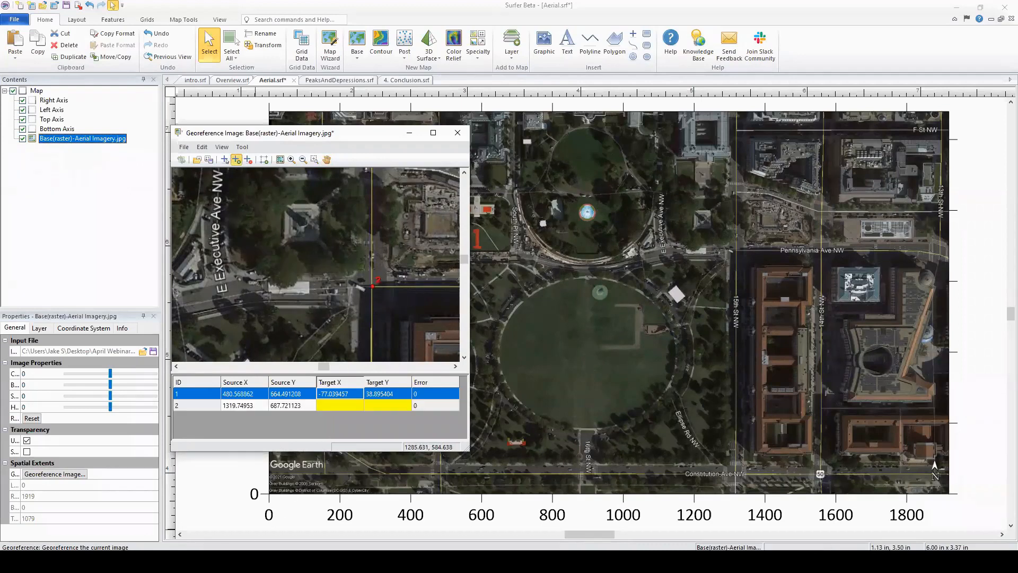
- Save placemark 1 in Google Earth Pro and place a new placemark named 2 at the 15th St NW and Pennsylvania Ave NW intersection
click(194, 561)
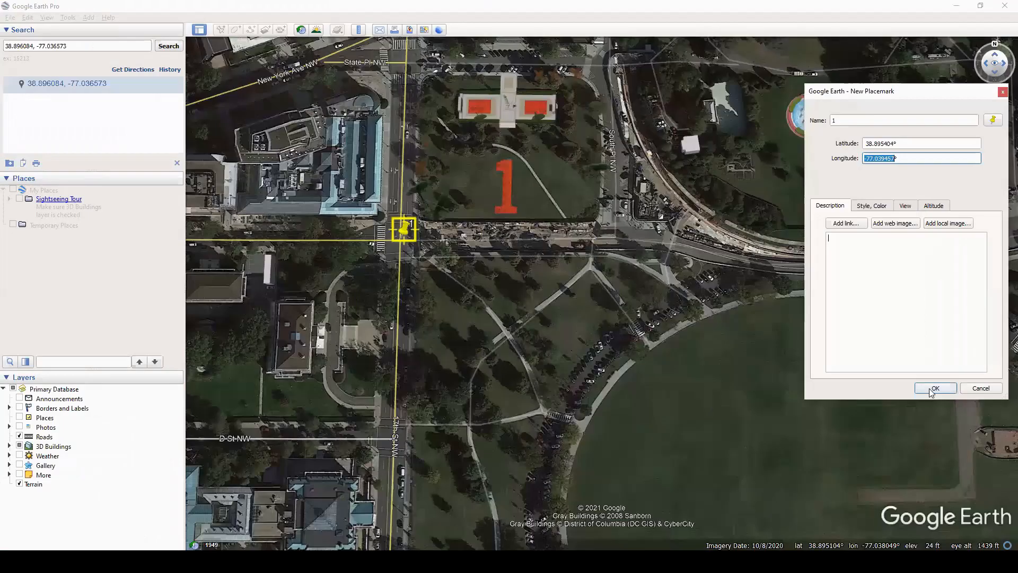
key(Return)
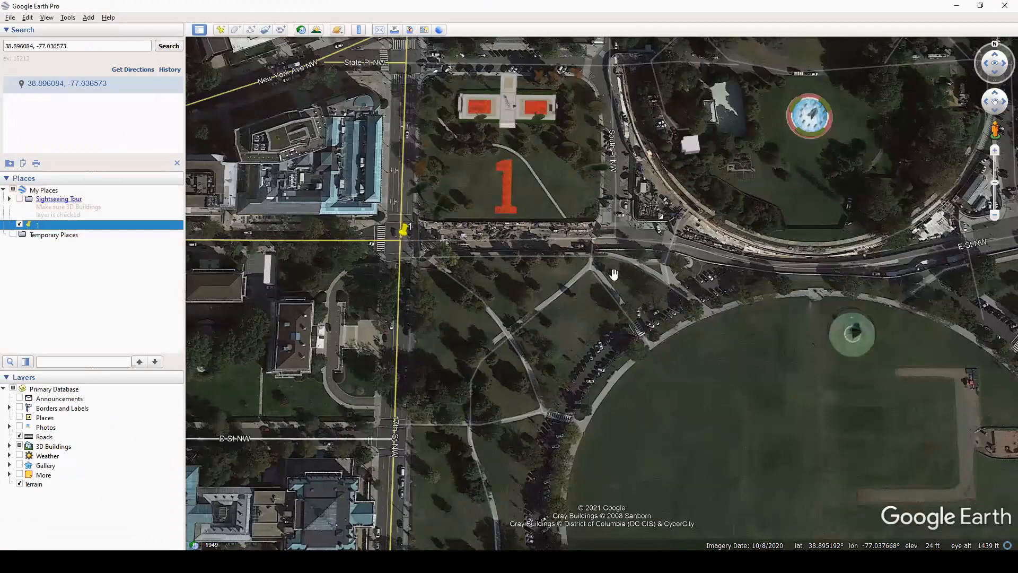
key(Right)
key(Right)
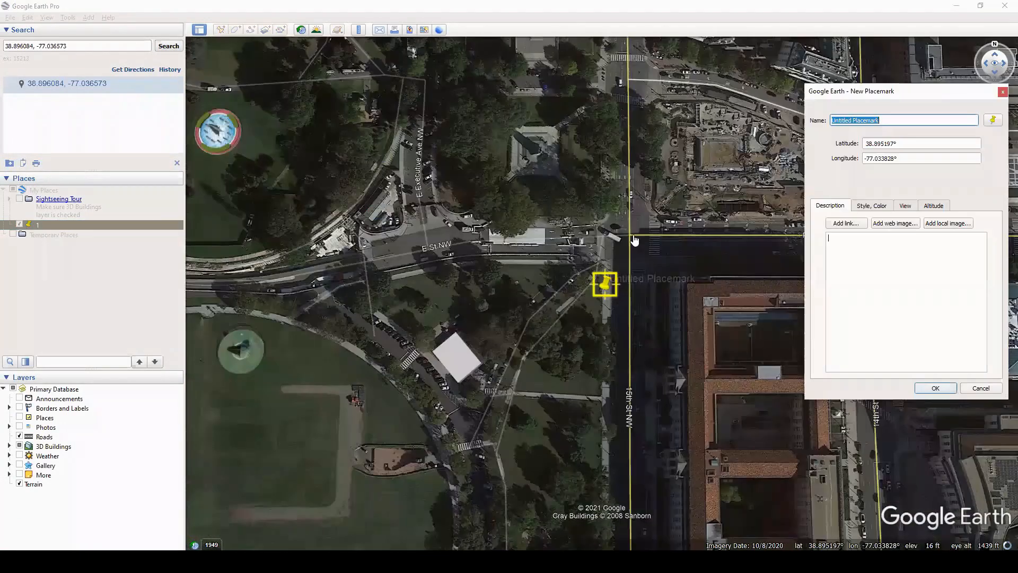
drag(607, 282, 632, 231)
click(867, 121)
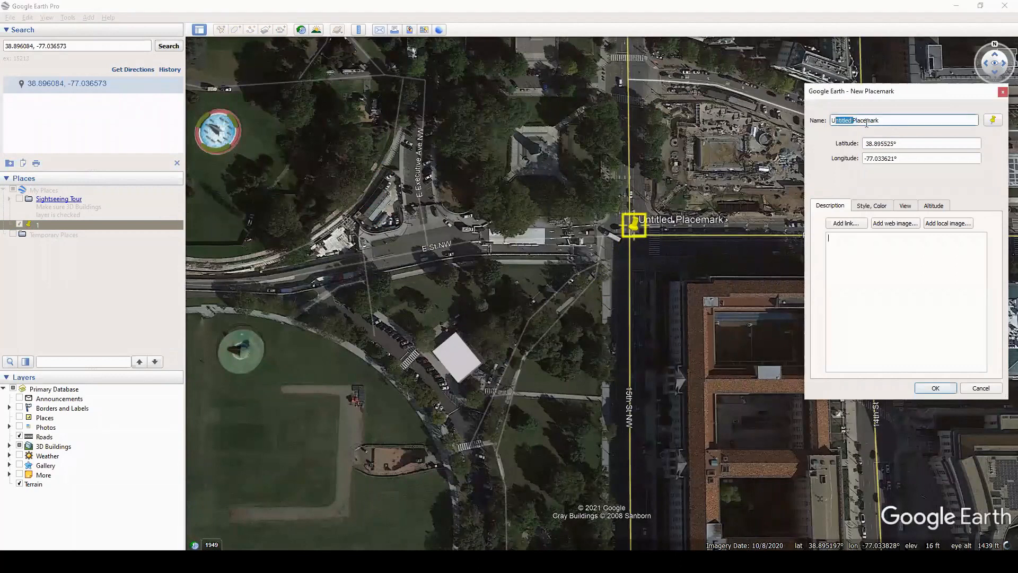
drag(881, 121, 895, 148)
text(2)
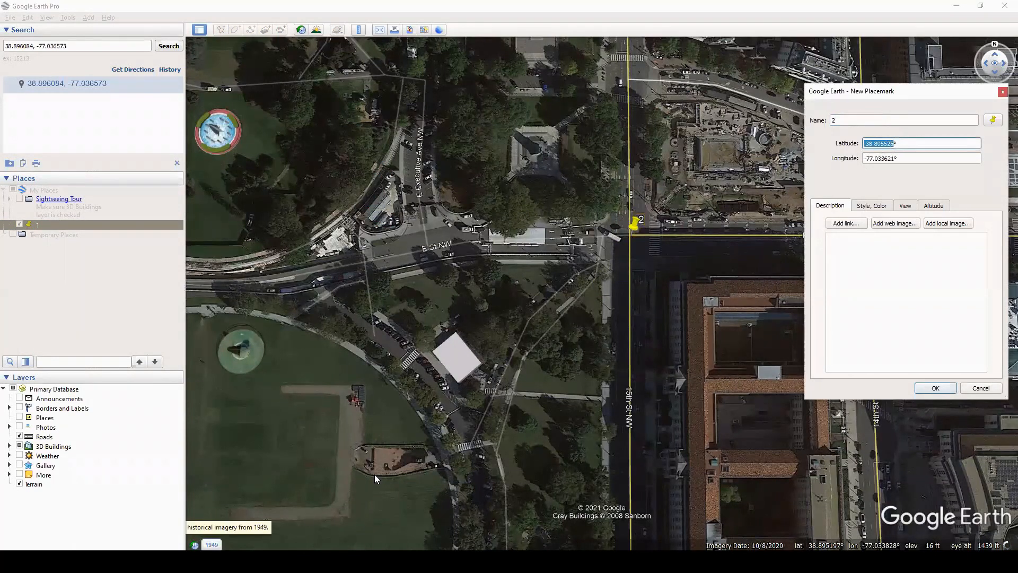
- Transfer placemark 2's coordinates to the second control point in Surfer: Target Y 38.895525 and Target X -77.033621
key(alt+Tab)
text(38.895525)
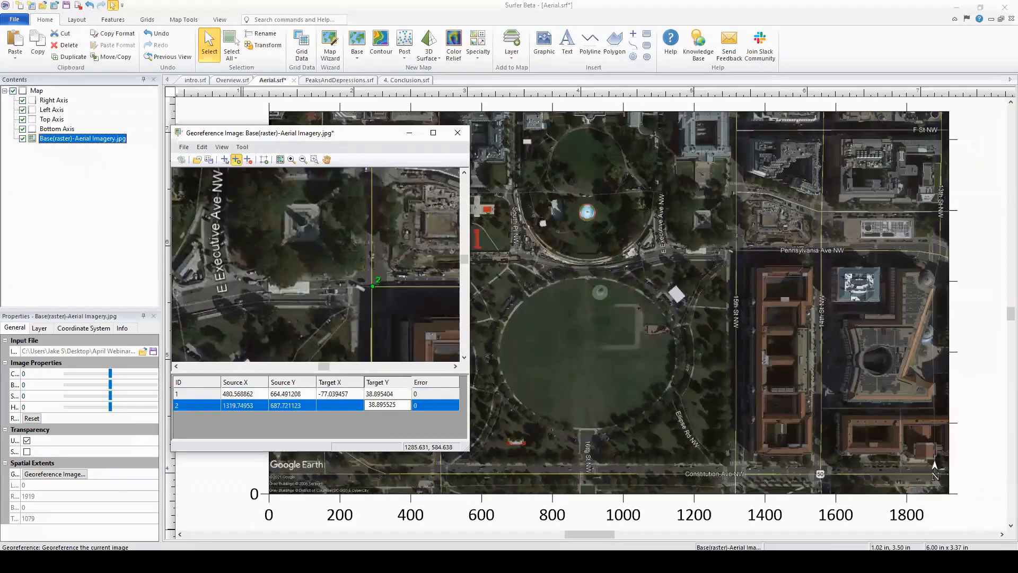
key(alt+Tab)
click(864, 160)
drag(864, 158, 895, 158)
key(ctrl+c)
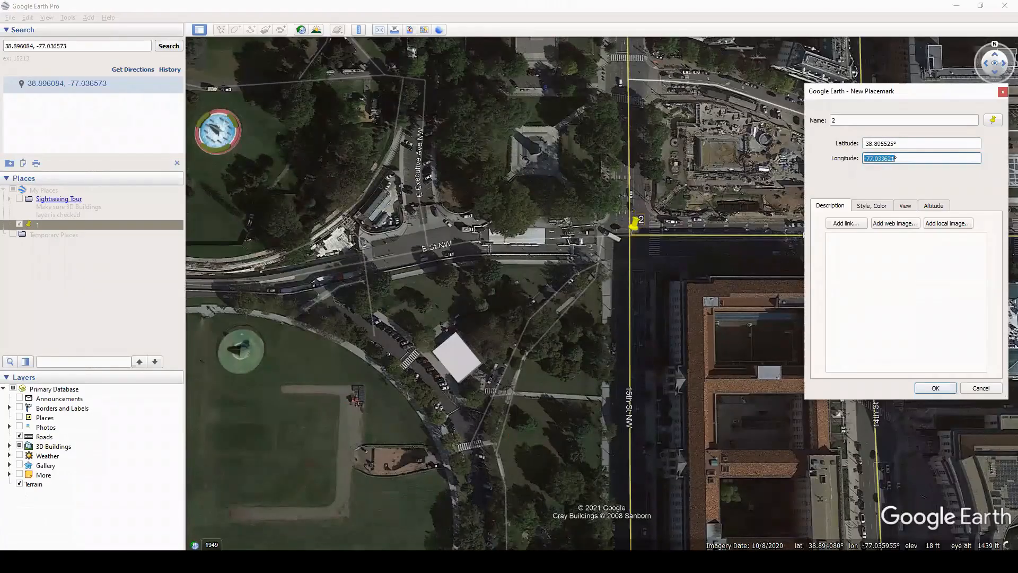
key(alt+Tab)
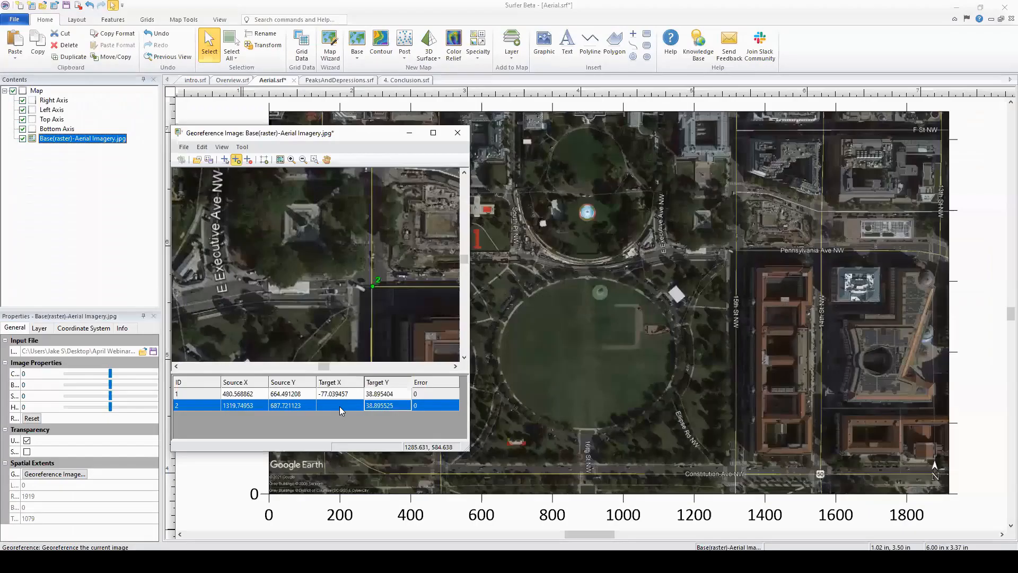
click(351, 404)
key(ctrl+v)
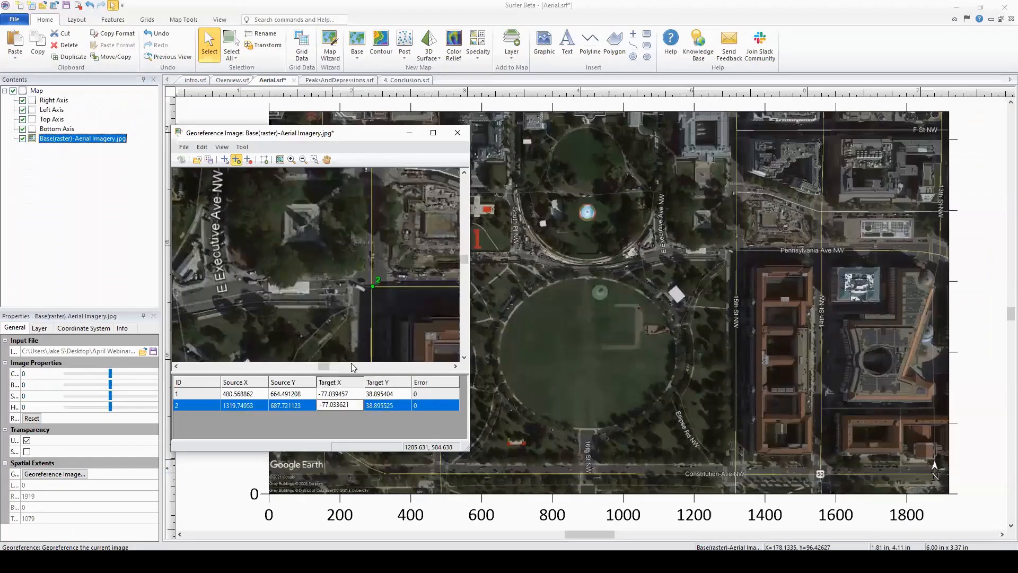
- Add a third control point on the image at the intersection of 15th St NW and Constitution Ave NW
click(327, 160)
drag(339, 351, 356, 249)
drag(352, 349, 363, 228)
drag(356, 342, 350, 278)
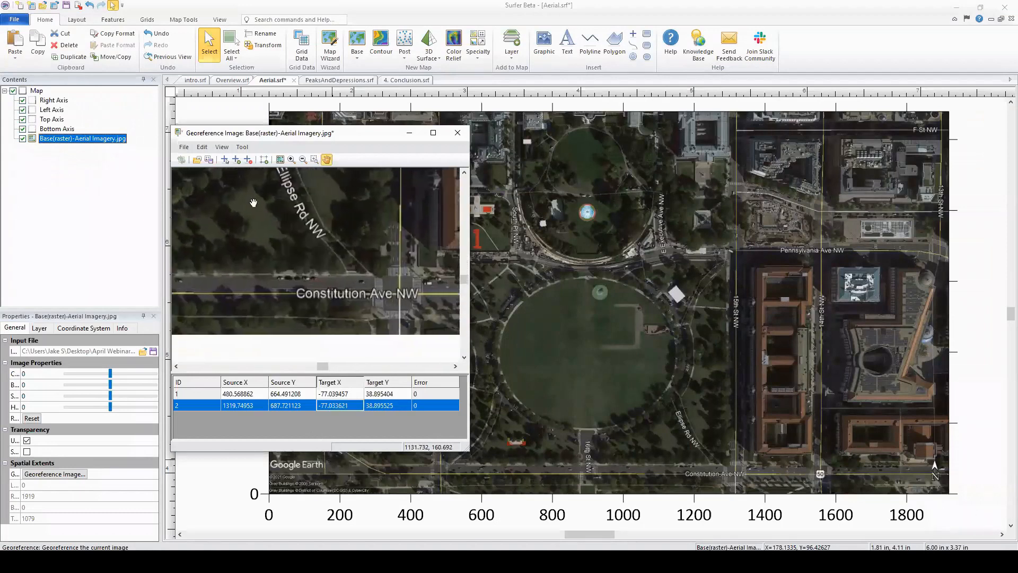
click(237, 159)
click(401, 293)
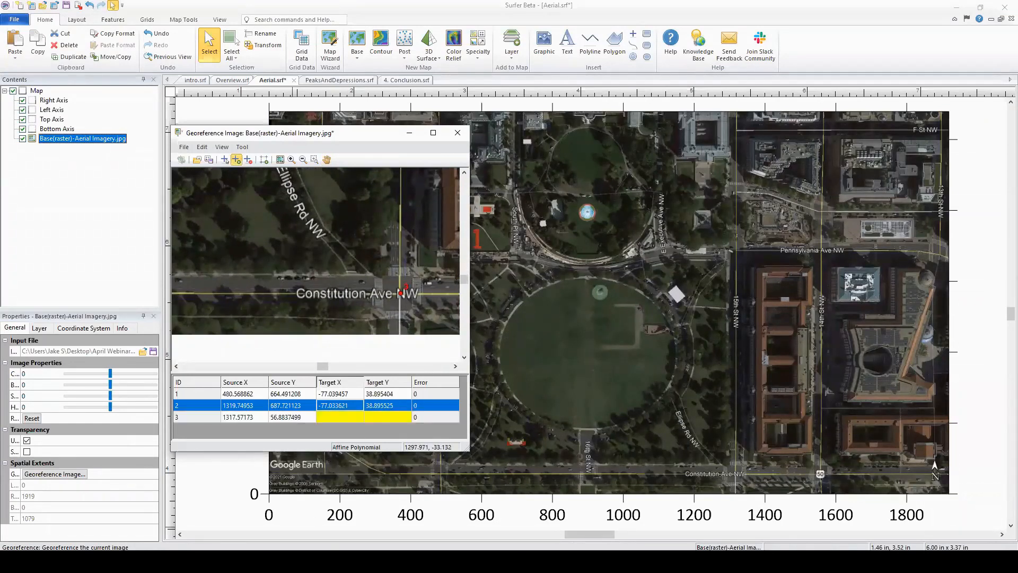
- Save placemark 2 in Google Earth Pro and place a new placemark named 3 at the 15th St NW and Constitution Ave NW intersection
key(alt+Tab)
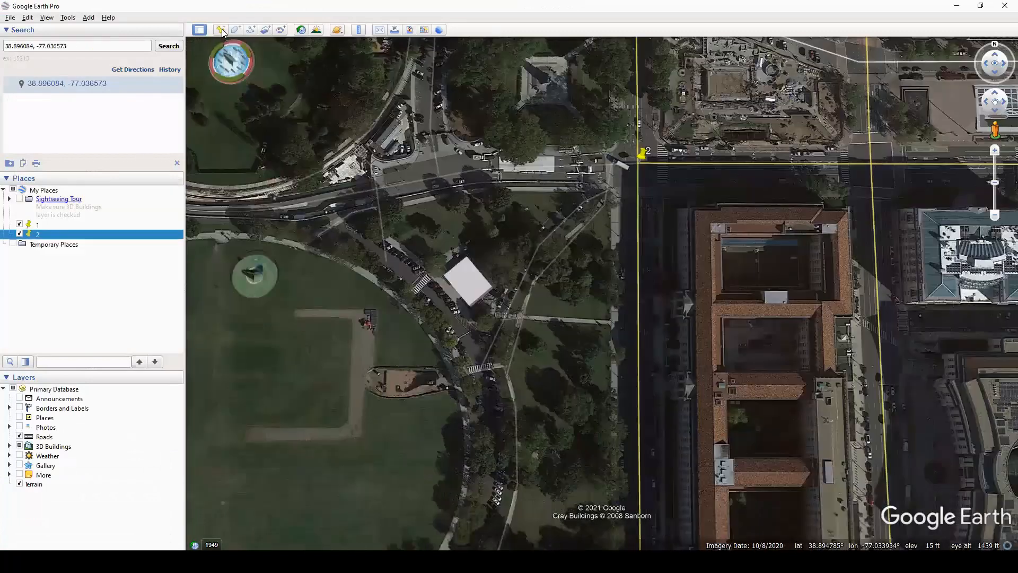
key(Return)
drag(608, 328, 608, 295)
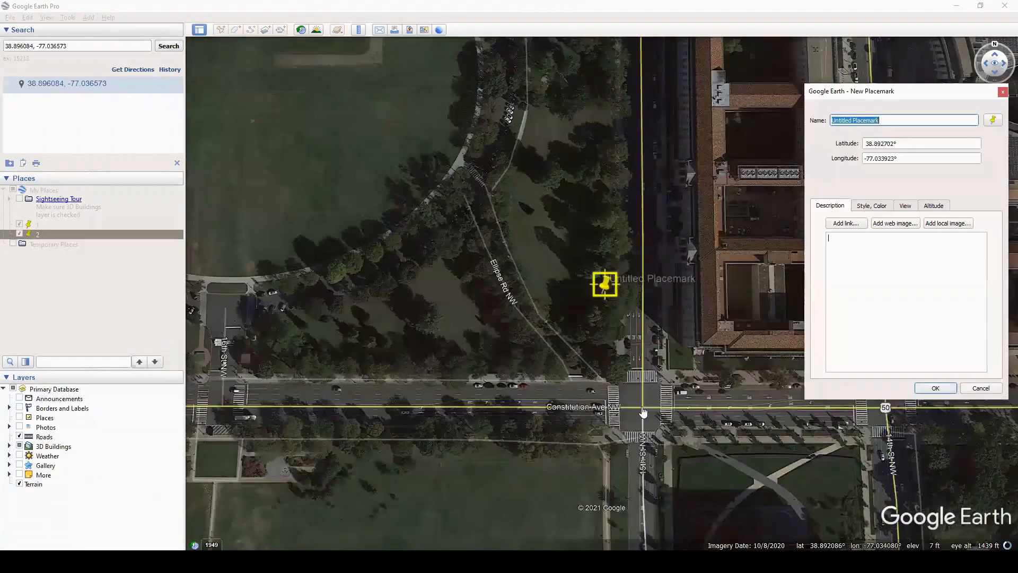
drag(605, 285, 645, 412)
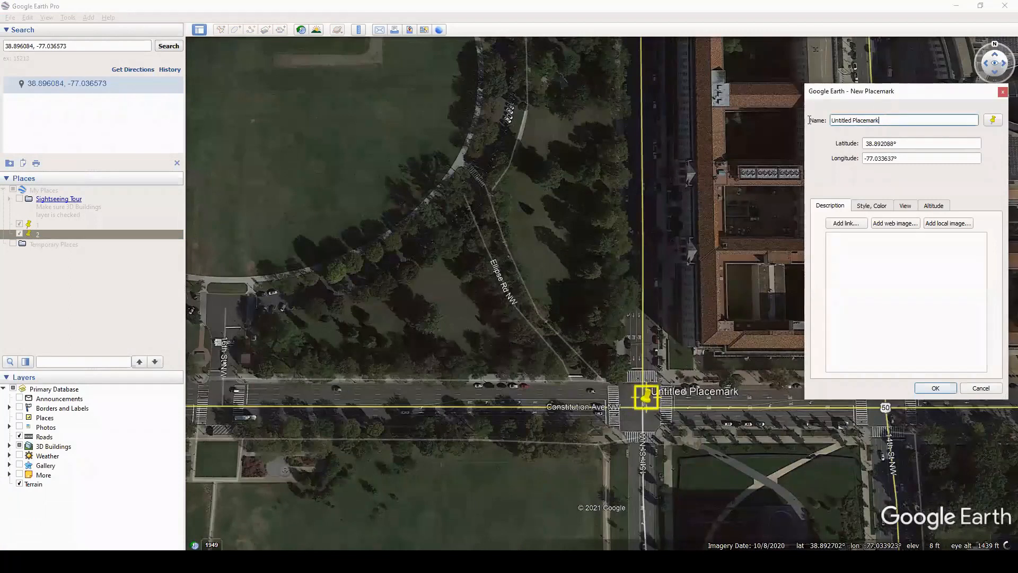
text(3)
- Transfer placemark 3's coordinates to the third control point in Surfer: Target Y 38.892088 and Target X -77.033637
drag(866, 143, 894, 142)
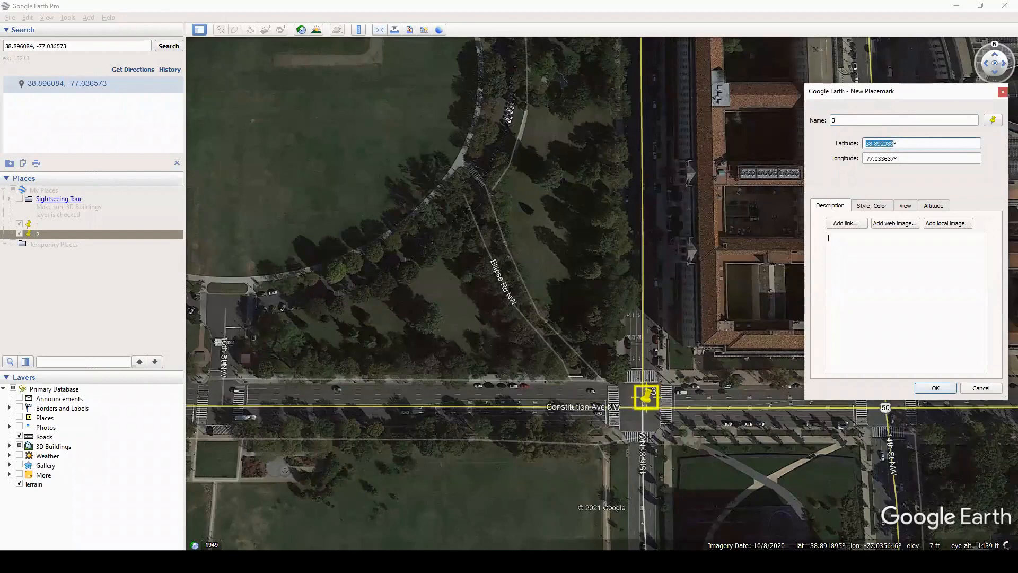
key(alt+Tab)
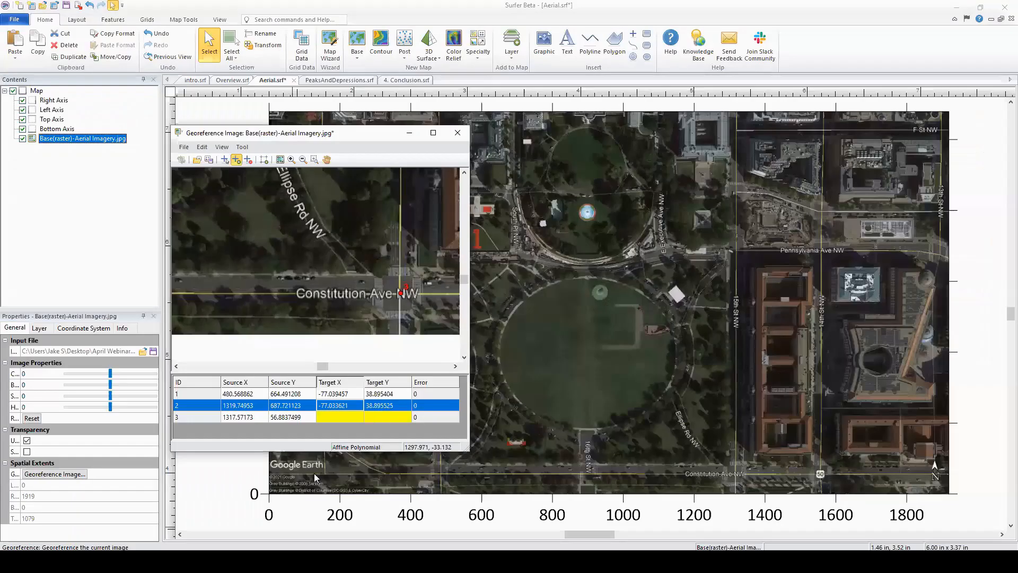
click(387, 417)
key(alt+Tab)
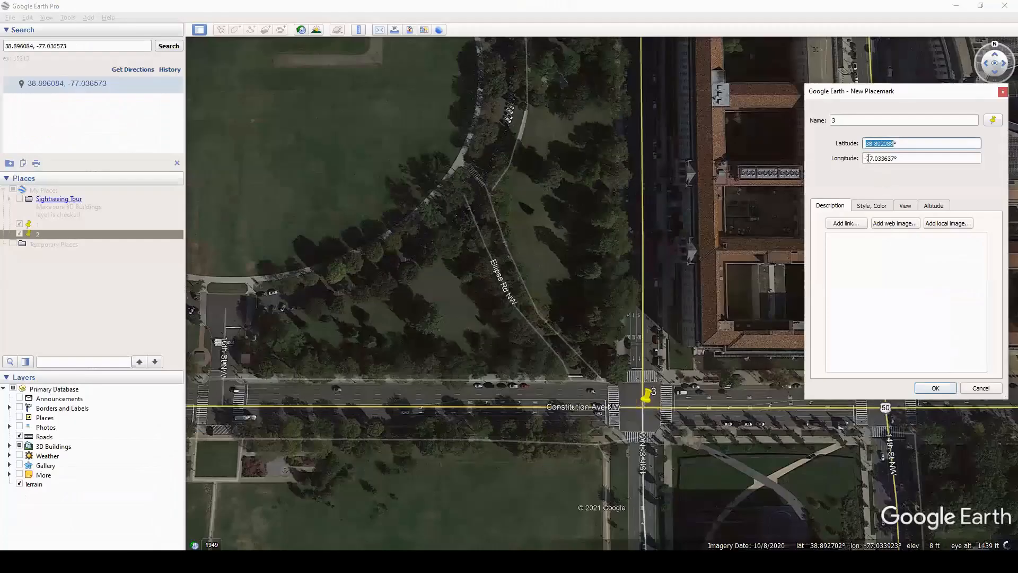
key(Tab)
key(ctrl+c)
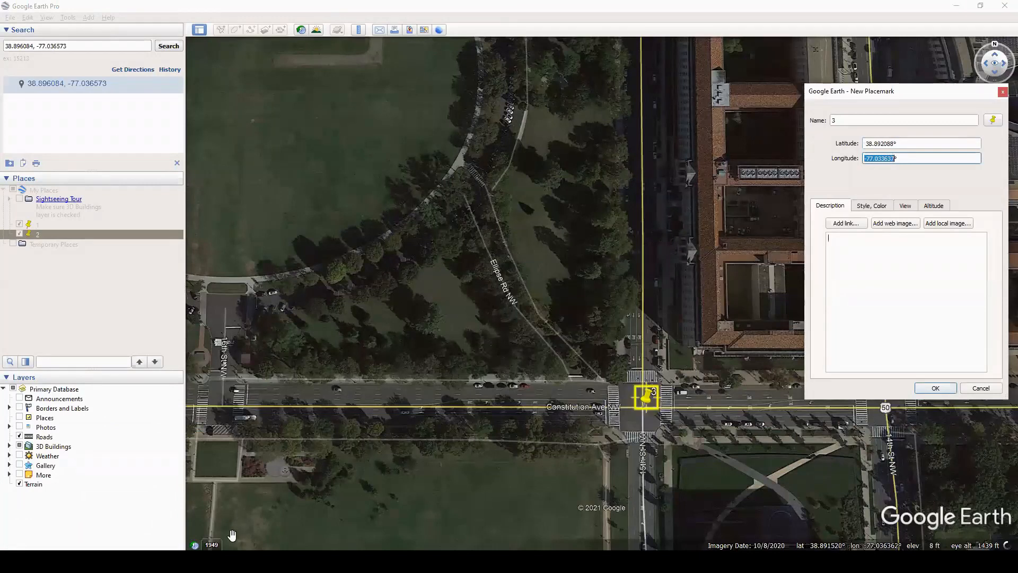
click(214, 561)
click(335, 414)
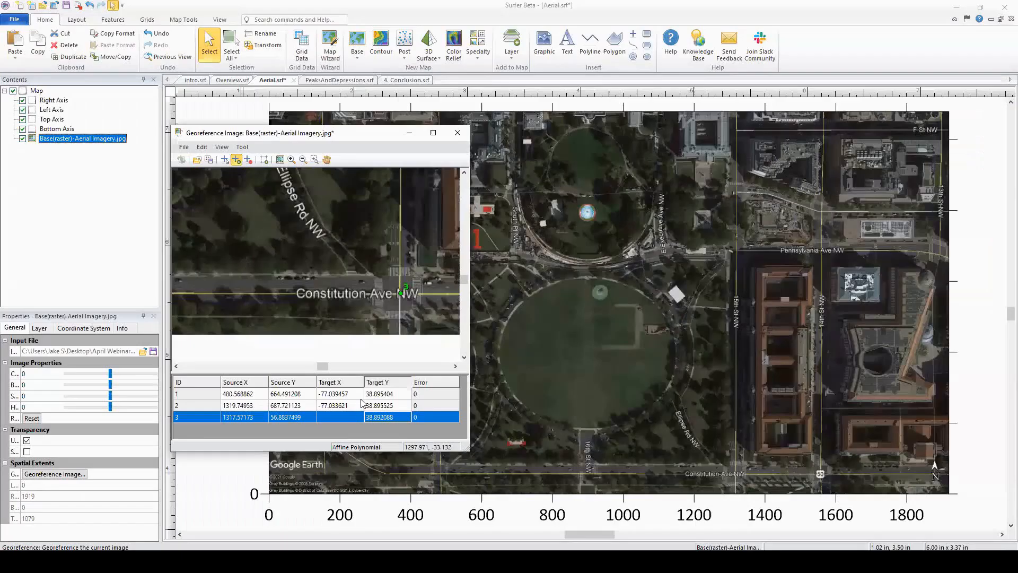
key(ctrl+v)
- Add a fourth control point on the image at the intersection of 17th St NW and Constitution Ave NW
click(327, 160)
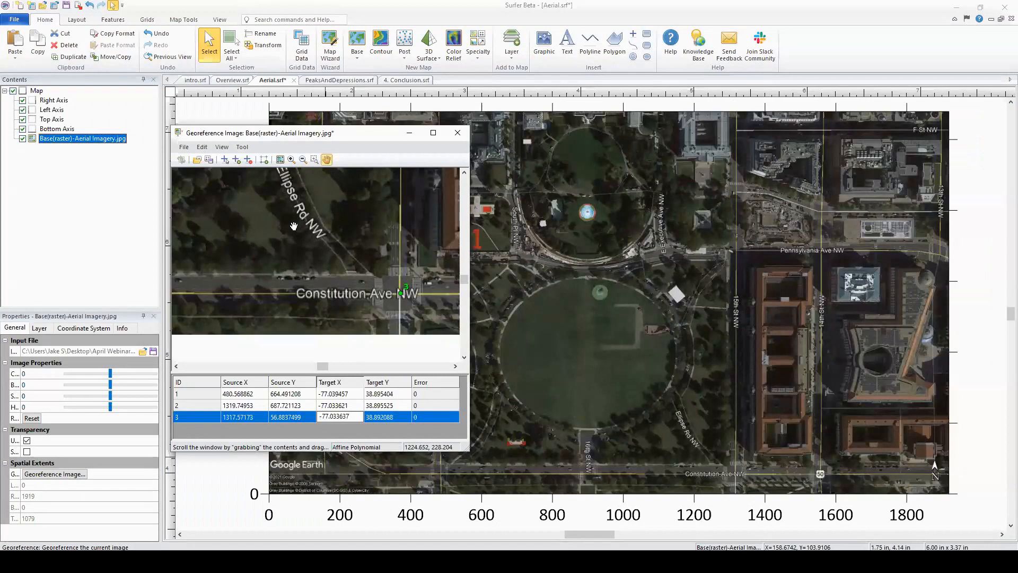
drag(274, 238, 453, 234)
drag(177, 232, 312, 243)
click(237, 160)
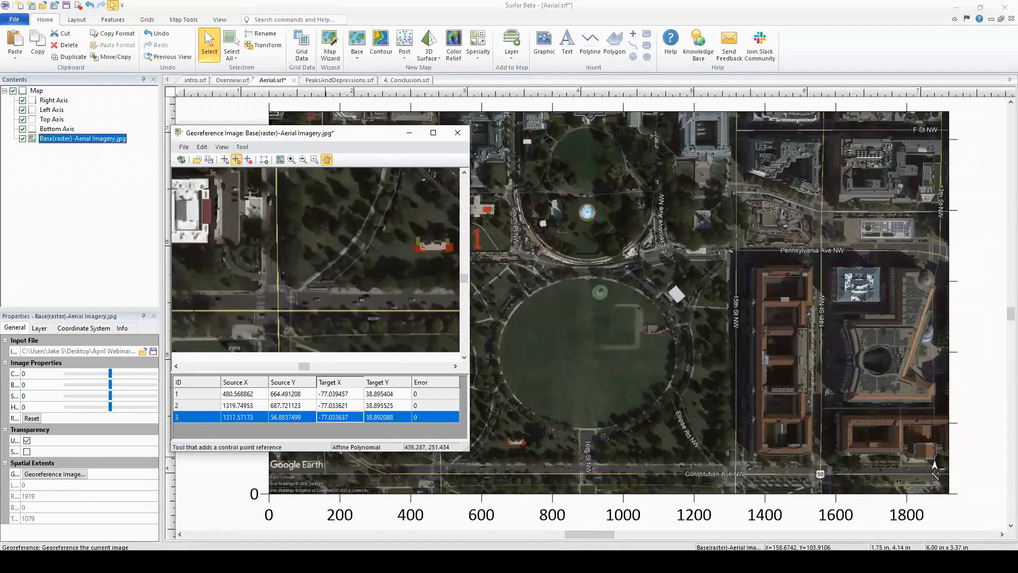
click(278, 309)
- Save placemark 3 in Google Earth Pro and place a new placemark named 4 at the 17th St NW and Constitution Ave NW intersection
click(873, 380)
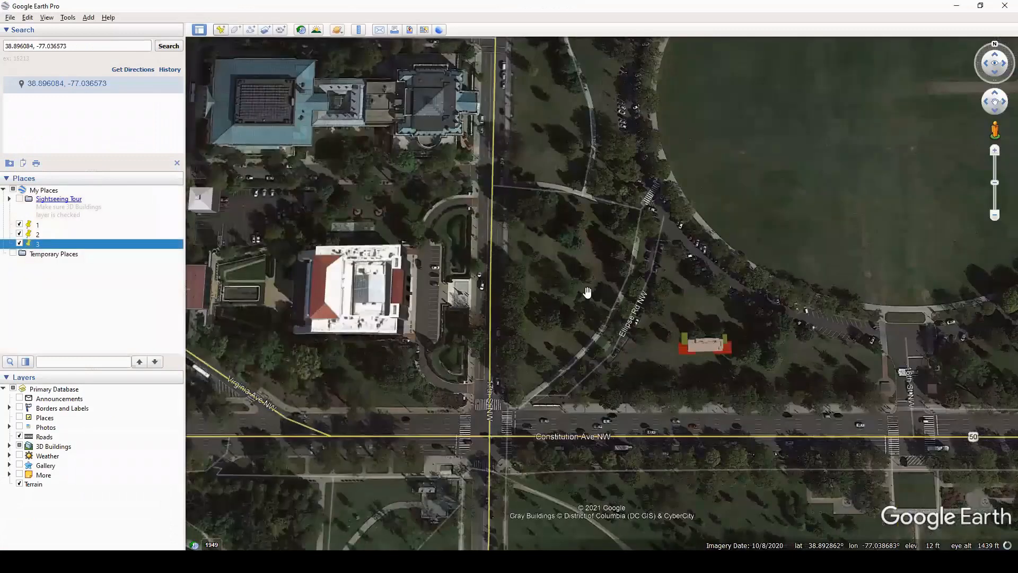
key(ctrl+shift+p)
drag(607, 287, 492, 441)
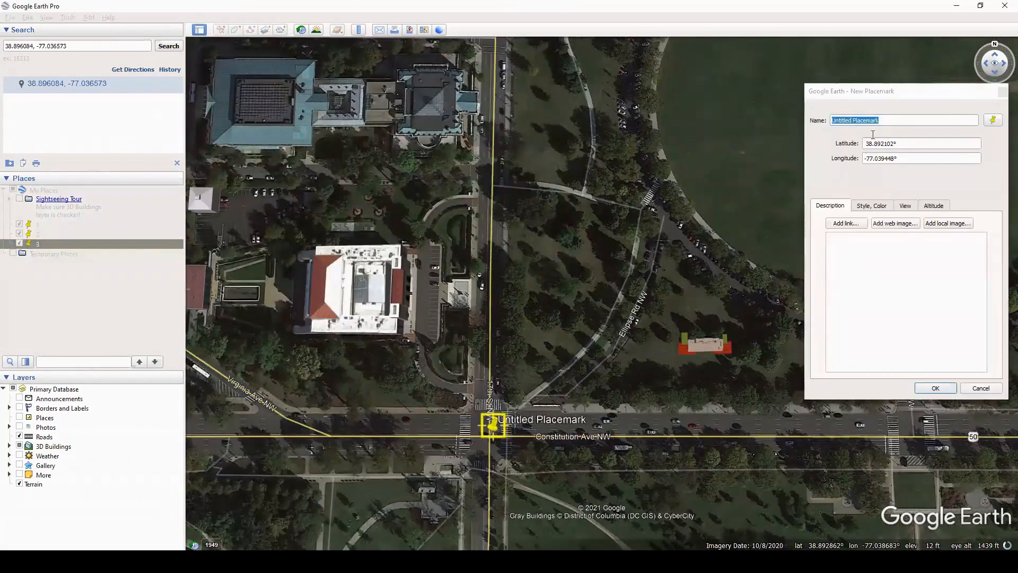
drag(889, 120, 894, 145)
text(4)
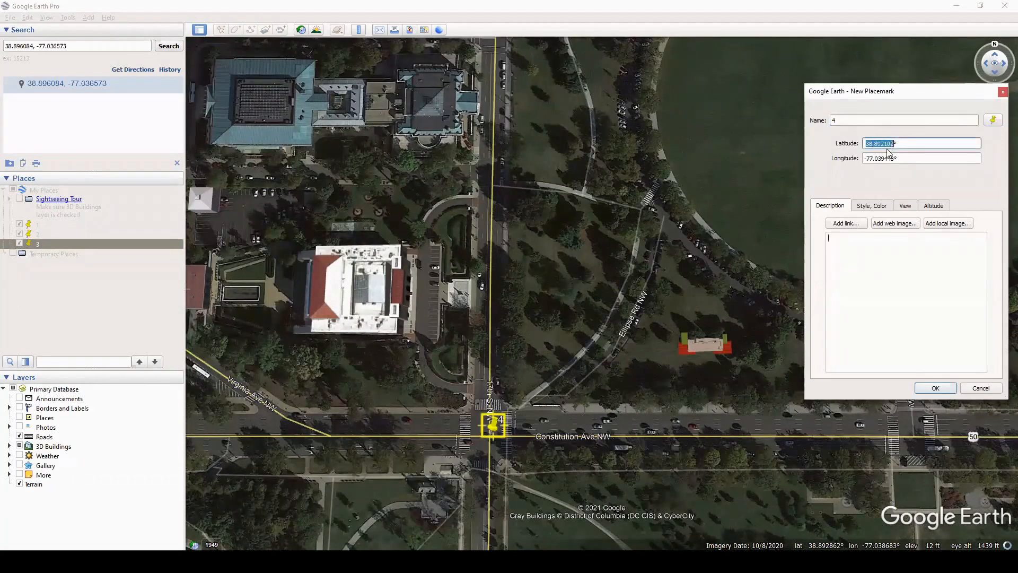
- Transfer placemark 4's coordinates to the fourth control point in Surfer: Target Y 38.892102 and Target X -77.039448
key(alt+Tab)
click(384, 427)
text(38.892102)
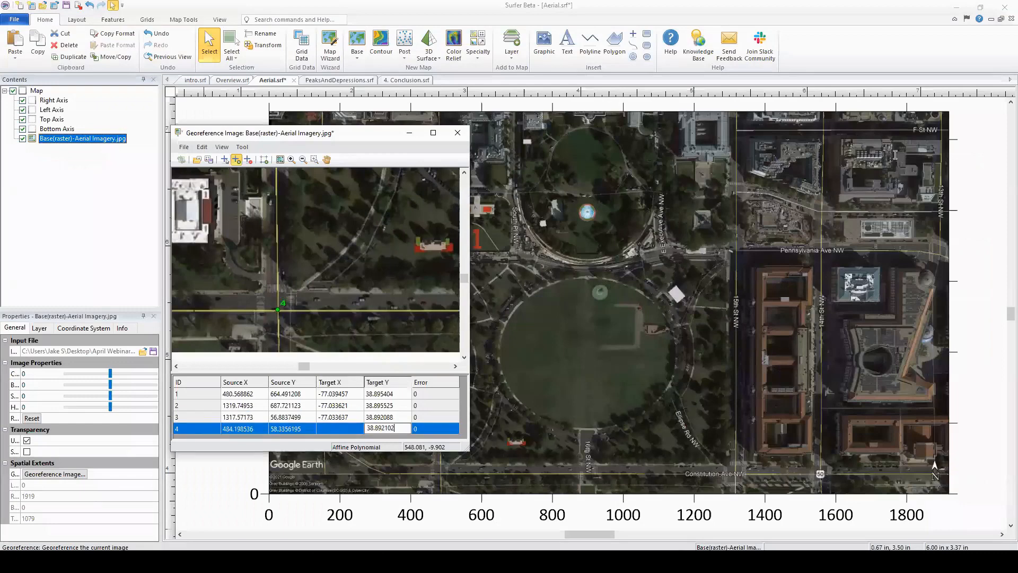
key(alt+Tab)
drag(864, 158, 894, 158)
key(ctrl+c)
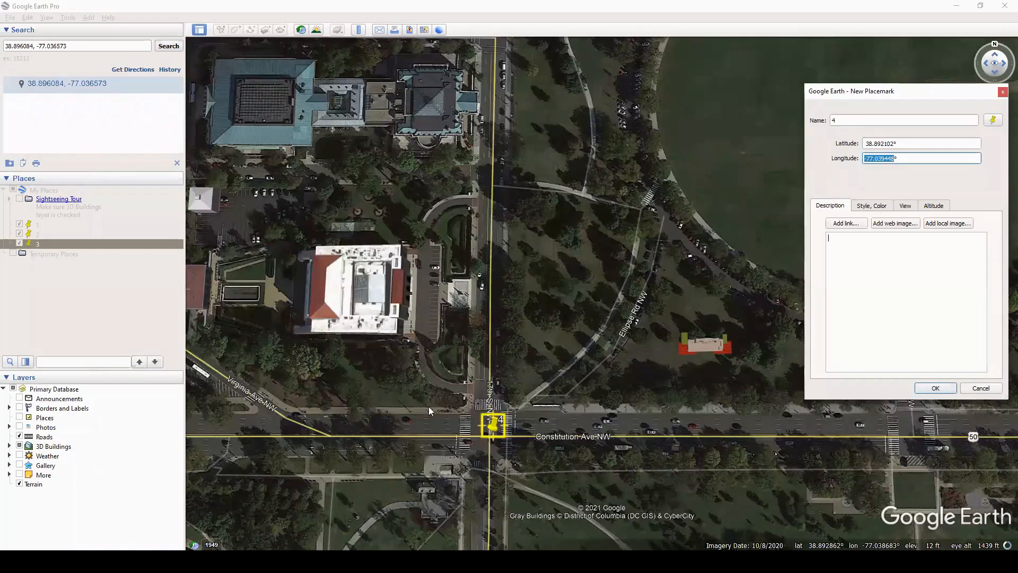
key(alt+Tab)
key(ctrl+v)
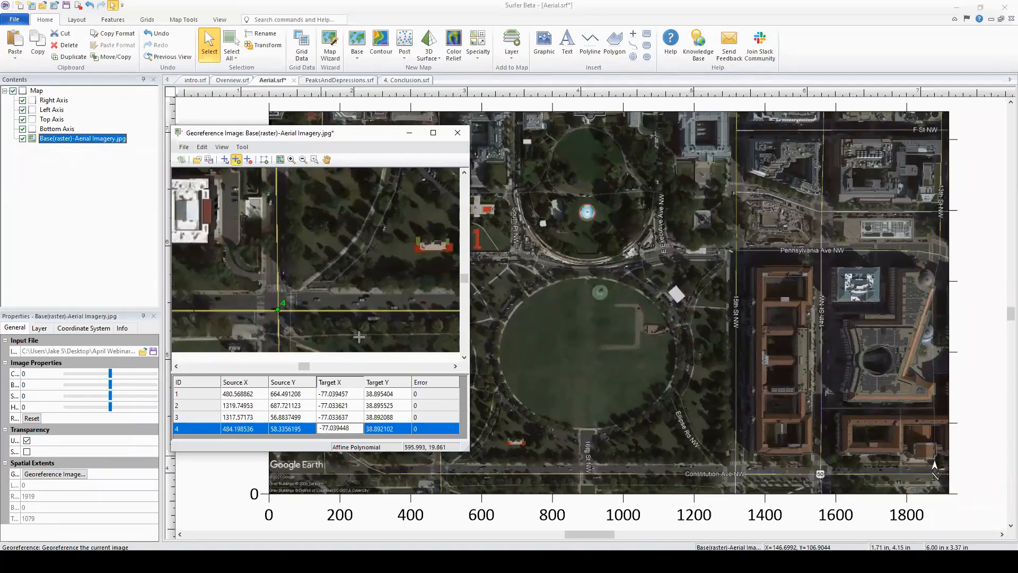
- Set the fourth control point's Target X to 77.039448 to test the effect on the error values, and restore it to -77.039448
key(BackSpace)
click(326, 160)
click(357, 244)
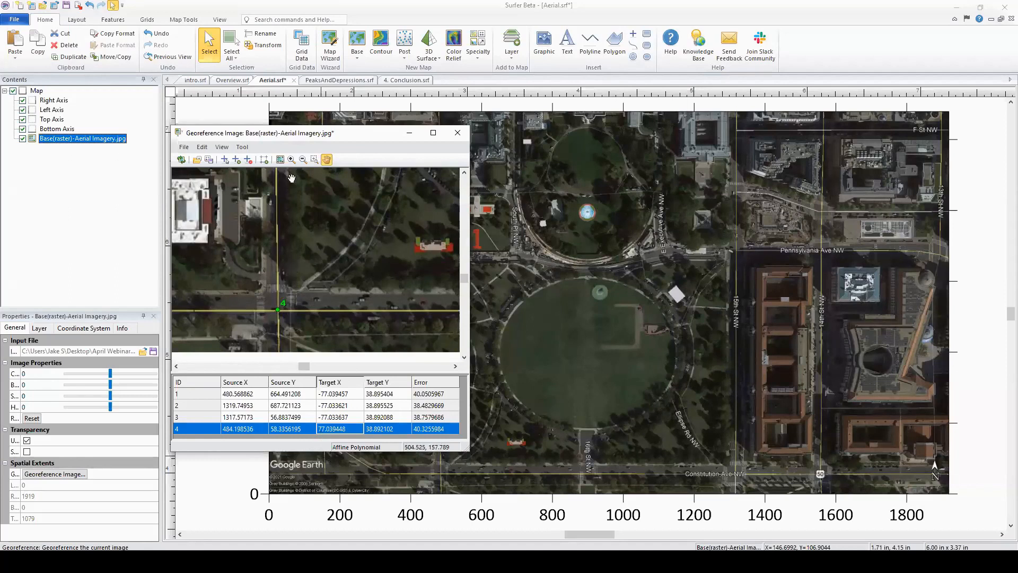
click(318, 428)
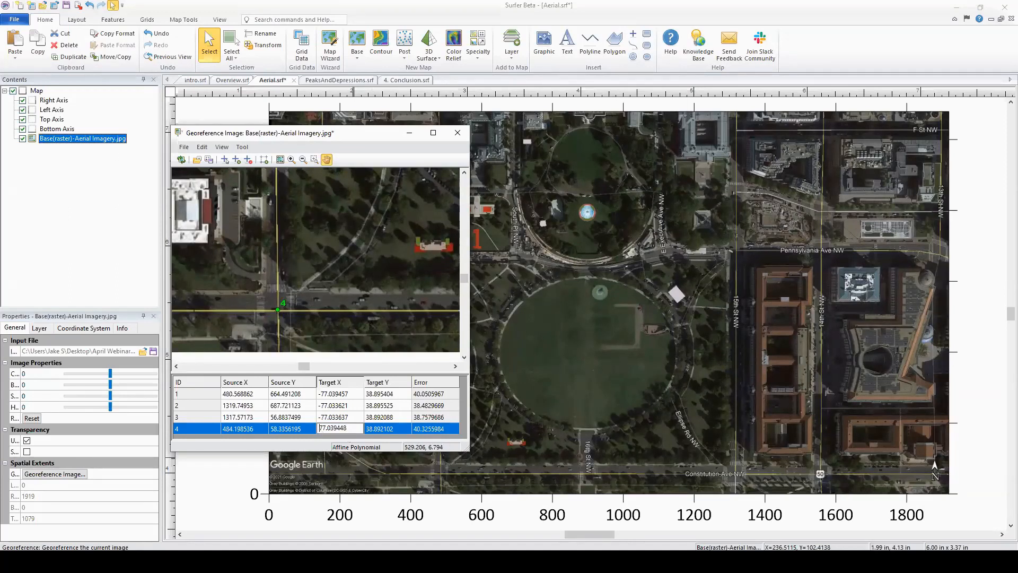
text(-)
key(Return)
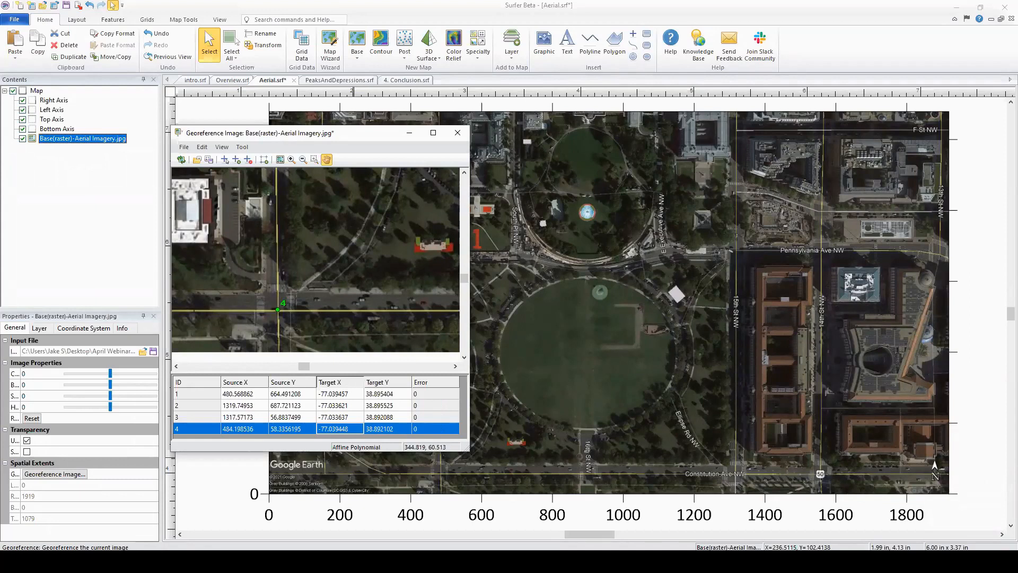
- Georeference the image with the four control points, adjust the map limits to include the layer, and close the georeferencing window
click(181, 160)
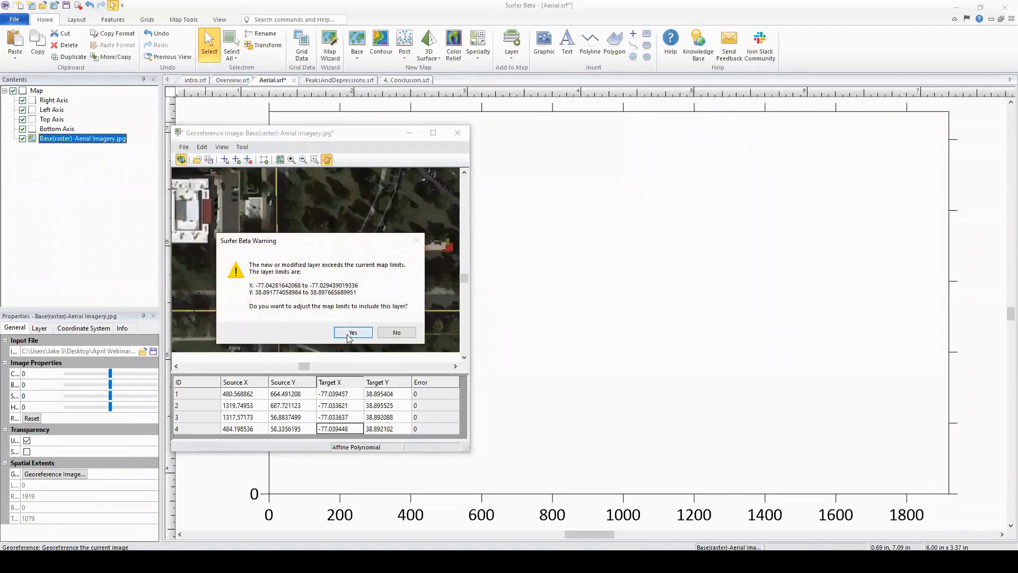
click(361, 338)
click(399, 325)
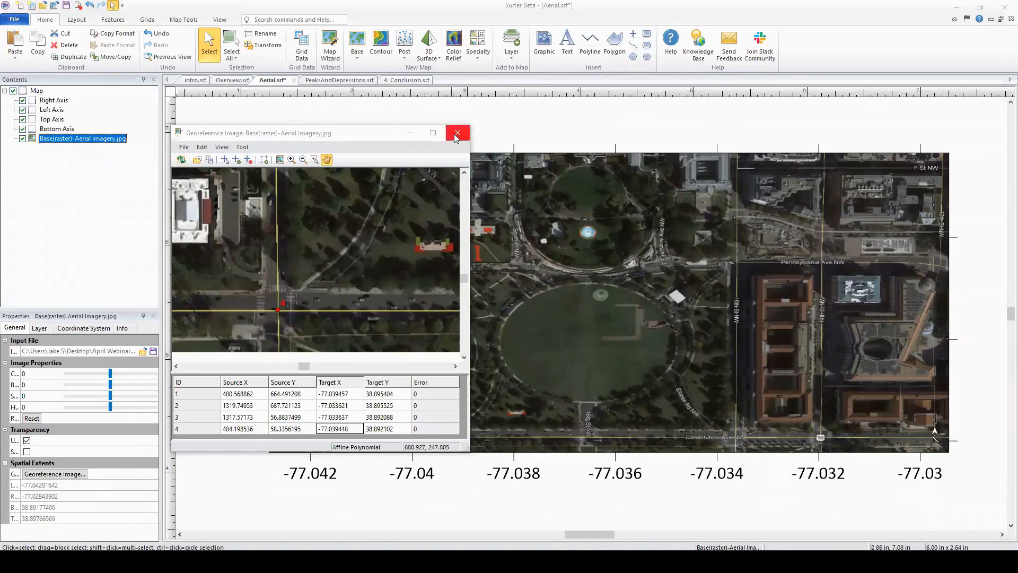
click(455, 134)
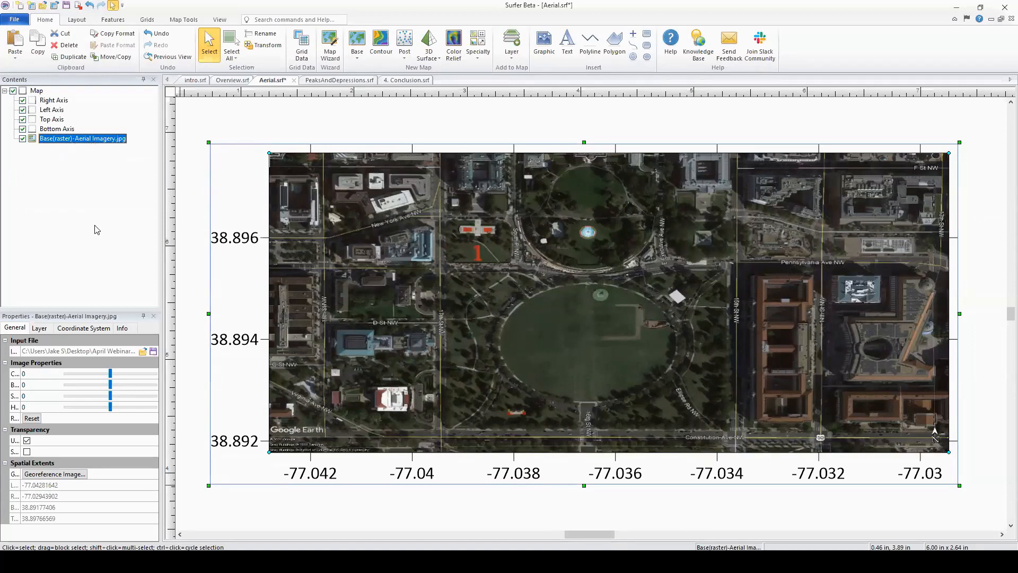
- Assign World Geodetic System 1984 as the source coordinate system of the aerial imagery base layer
click(78, 330)
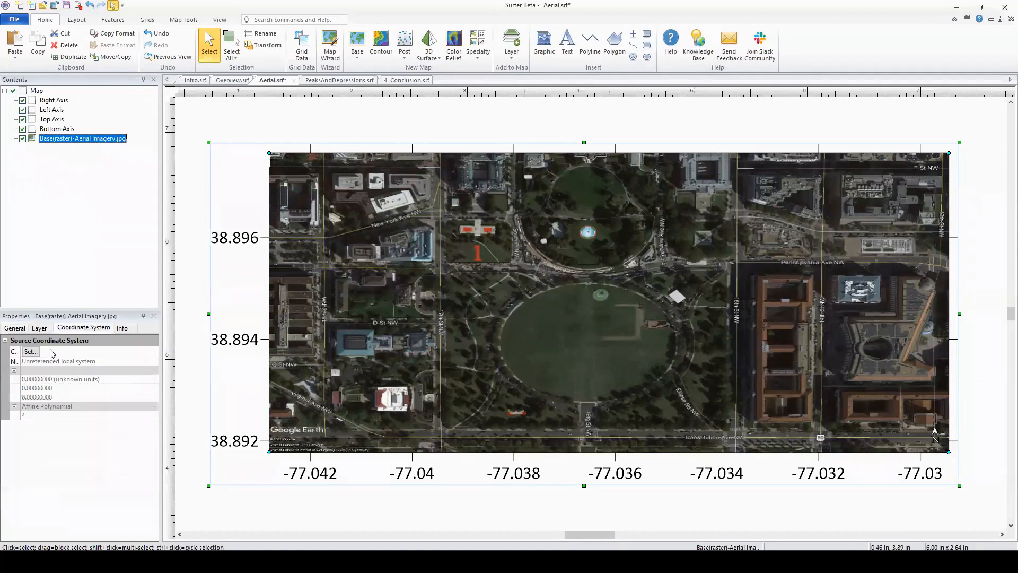
click(29, 352)
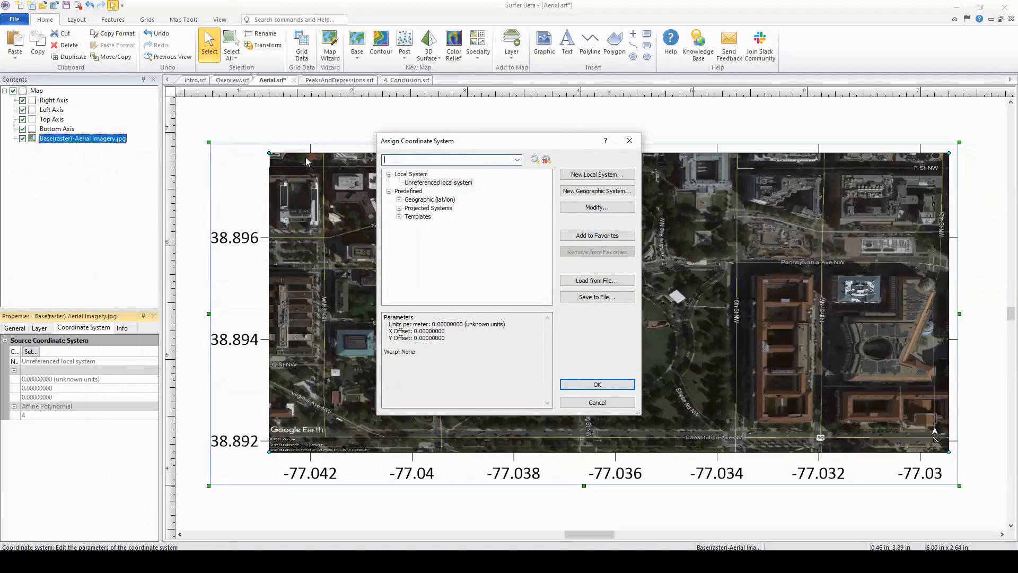
text(world geodetic)
key(Return)
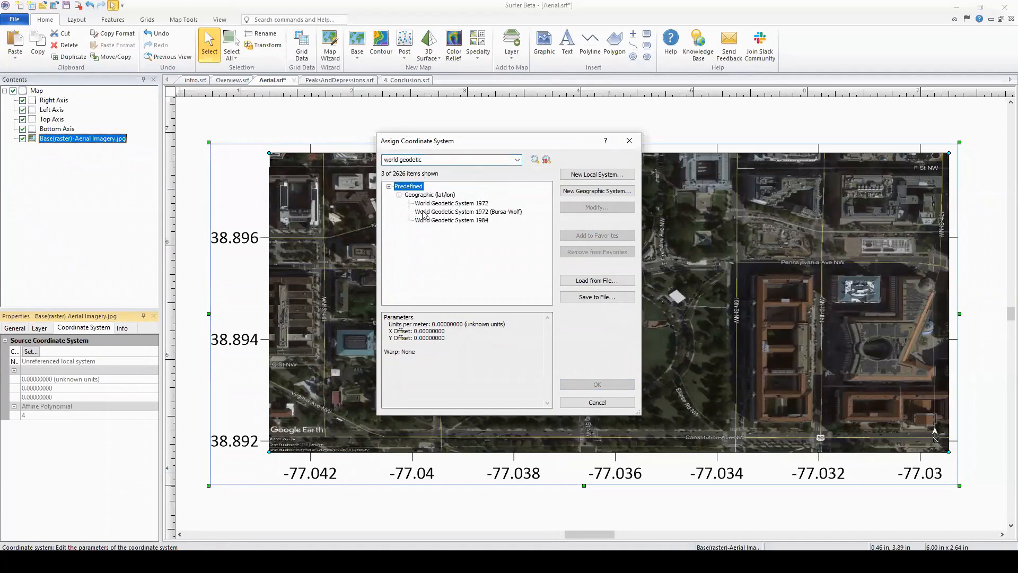
click(444, 221)
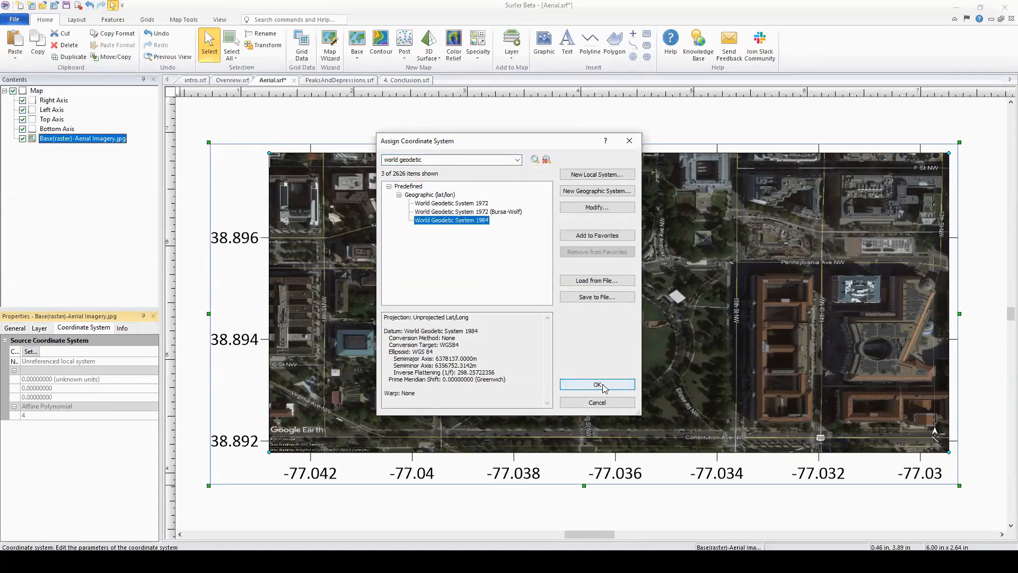
click(600, 385)
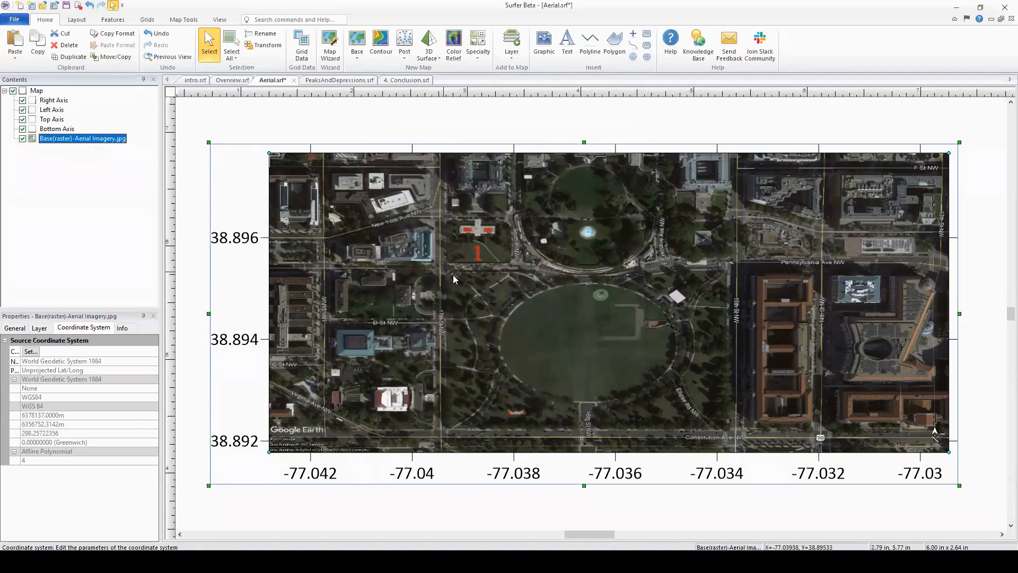
- Set the map's Y scale length to 4 in and reselect the aerial imagery base layer
scroll(458, 275, down, 3)
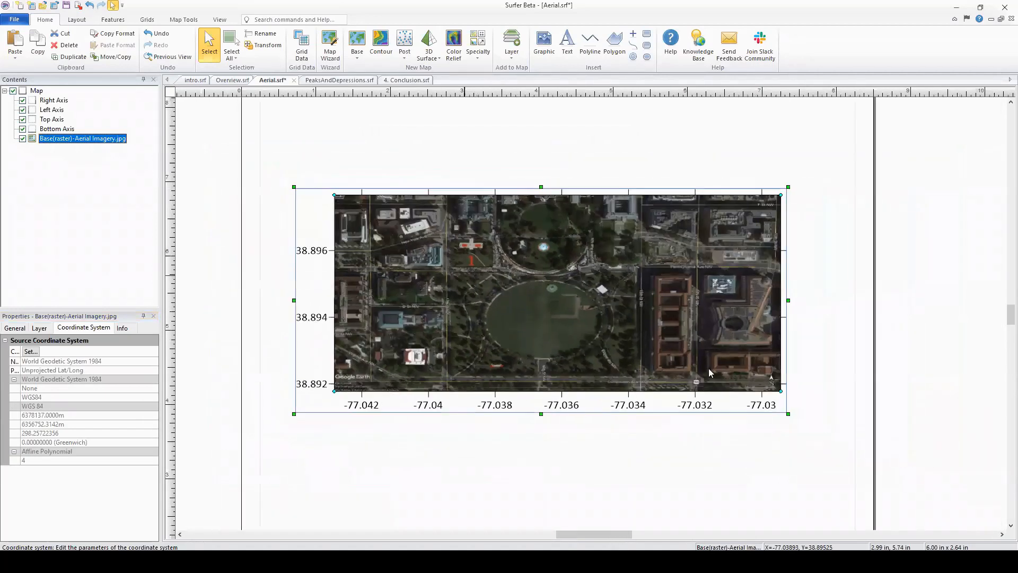
scroll(660, 294, down, 1)
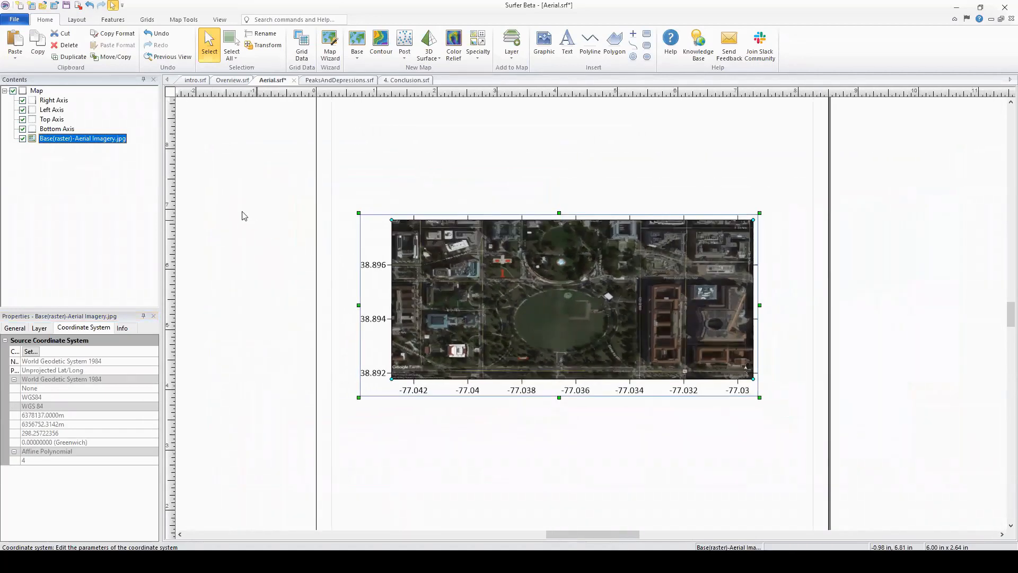
click(37, 91)
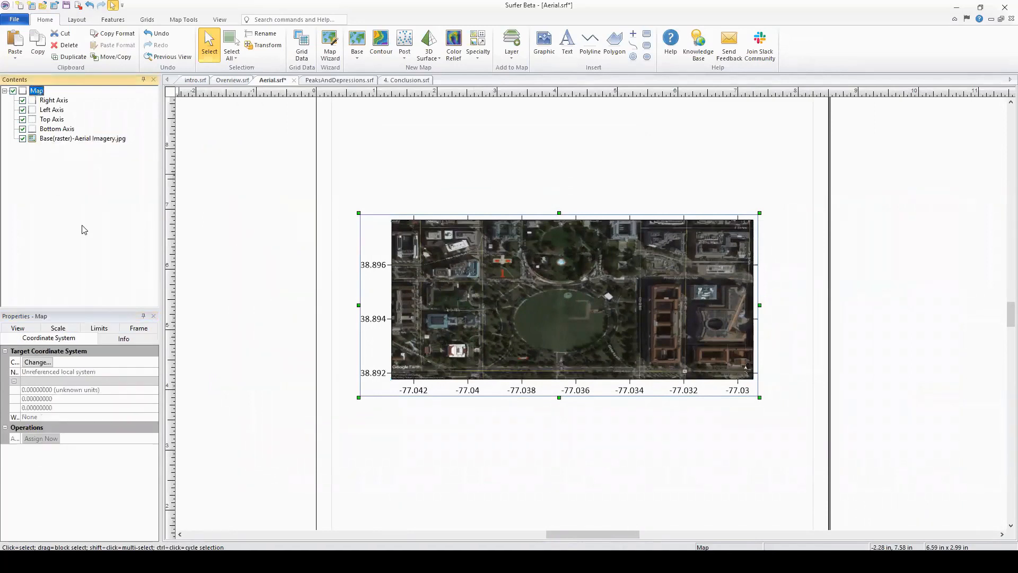
click(63, 330)
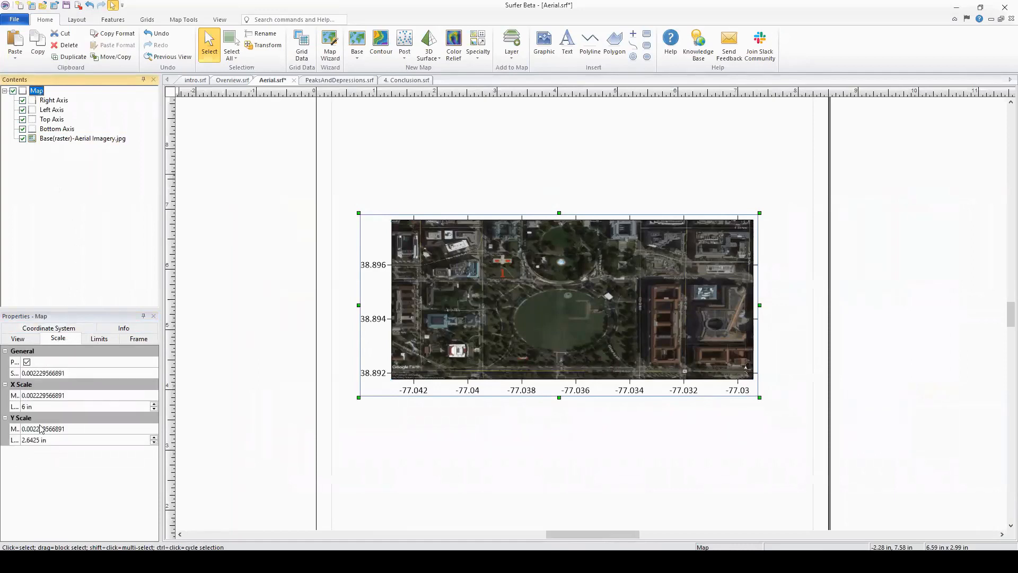
click(23, 442)
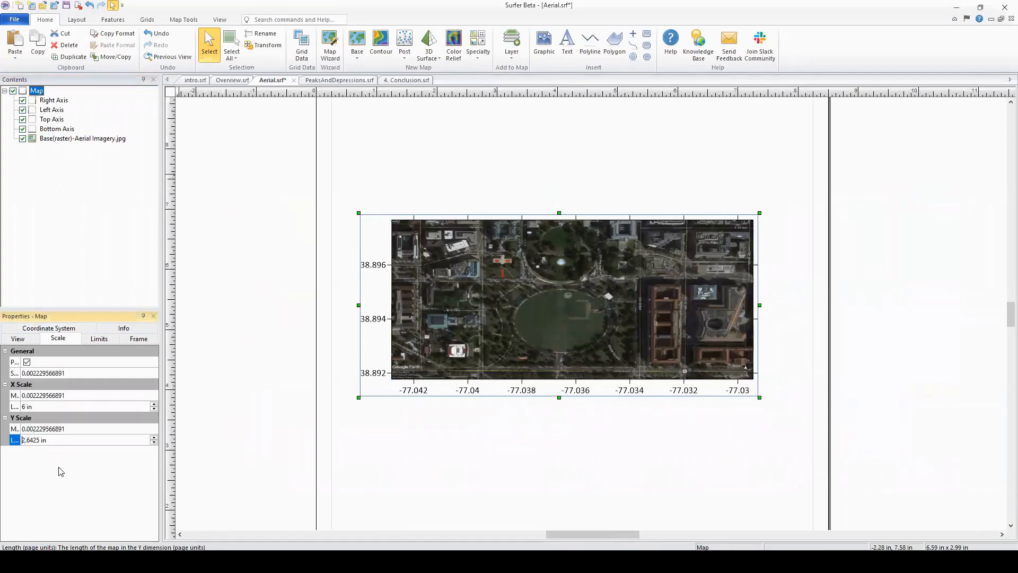
key(BackSpace)
text(4)
key(Return)
click(88, 140)
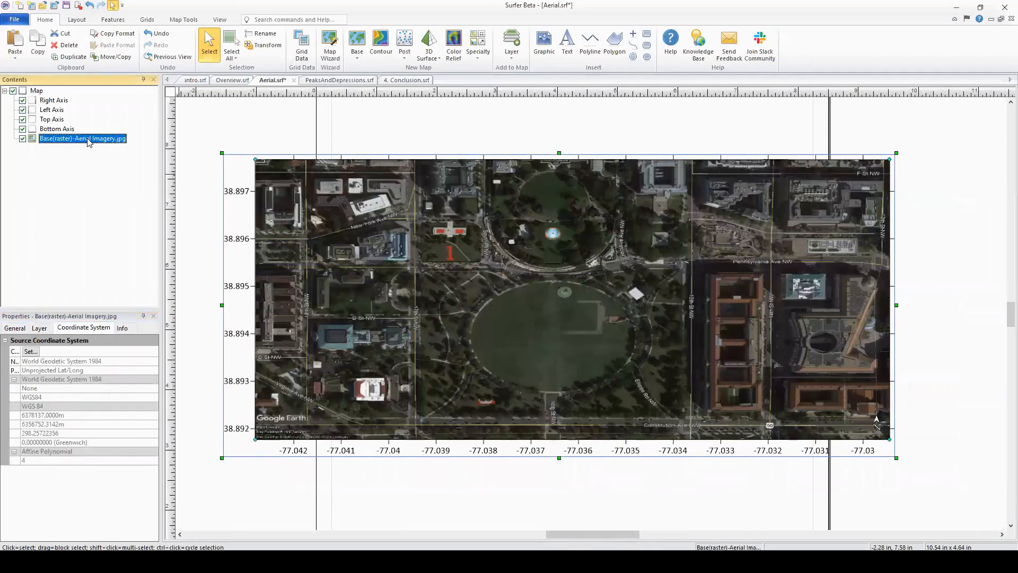
scroll(418, 269, up, 1)
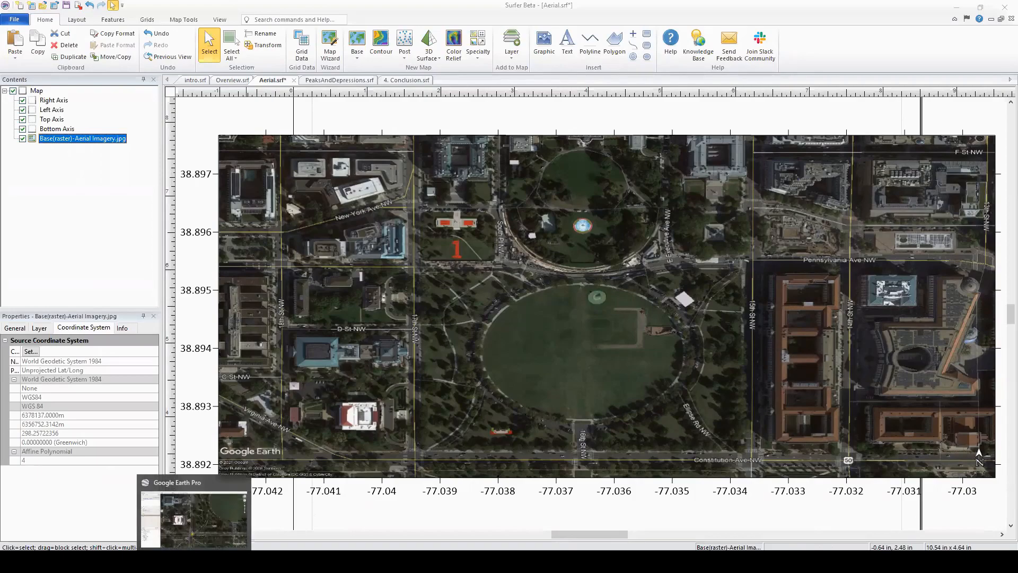
- Switch to Google Earth Pro and save placemark 4
click(193, 562)
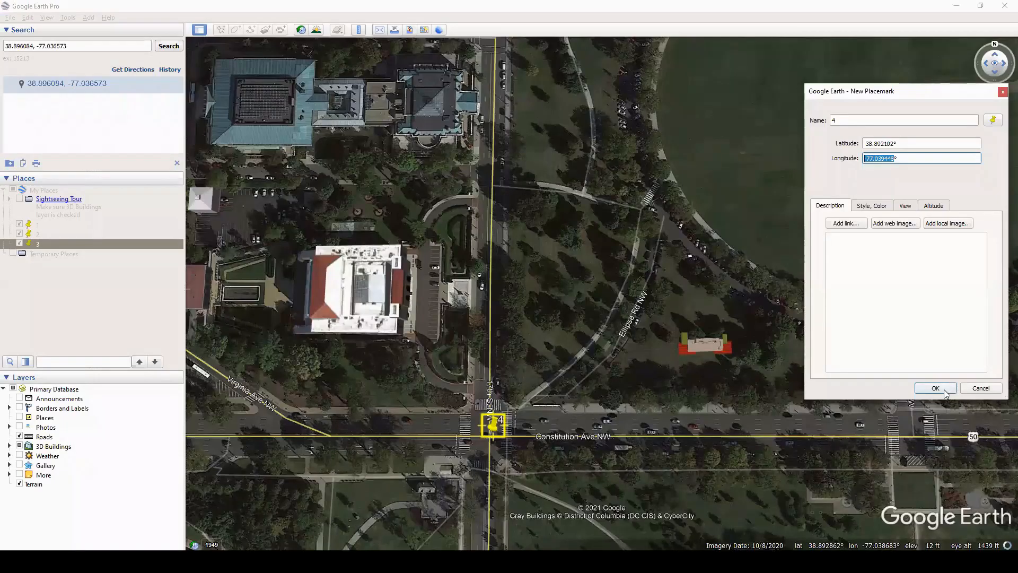
click(945, 391)
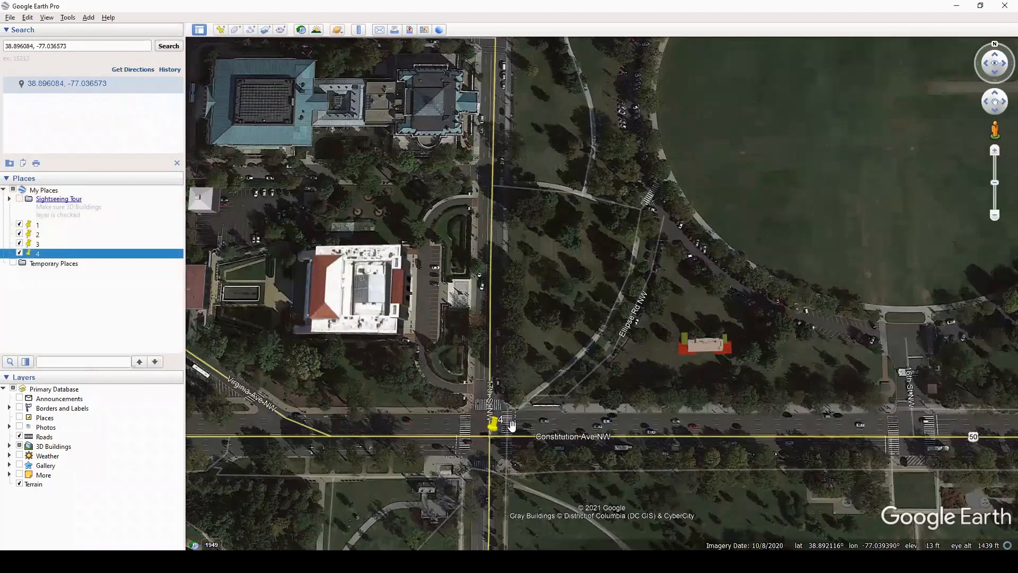
- Place a trial placemark at the 17th St NW and Constitution Ave NW intersection, move it northeast of there, and discard it
click(223, 33)
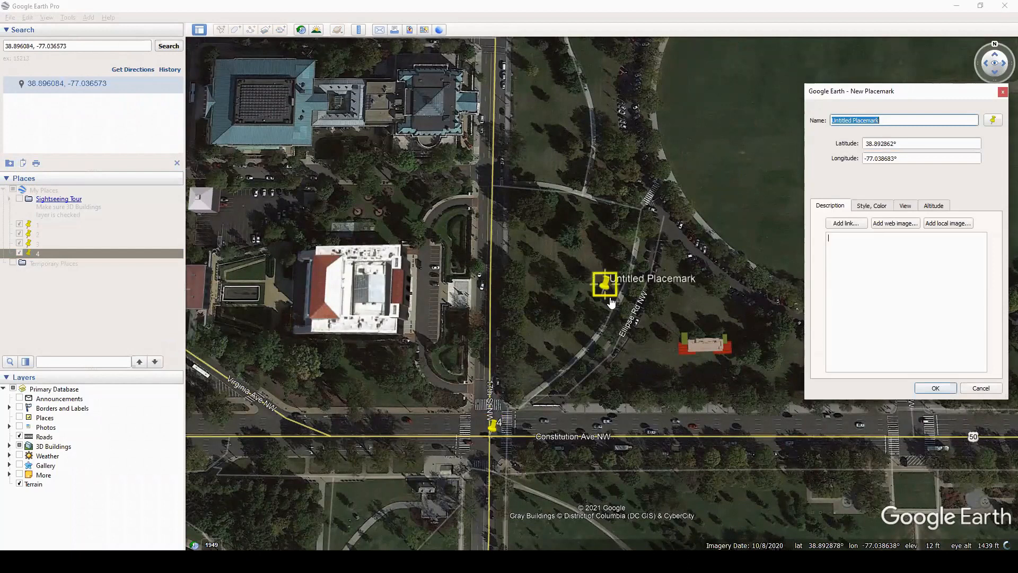
drag(610, 314, 495, 443)
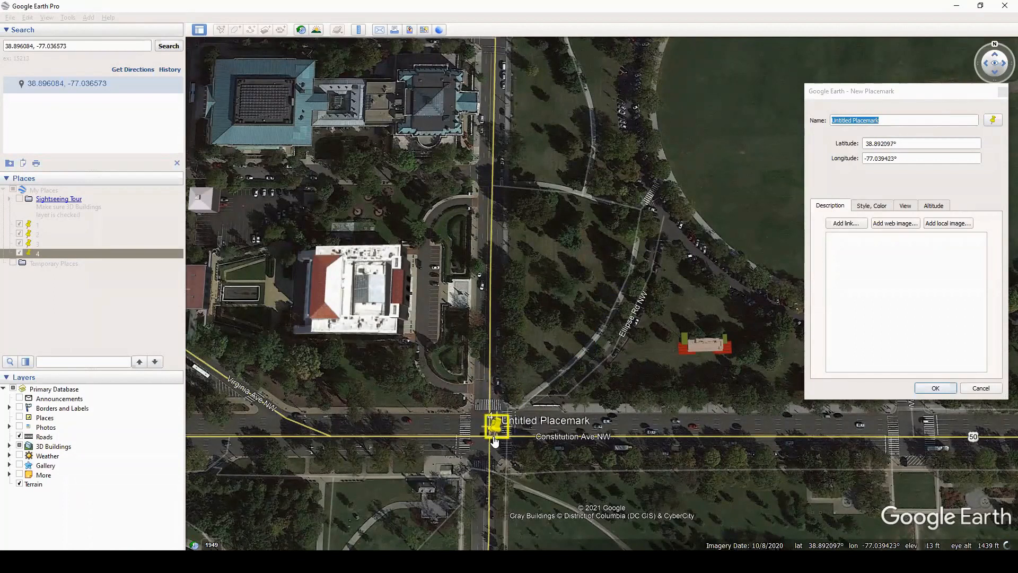
drag(493, 441, 492, 440)
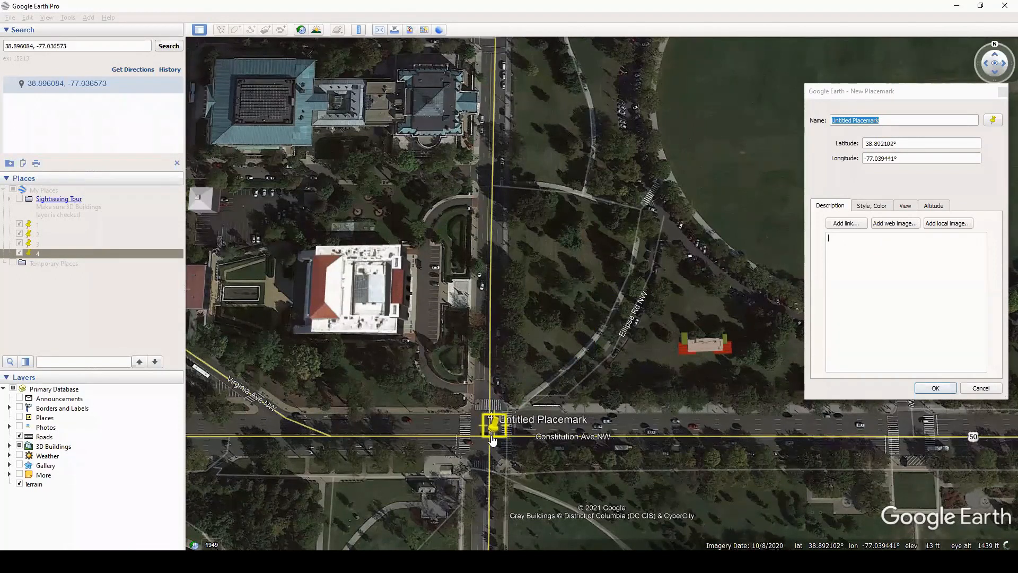
drag(492, 440, 582, 376)
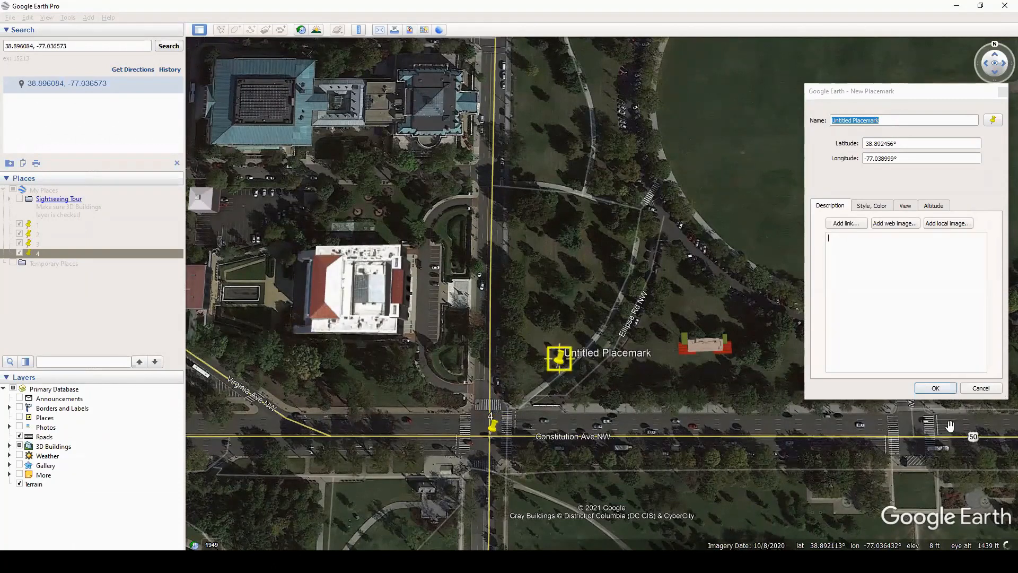
click(977, 397)
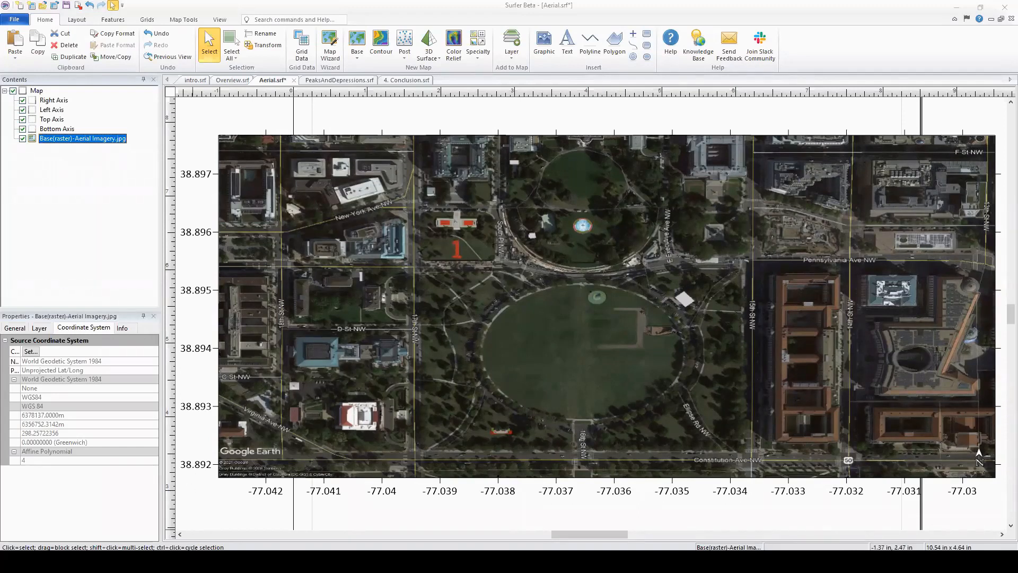
- Return to Google Earth Pro and hide placemarks 1 through 4 from the aerial view
mouse_move(195, 562)
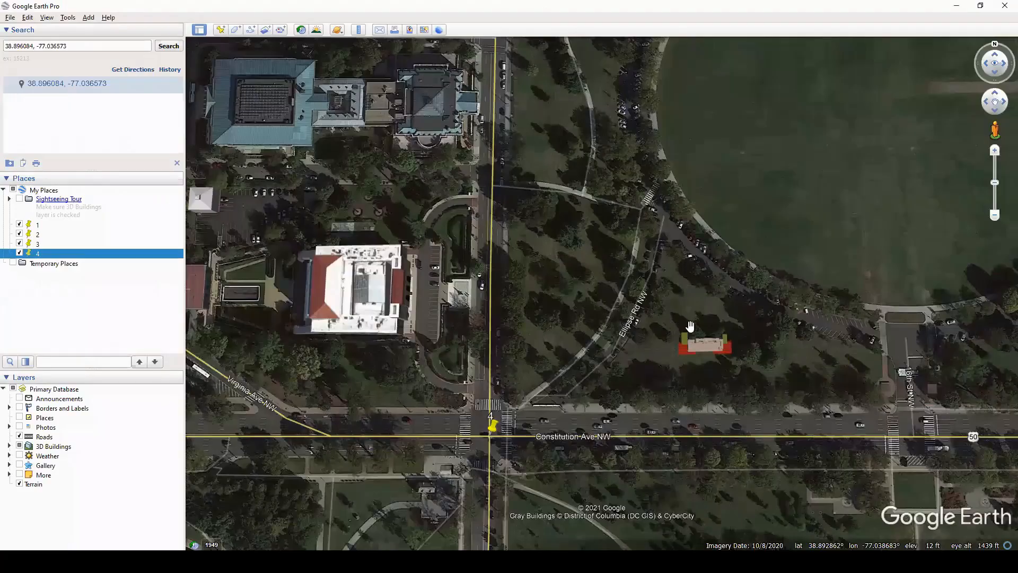
drag(661, 251, 601, 292)
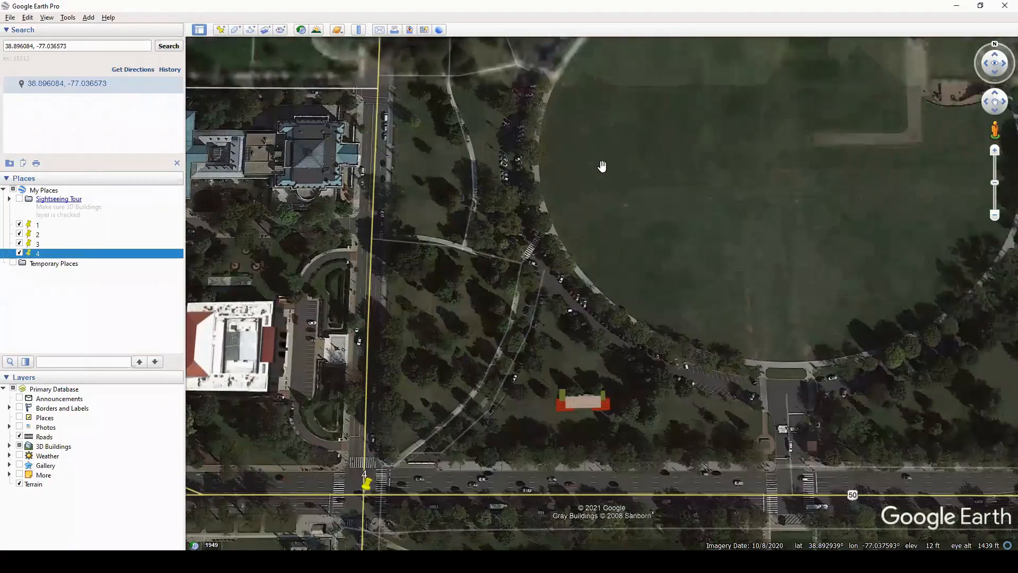
drag(827, 125, 601, 218)
scroll(601, 217, down, 5)
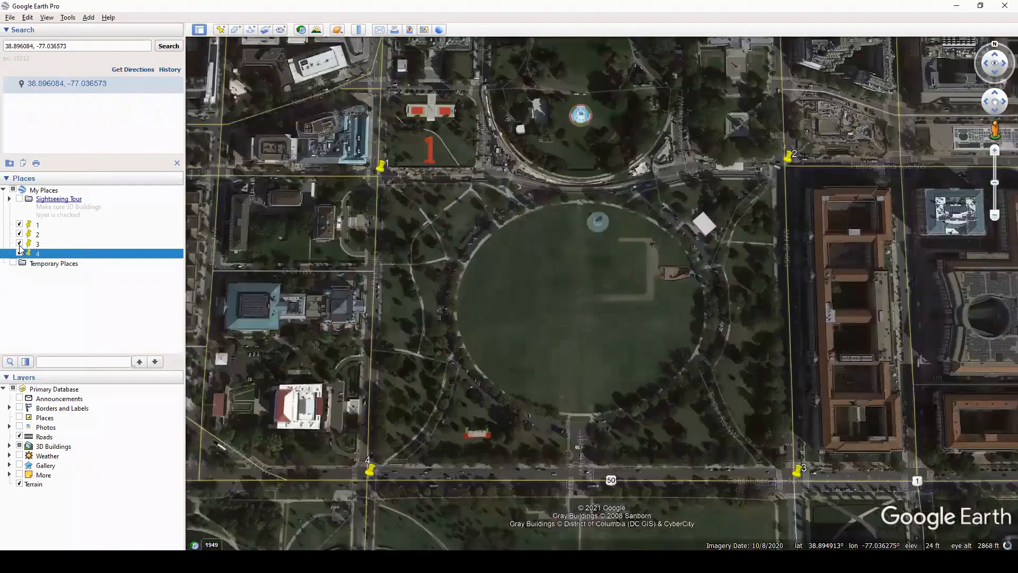
click(19, 243)
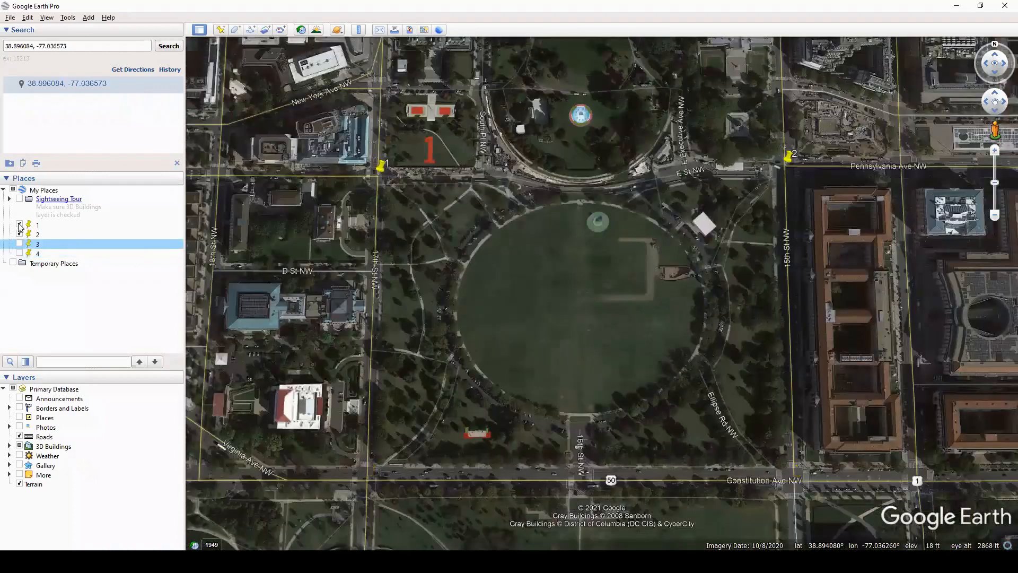
click(19, 234)
click(19, 224)
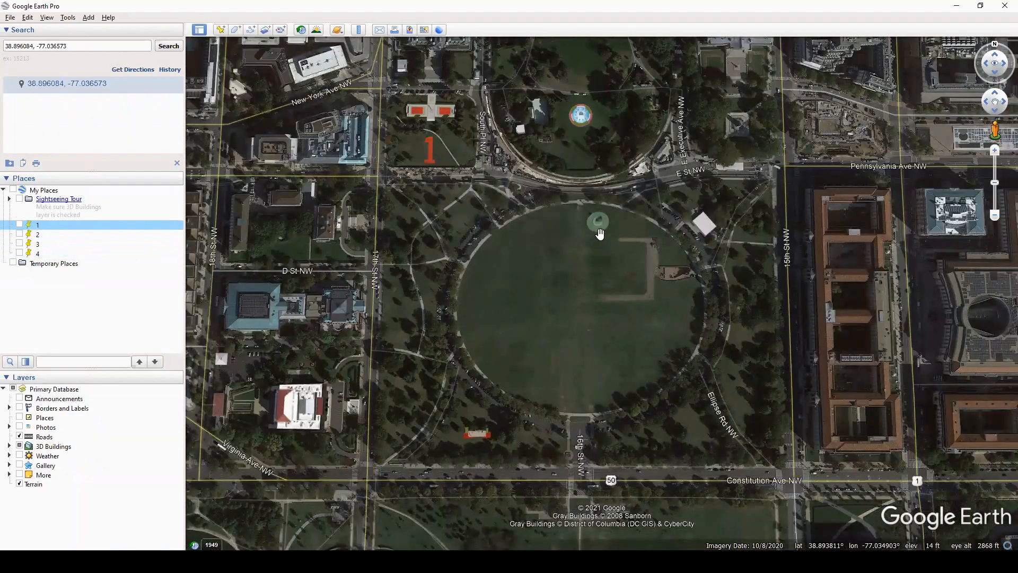
- Draw a ruler circle of about 20,522 cm radius centred on the Ellipse lawn and save it under the default name
drag(588, 205, 580, 238)
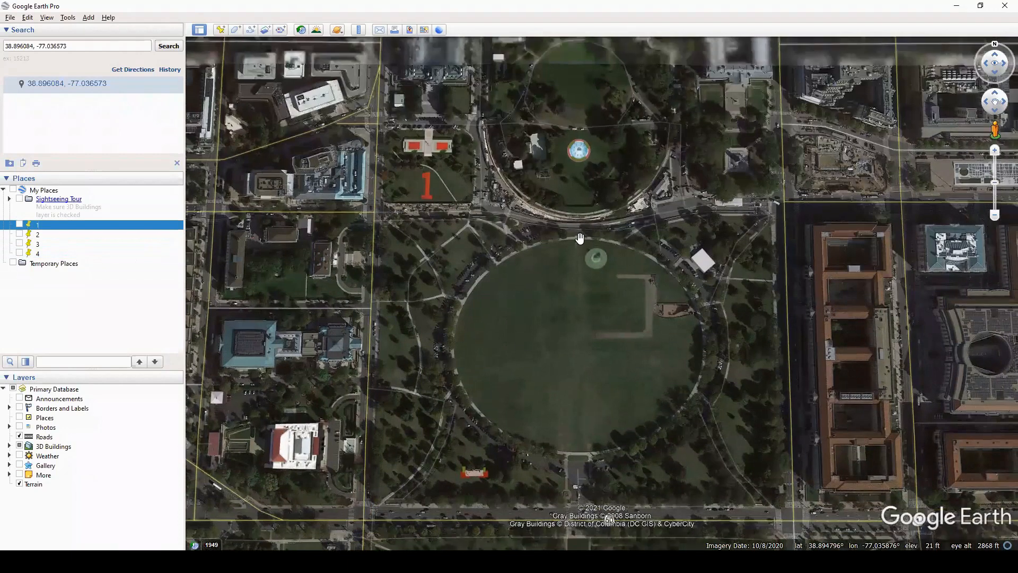
scroll(576, 254, down, 3)
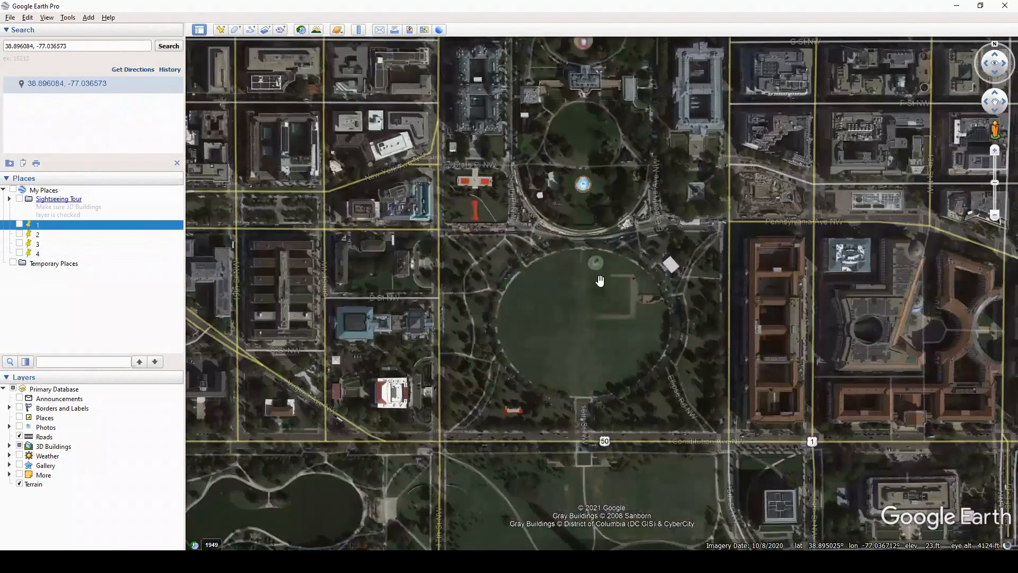
scroll(631, 270, up, 3)
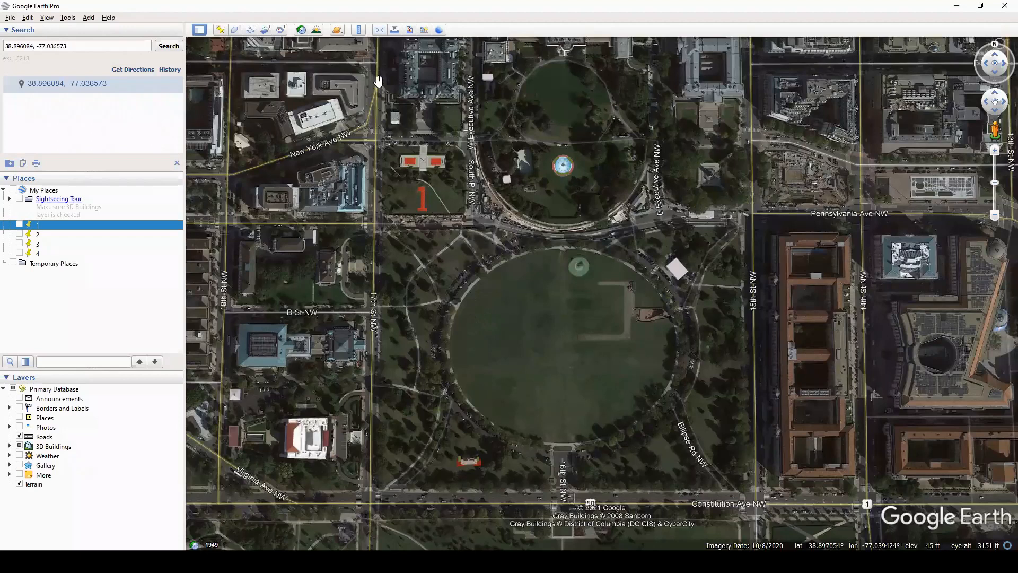
click(359, 30)
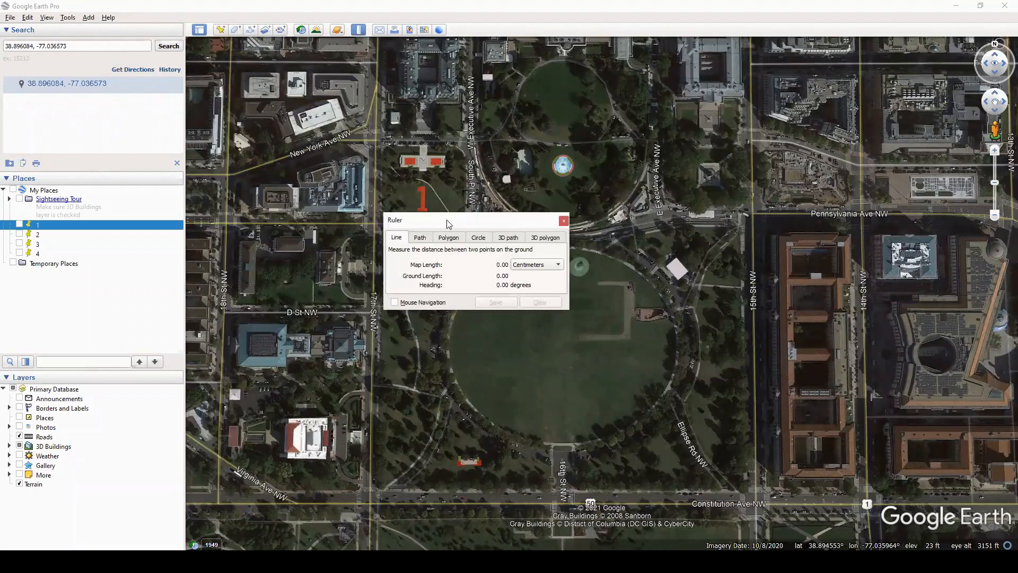
drag(447, 220, 788, 161)
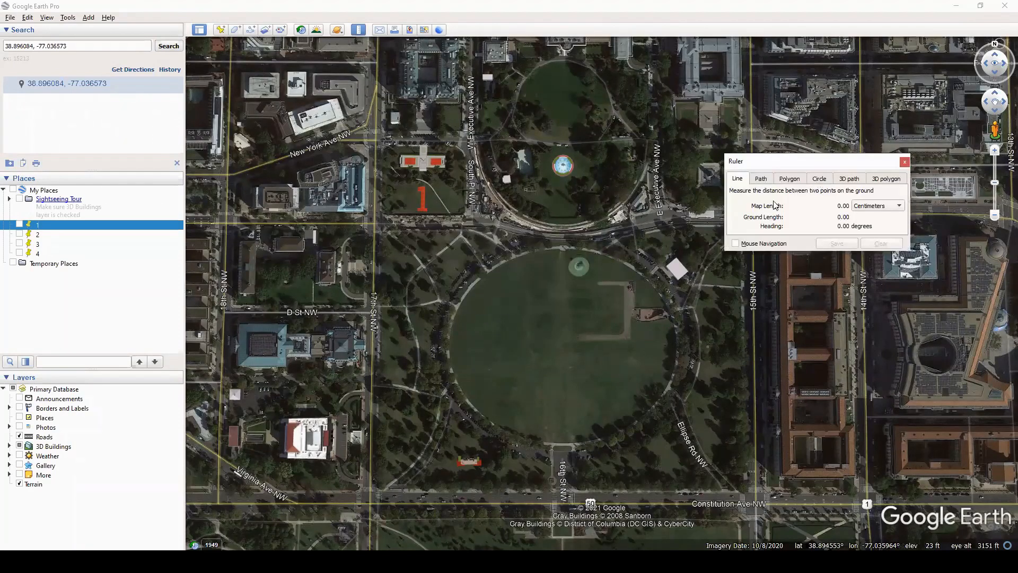
click(820, 179)
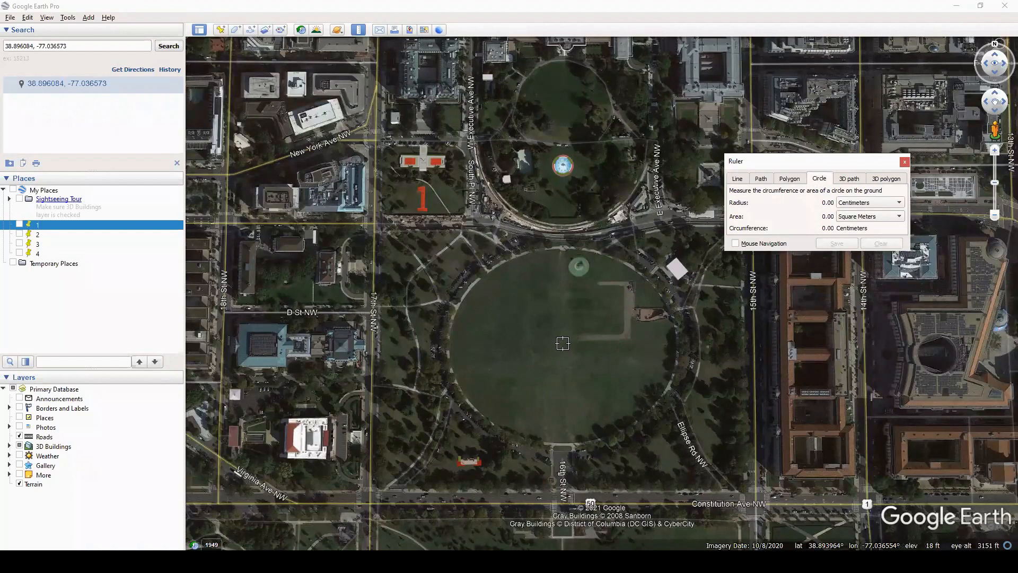
drag(562, 344, 718, 339)
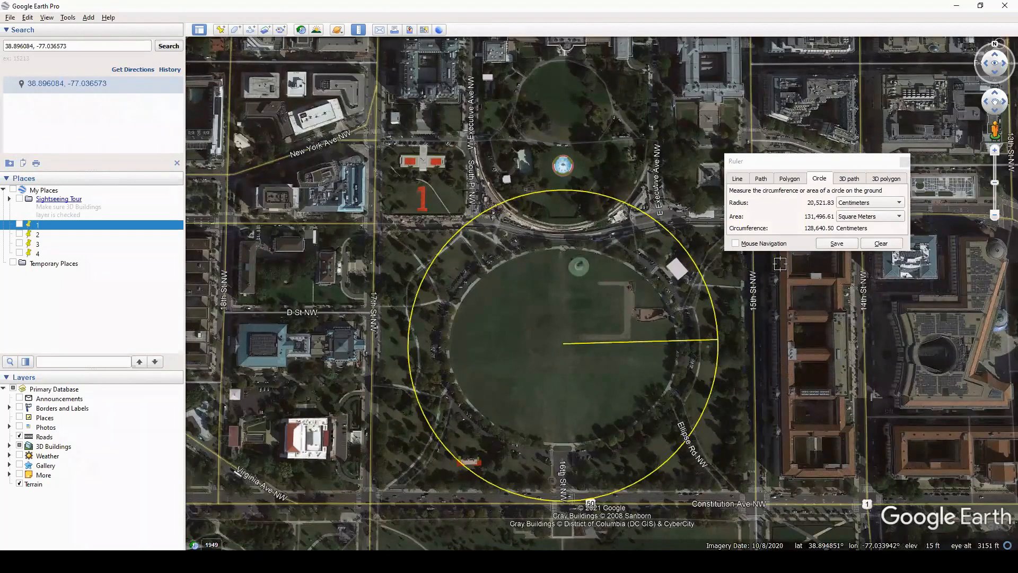
click(835, 244)
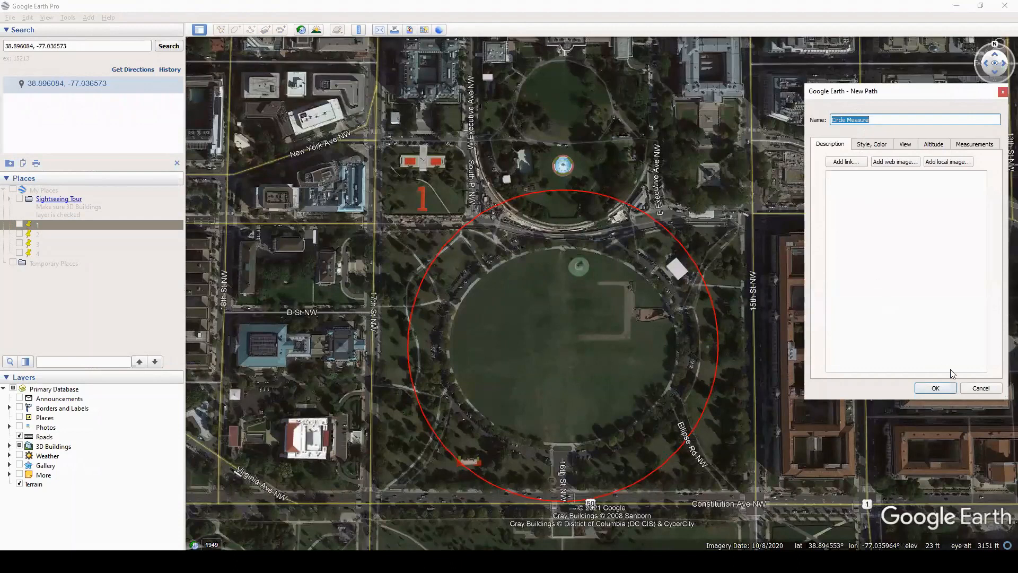
click(935, 387)
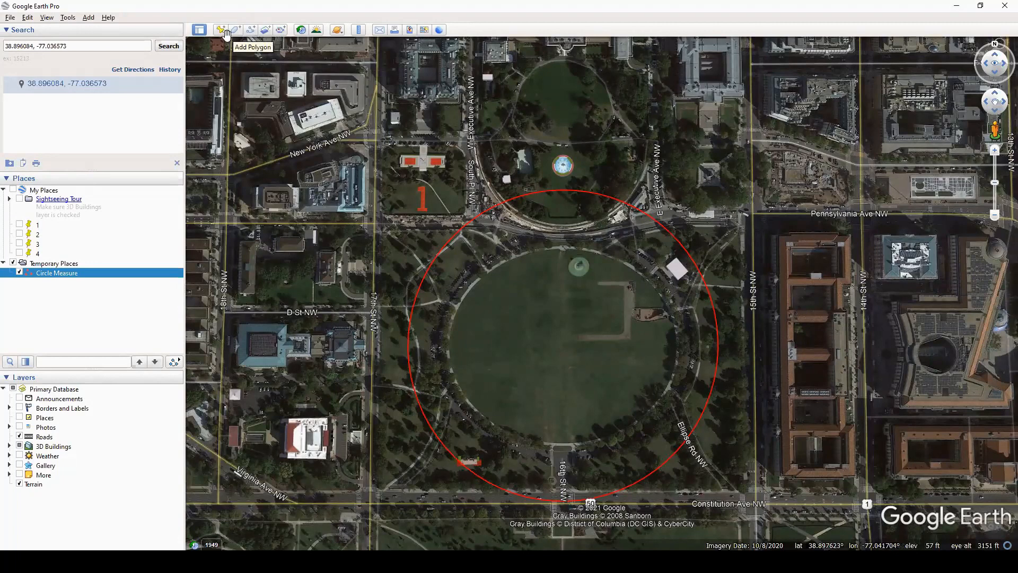
- Draw a new freehand path that zigzags densely back and forth across the whole Ellipse lawn
click(266, 30)
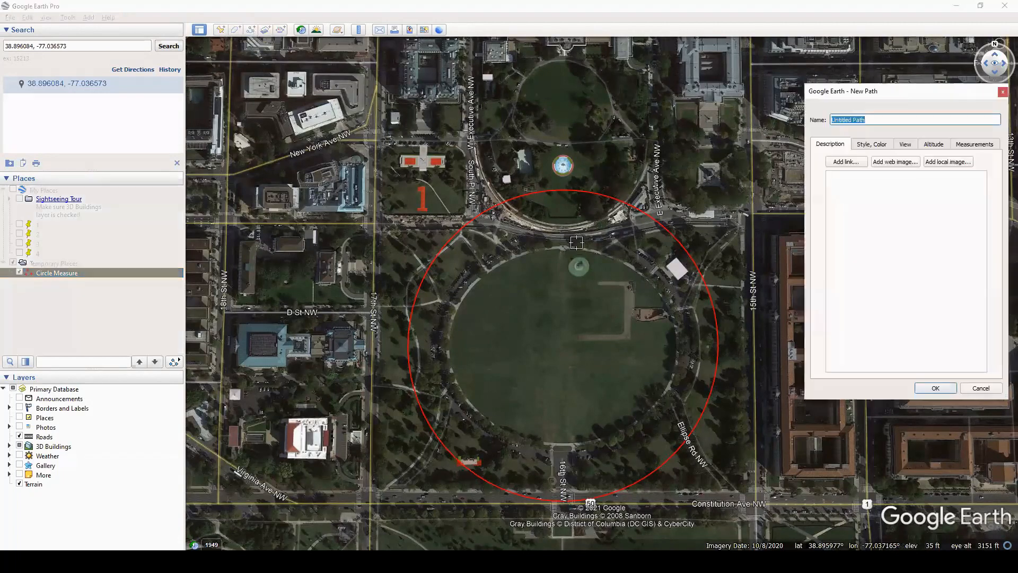
drag(545, 253, 510, 264)
mouse_move(535, 297)
mouse_down()
mouse_move(510, 342)
mouse_move(557, 387)
mouse_move(596, 395)
mouse_up()
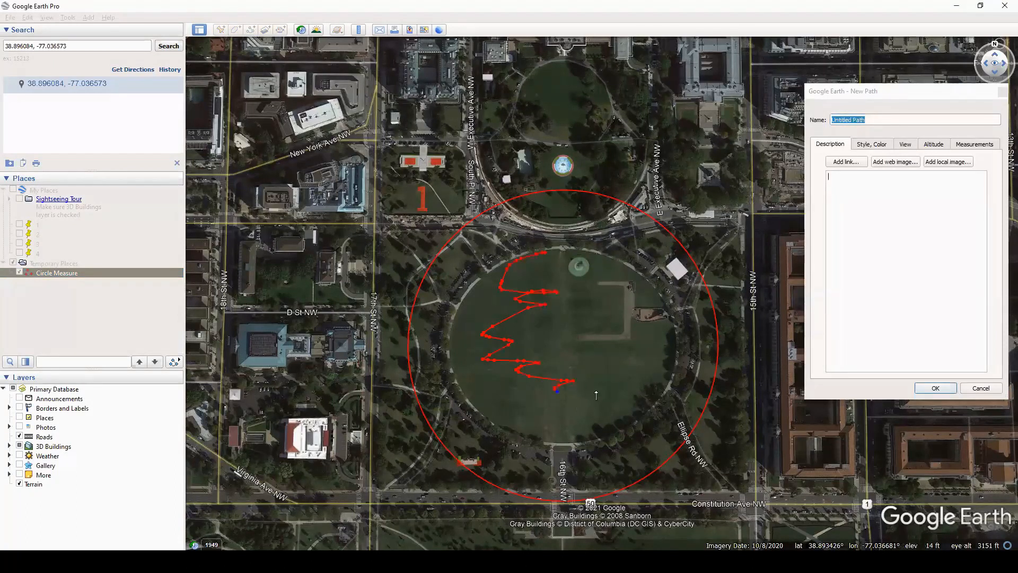
mouse_move(601, 320)
mouse_down()
mouse_move(597, 281)
mouse_move(530, 281)
mouse_move(480, 329)
mouse_move(538, 357)
mouse_move(537, 377)
mouse_move(635, 385)
mouse_move(614, 328)
mouse_move(599, 324)
mouse_up()
click(554, 325)
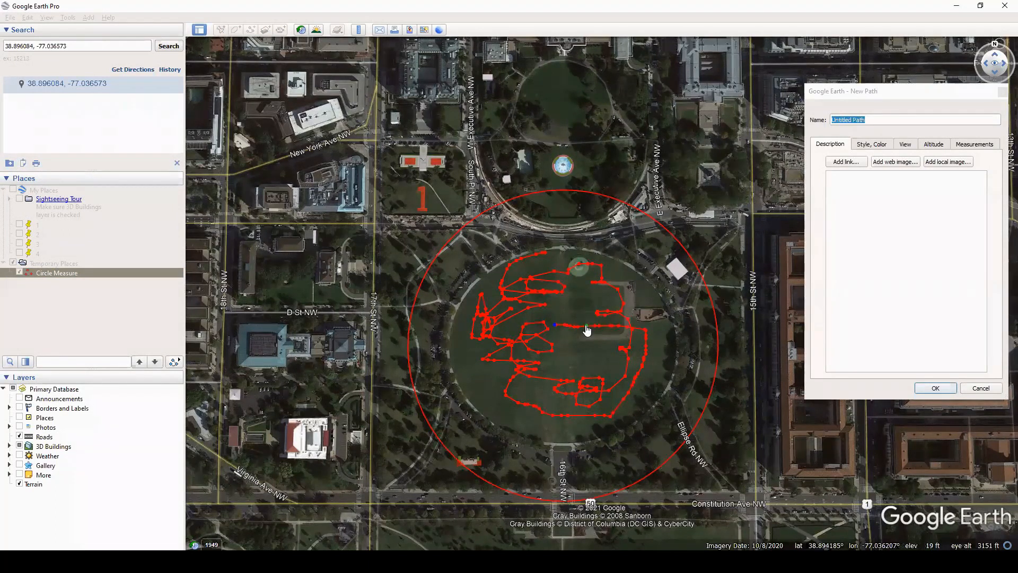
drag(577, 295, 559, 304)
mouse_move(483, 322)
mouse_down()
mouse_move(470, 339)
mouse_move(459, 329)
mouse_move(452, 350)
mouse_move(490, 362)
mouse_move(503, 411)
mouse_move(570, 409)
mouse_move(537, 400)
mouse_move(589, 435)
mouse_move(543, 388)
mouse_move(632, 362)
mouse_move(479, 336)
mouse_move(546, 273)
mouse_move(522, 266)
mouse_move(567, 258)
mouse_move(640, 278)
mouse_move(588, 272)
mouse_move(666, 311)
mouse_move(596, 274)
mouse_move(575, 329)
mouse_move(658, 344)
mouse_move(669, 361)
mouse_move(600, 440)
mouse_move(583, 443)
mouse_move(544, 348)
mouse_move(565, 352)
mouse_move(638, 315)
mouse_move(651, 321)
mouse_move(491, 328)
mouse_up()
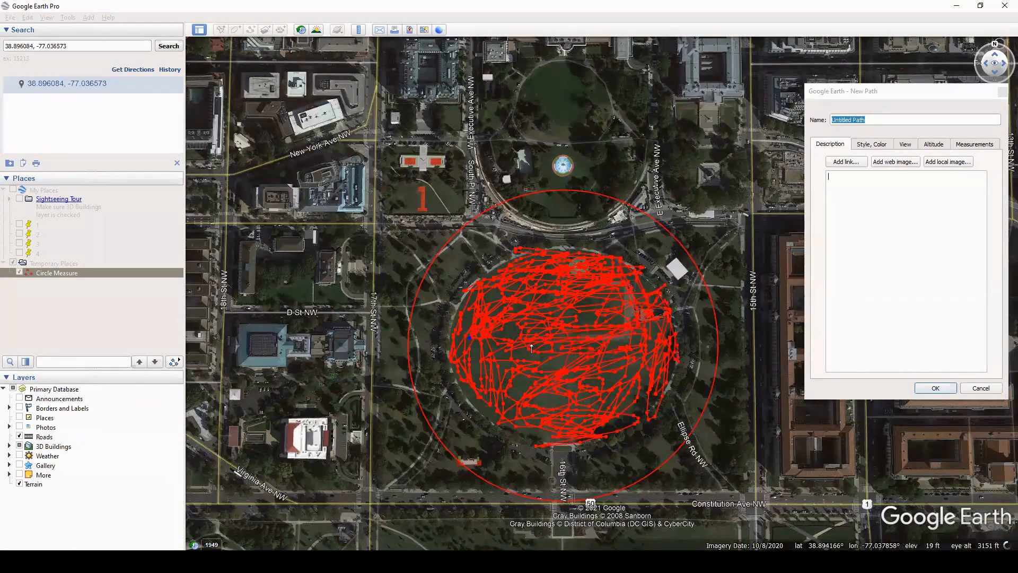
drag(525, 366, 559, 411)
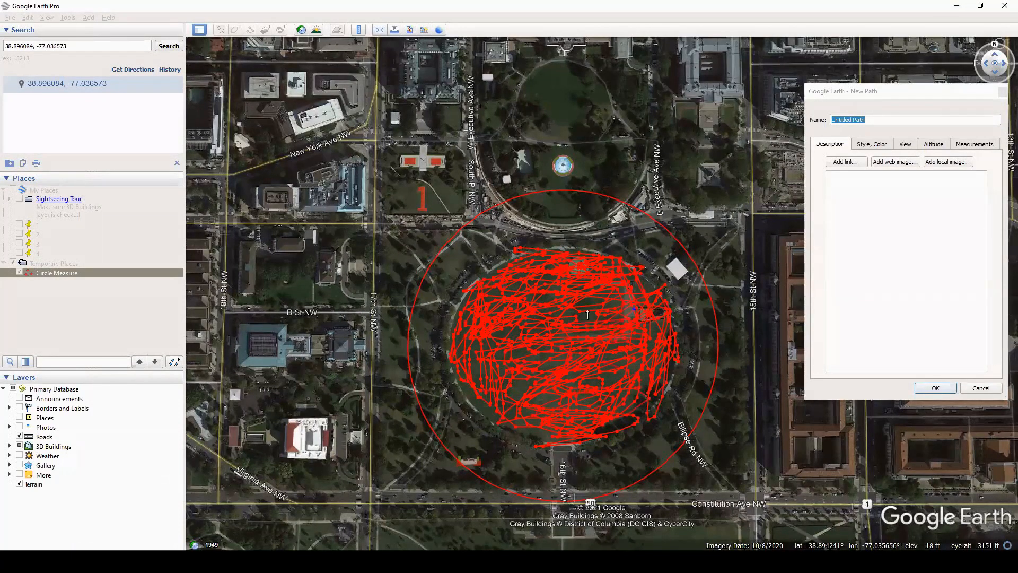
drag(622, 317, 665, 339)
mouse_move(490, 386)
mouse_down()
mouse_move(484, 366)
mouse_move(530, 470)
mouse_move(517, 453)
mouse_move(552, 427)
mouse_up()
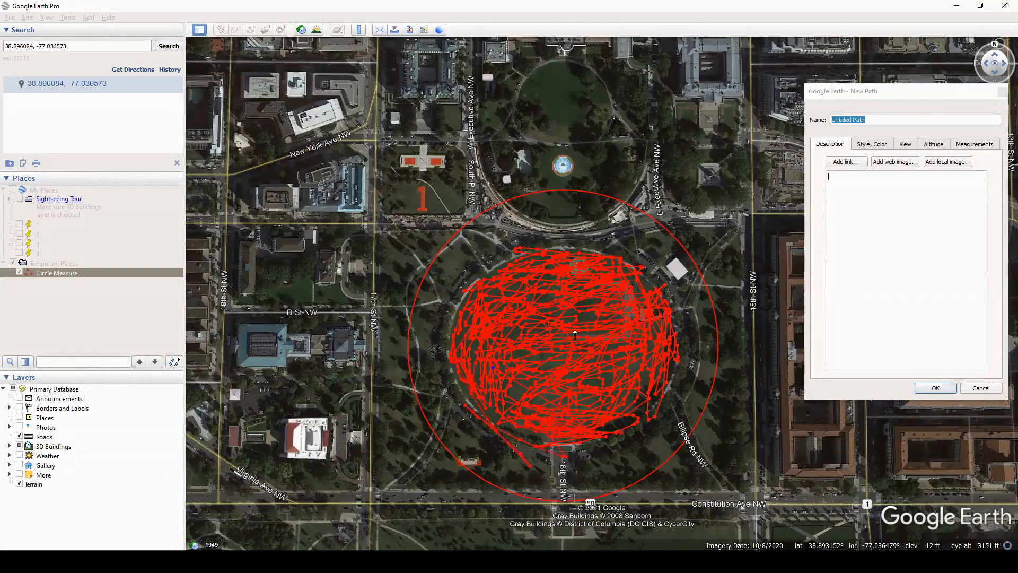
mouse_move(621, 301)
mouse_down()
mouse_move(648, 294)
mouse_move(573, 259)
mouse_move(506, 308)
mouse_move(496, 378)
mouse_move(582, 447)
mouse_up()
mouse_move(545, 415)
mouse_down()
mouse_move(499, 425)
mouse_move(457, 363)
mouse_move(621, 379)
mouse_move(597, 387)
mouse_up()
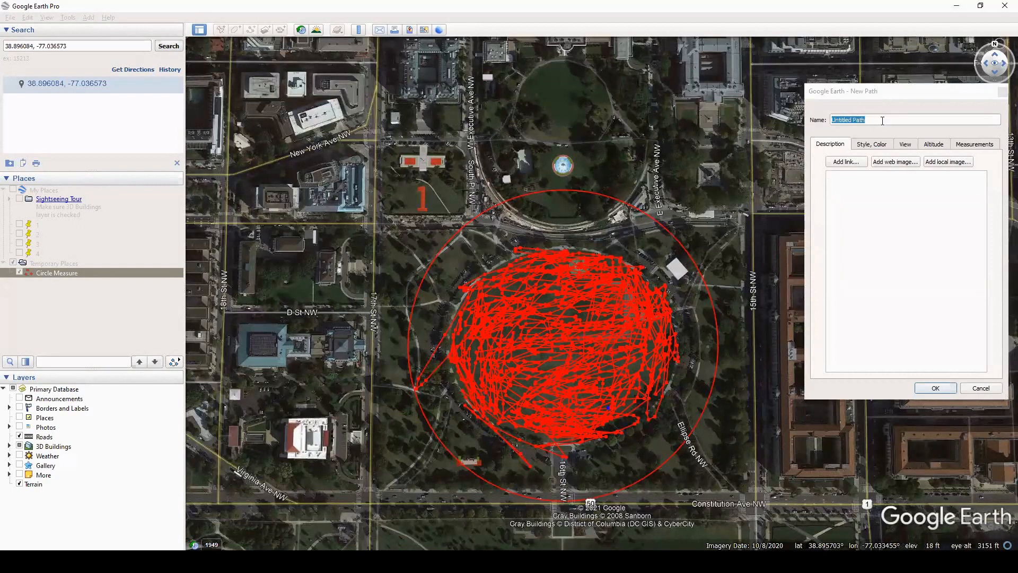
- Name the new path Park Data and save it
click(883, 120)
key(ctrl+a)
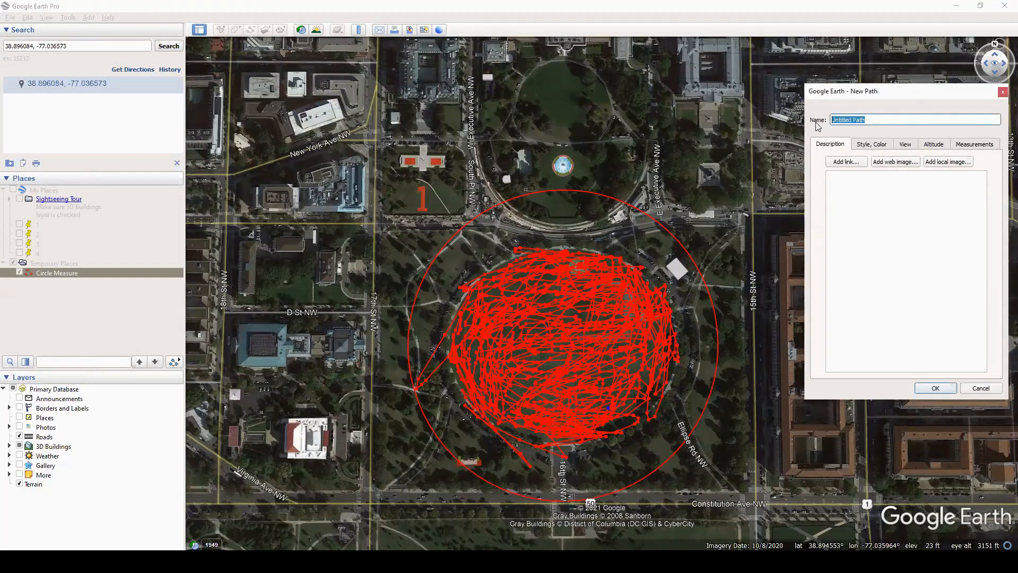
text(Park Data)
click(935, 389)
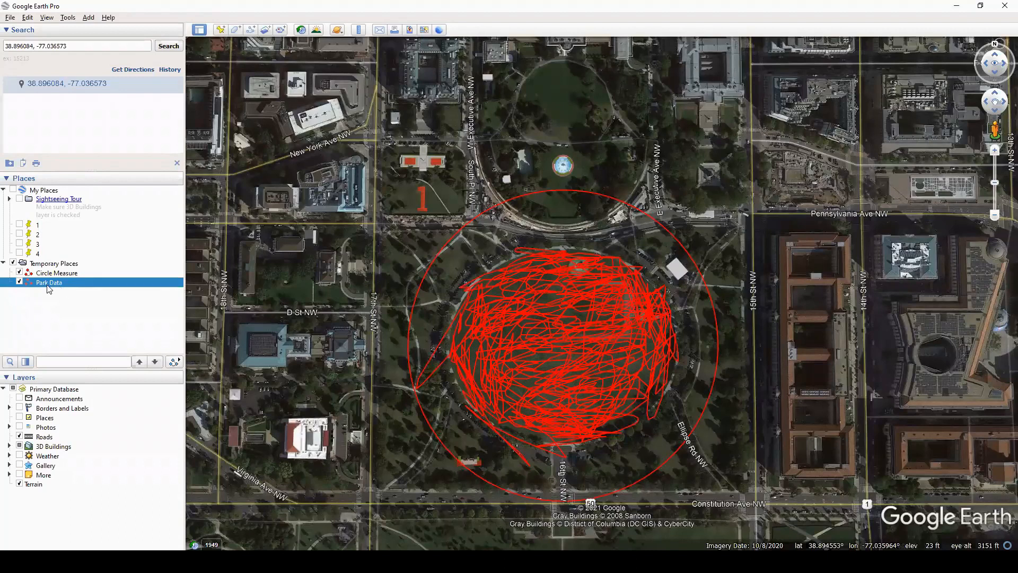
- Hide the Circle Measure feature and save the Park Data path as Park Data.kmz in the April Webinar folder
click(19, 272)
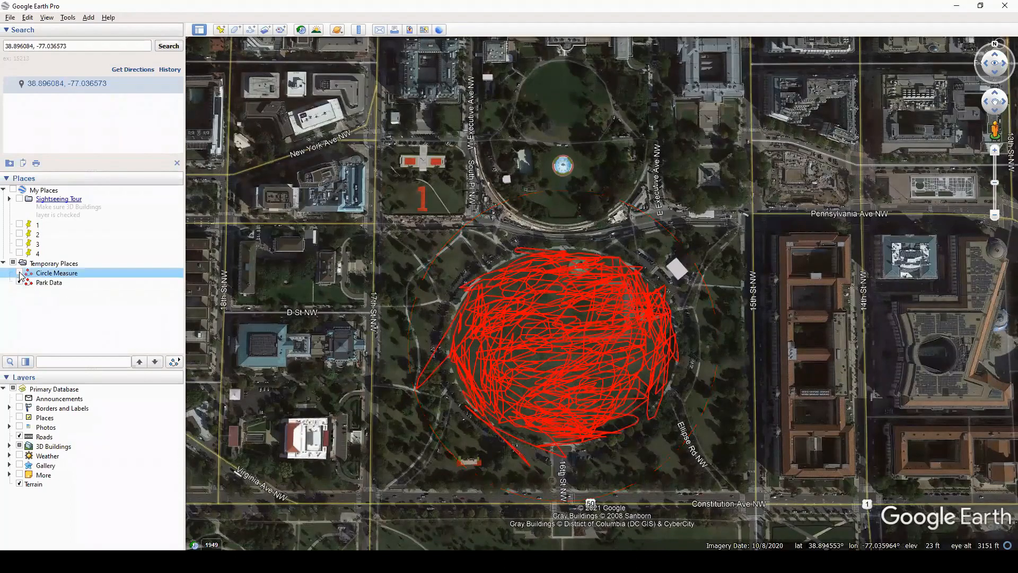
click(54, 285)
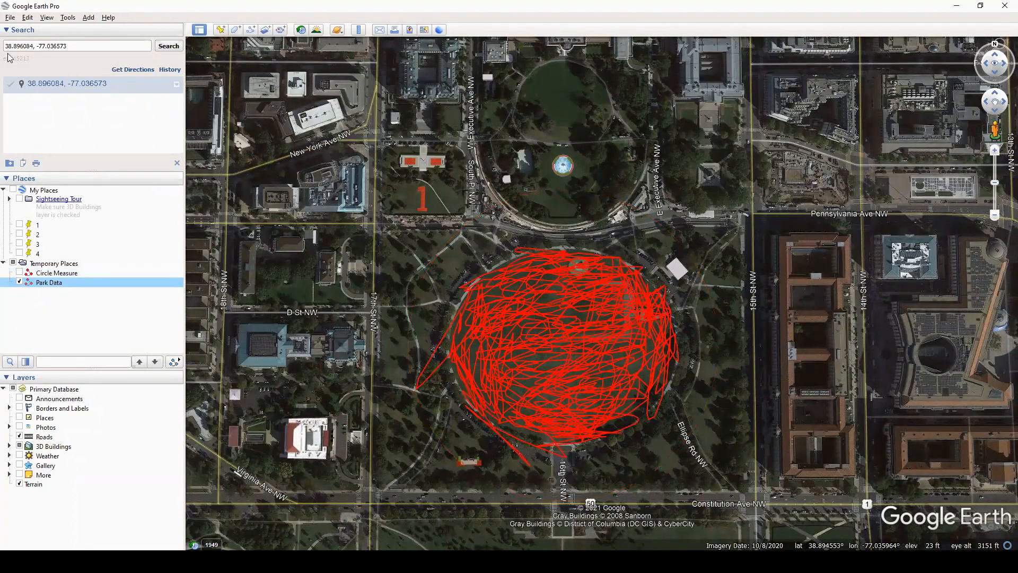
click(10, 18)
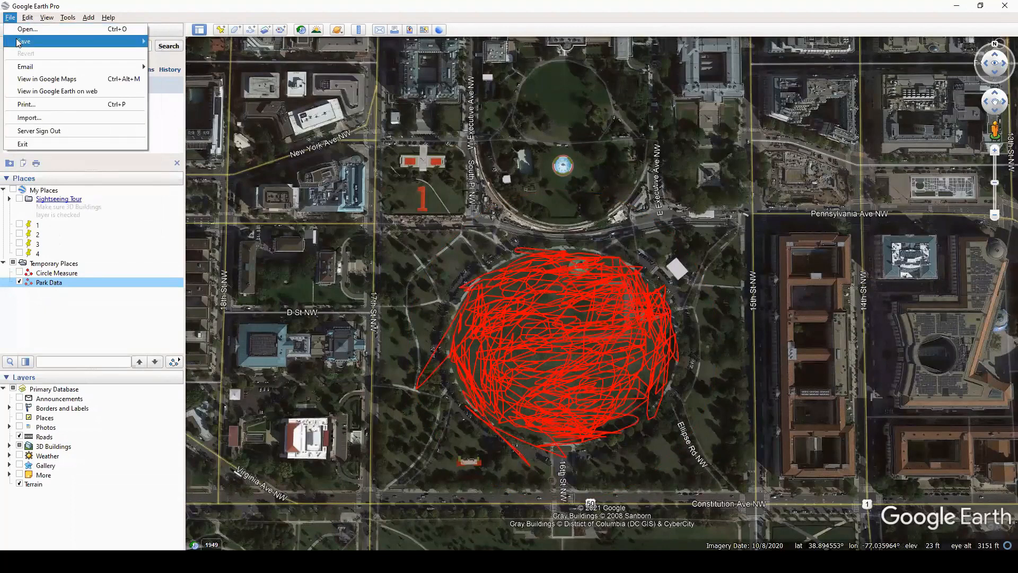
mouse_move(19, 42)
click(203, 53)
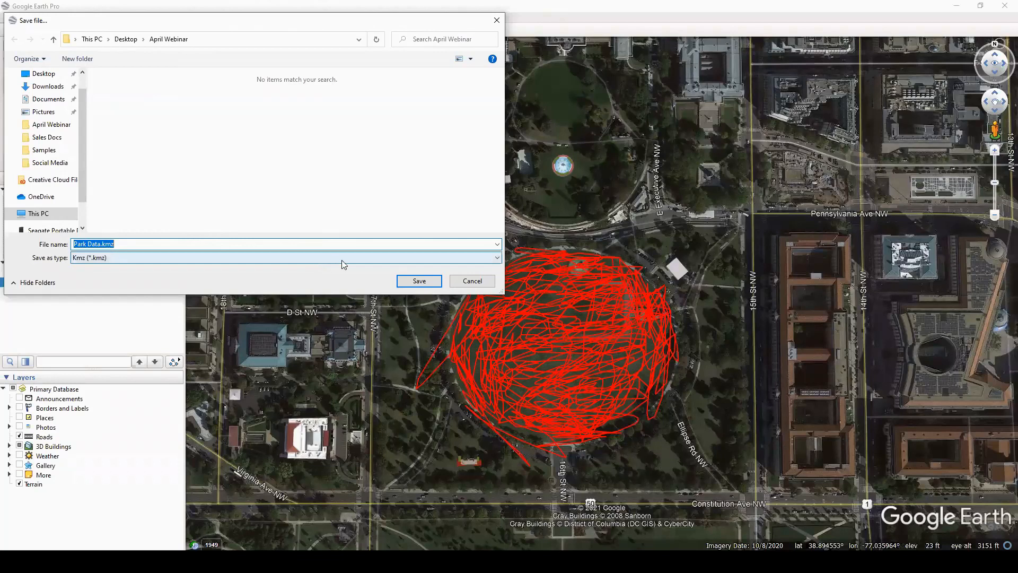
click(419, 281)
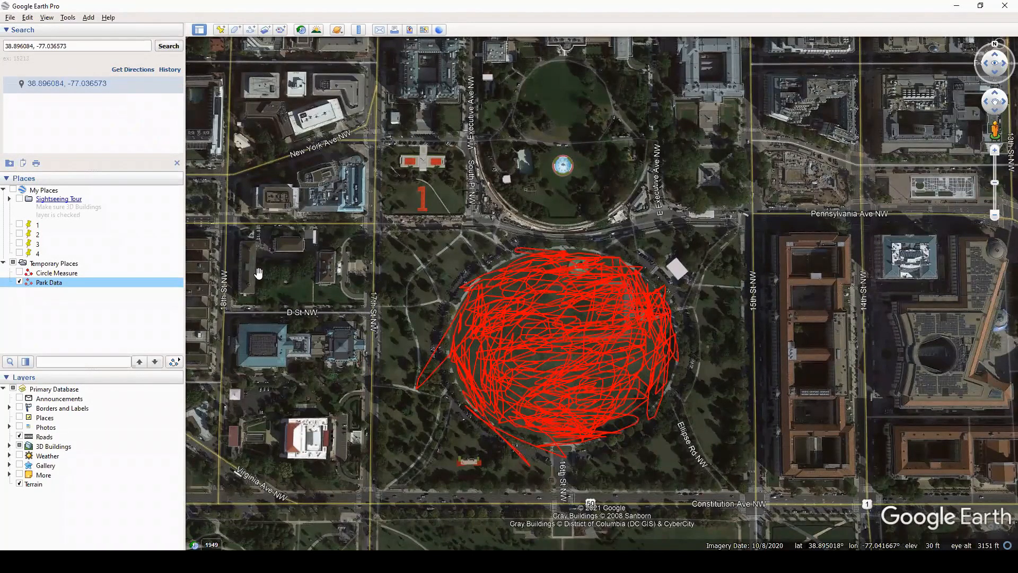
- Switch to GPS Visualizer in the browser, choose Park Data.kmz as the first upload file and set DEM elevation data to best available source
click(116, 561)
click(160, 532)
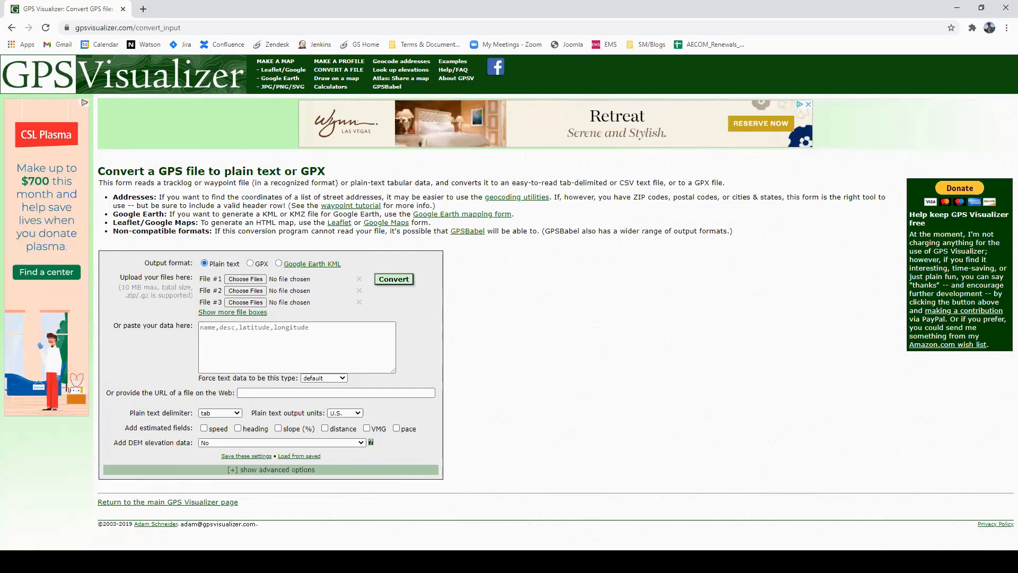
click(258, 281)
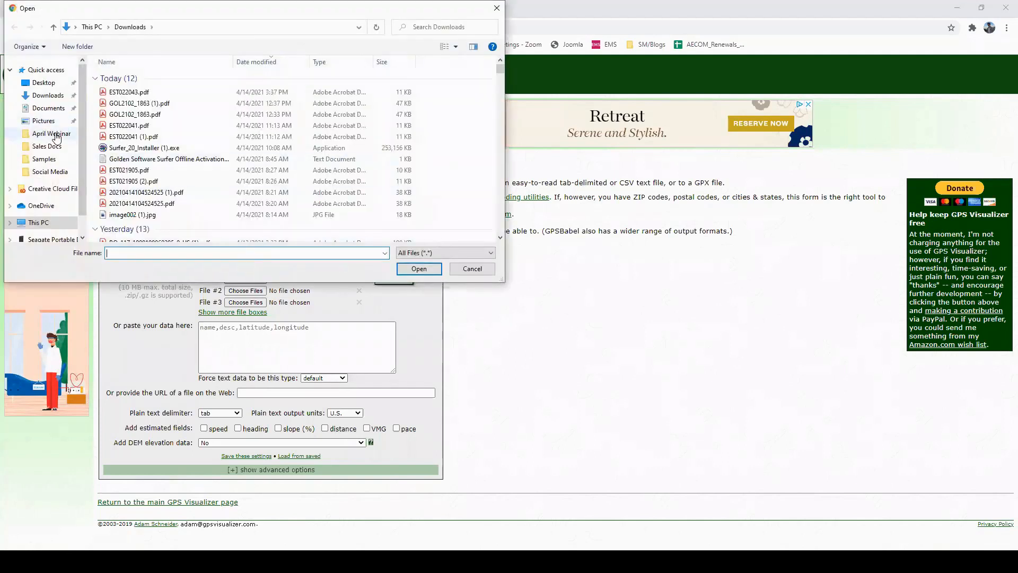
click(51, 133)
click(128, 159)
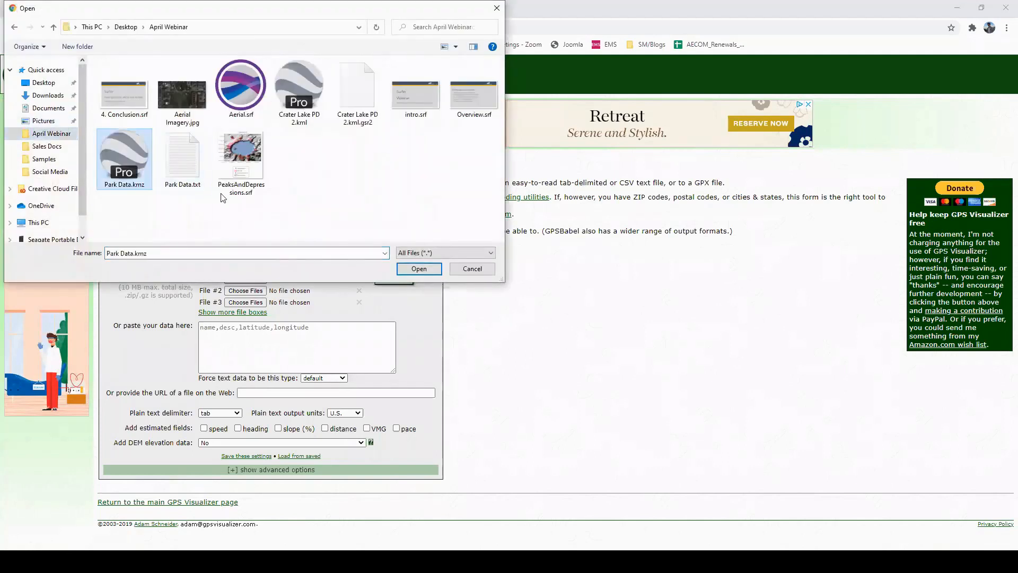
click(418, 268)
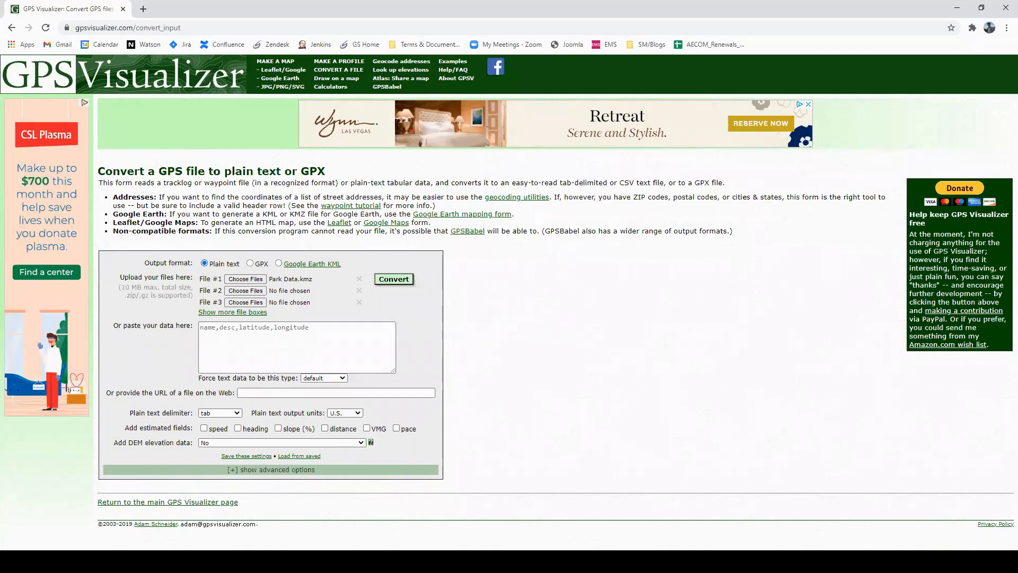
click(358, 447)
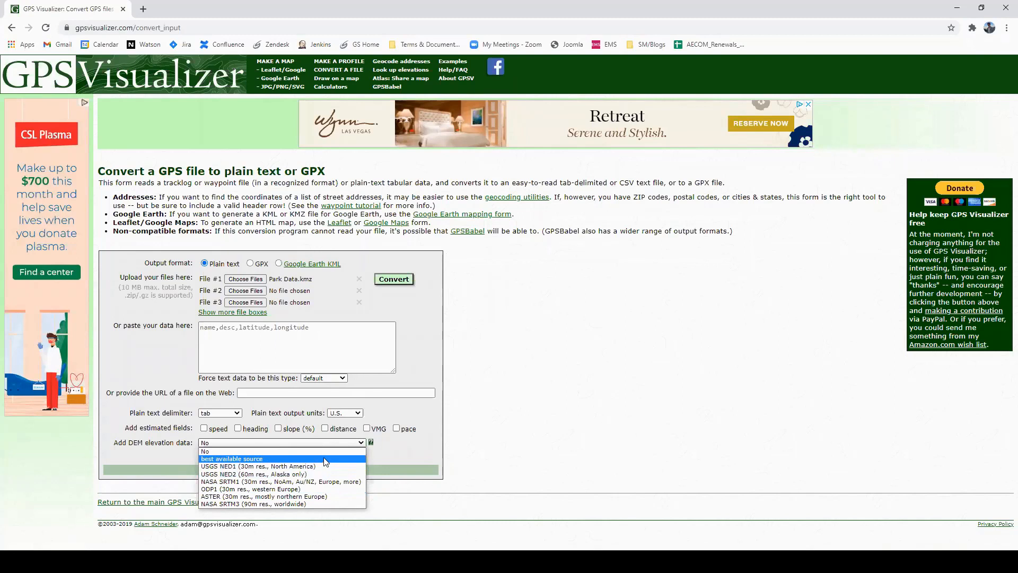
click(342, 458)
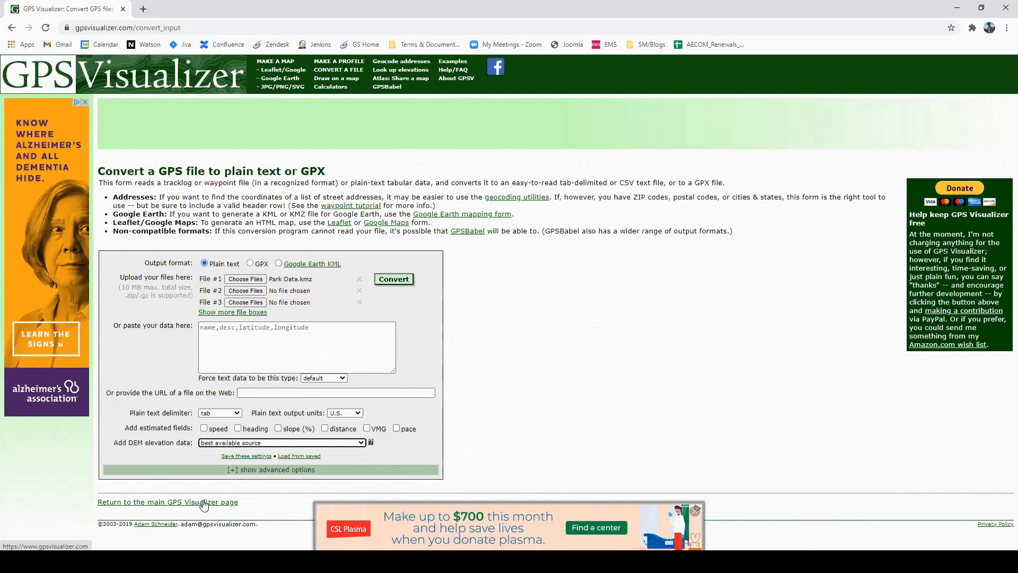
- Switch to Surfer and open Park Data.txt in a worksheet with the default delimited import options
click(168, 561)
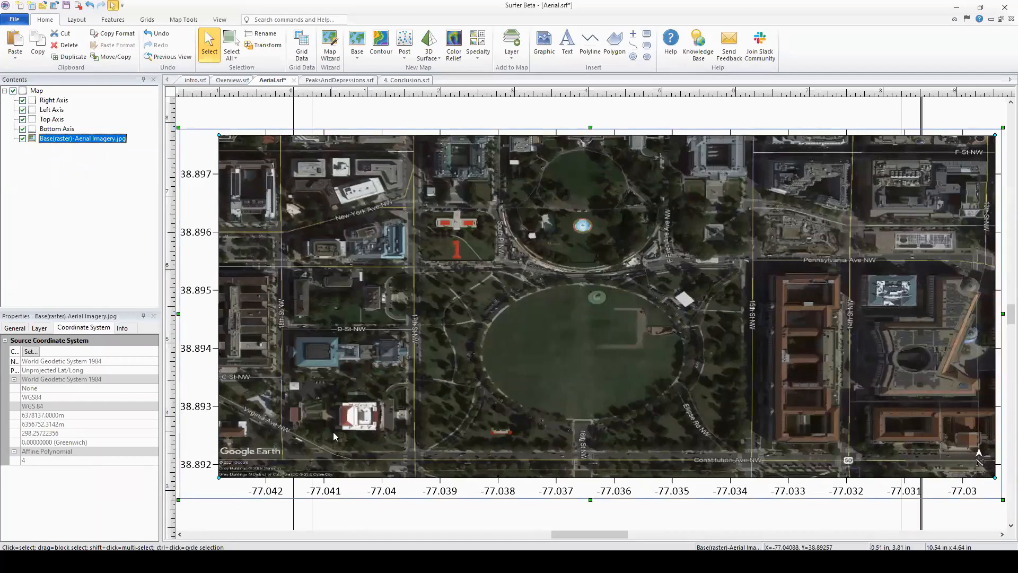
click(16, 21)
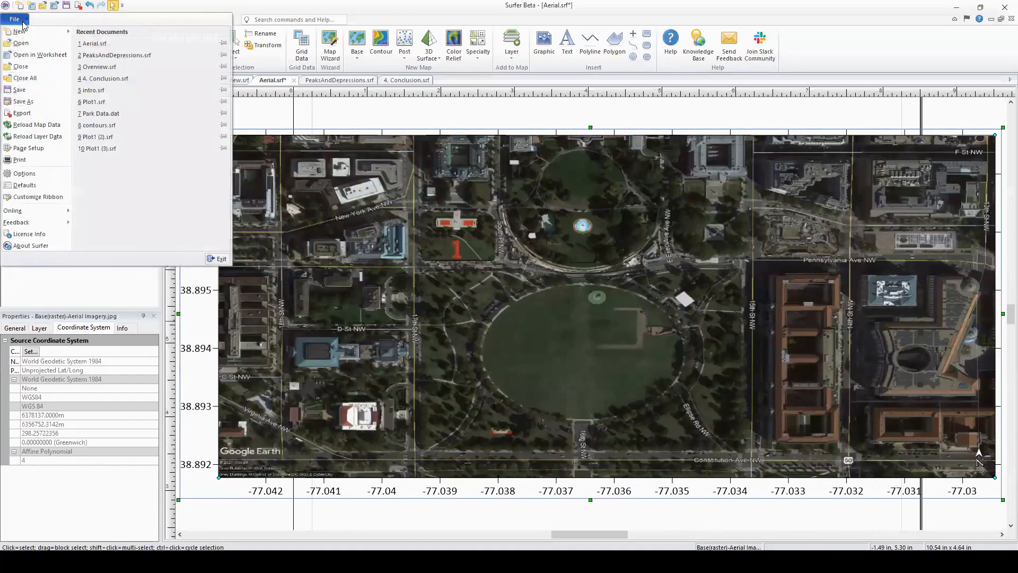
click(35, 55)
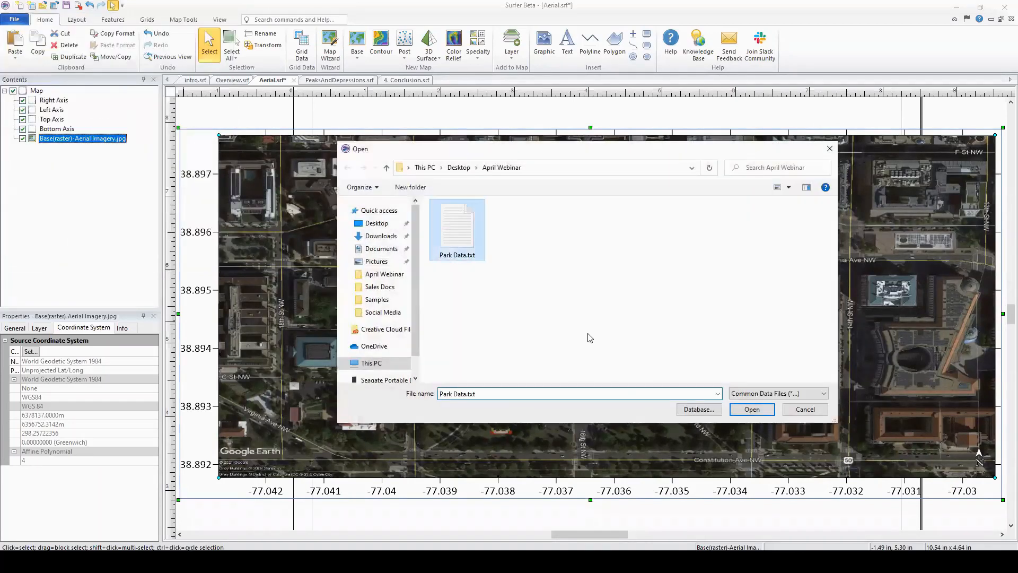
click(748, 410)
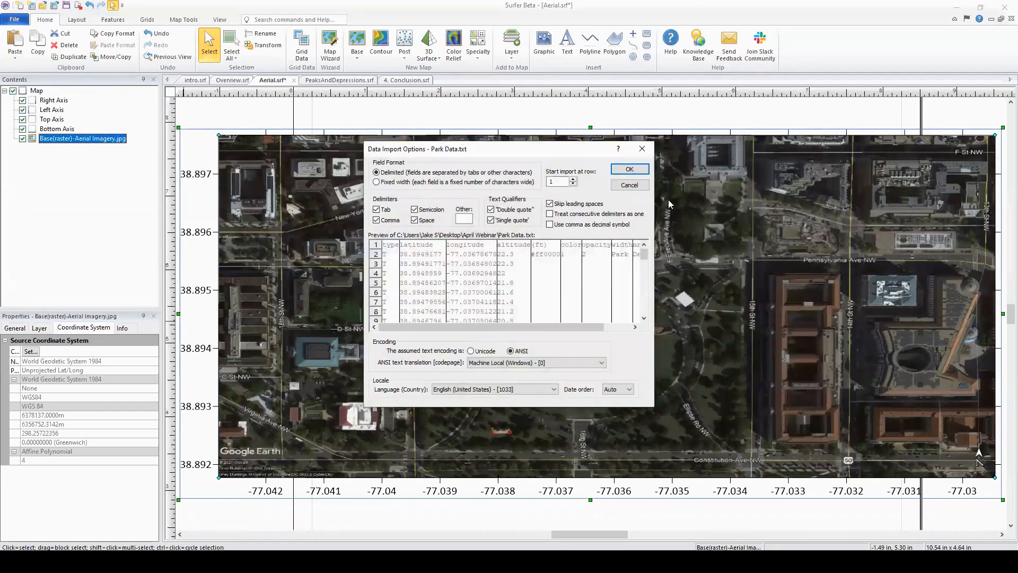
click(642, 170)
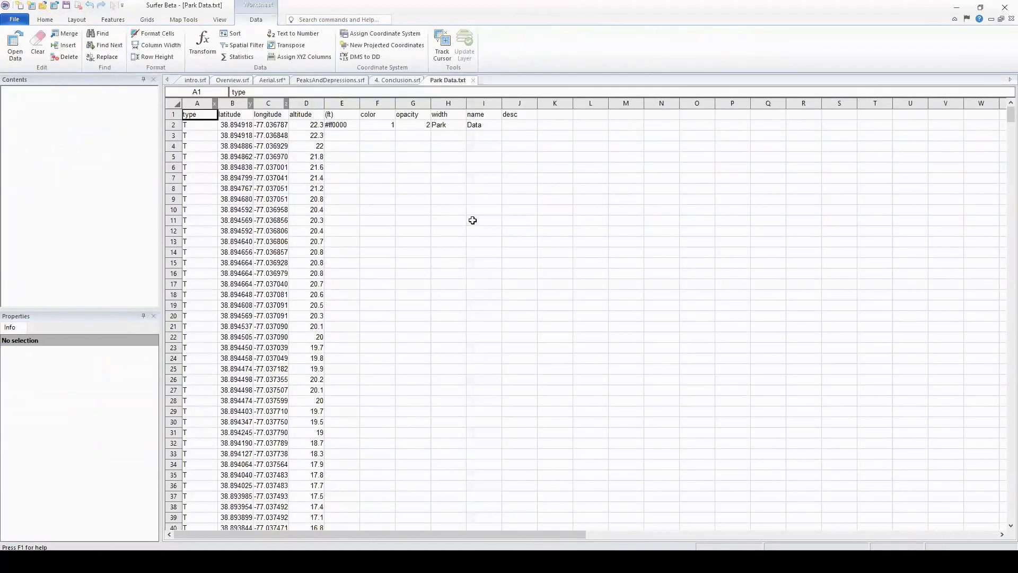
- Examine the latitude and longitude values along the rows of the Park Data worksheet
scroll(249, 239, down, 6)
scroll(240, 301, down, 5)
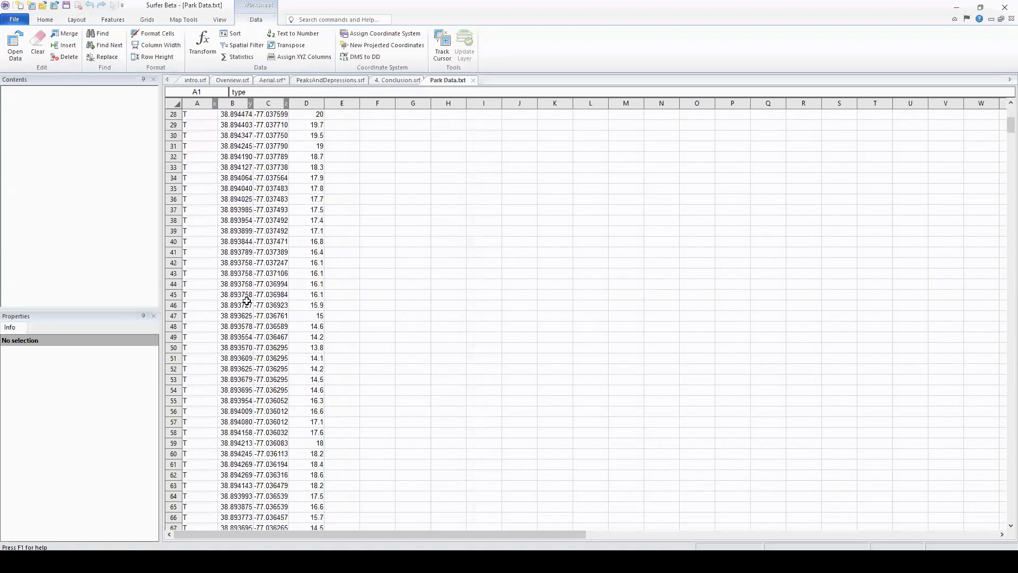
drag(241, 454, 254, 303)
click(268, 326)
scroll(363, 291, up, 9)
scroll(357, 294, up, 3)
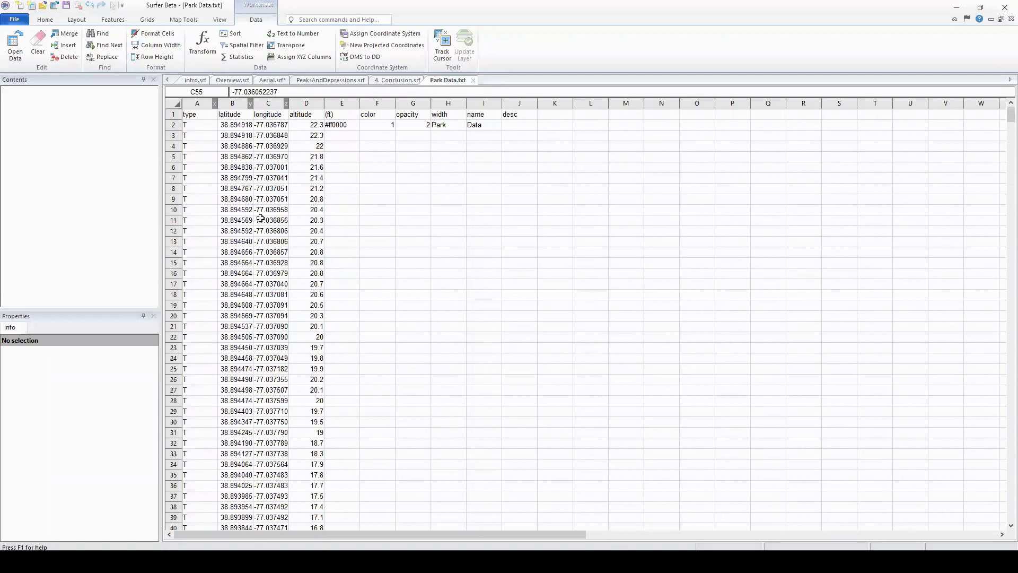
click(234, 252)
click(236, 284)
click(235, 347)
click(236, 295)
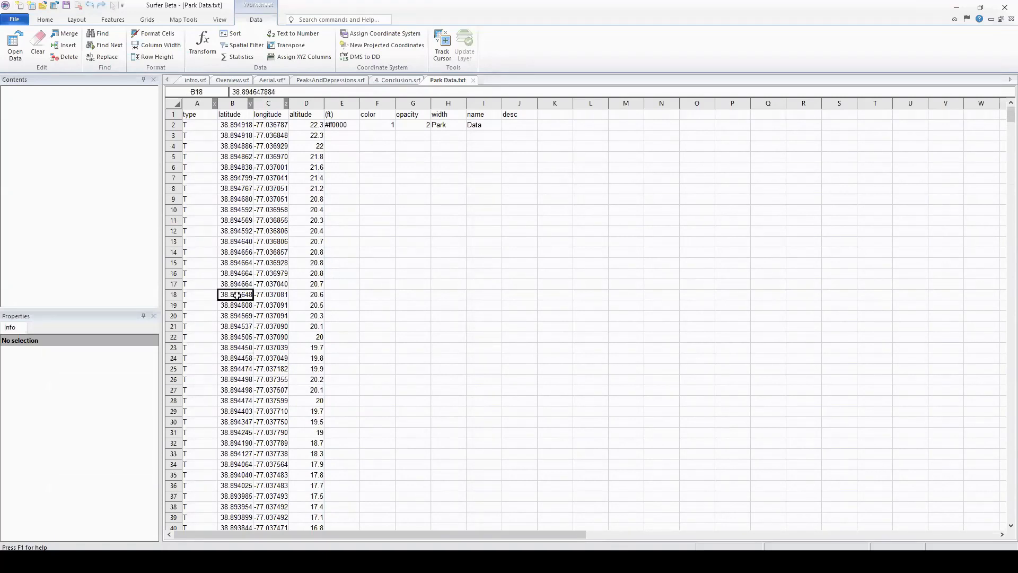
click(236, 337)
click(255, 337)
click(244, 327)
click(265, 327)
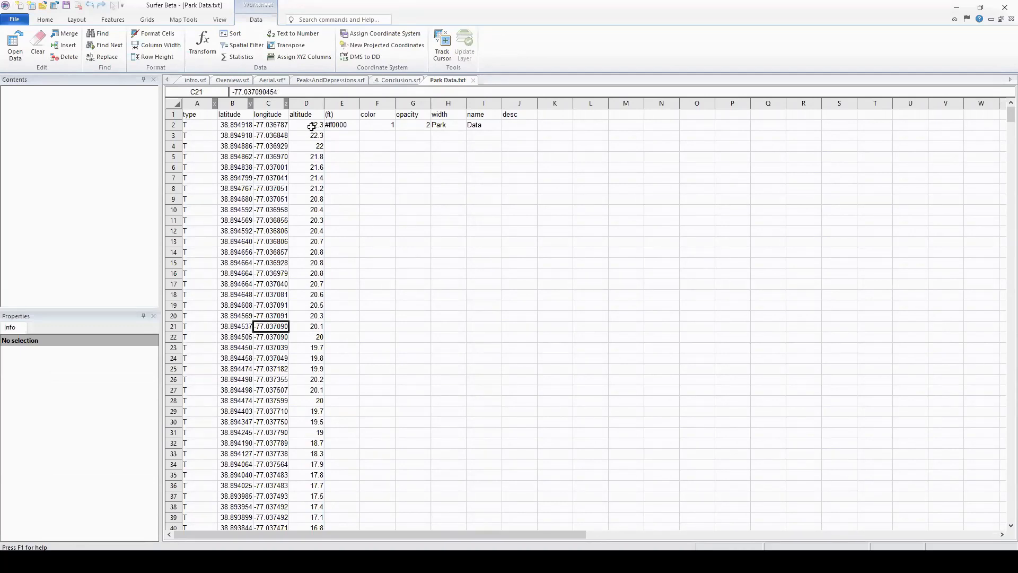
- Clear the contents of columns E through J in the Park Data worksheet
drag(339, 103, 511, 112)
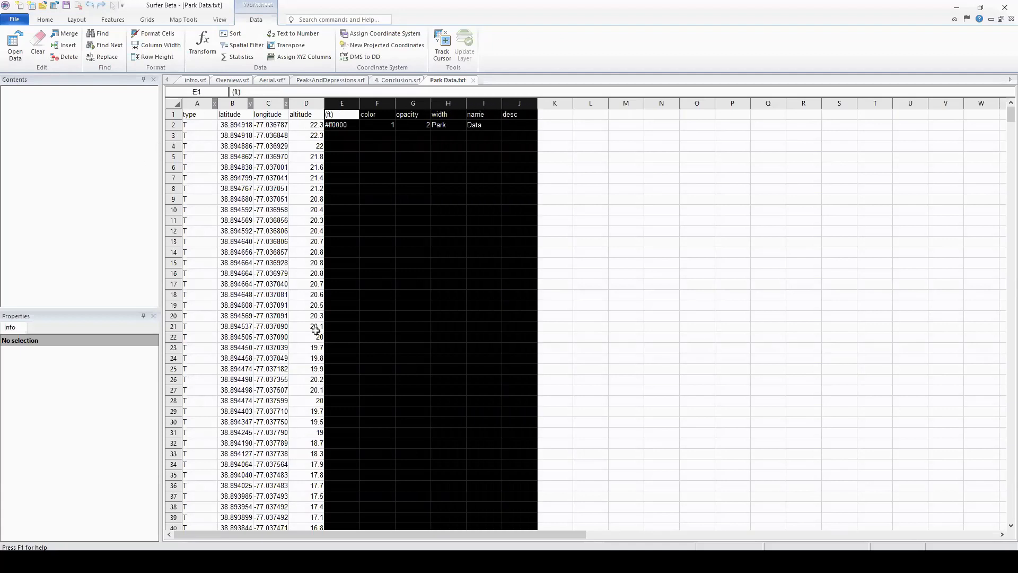
key(Delete)
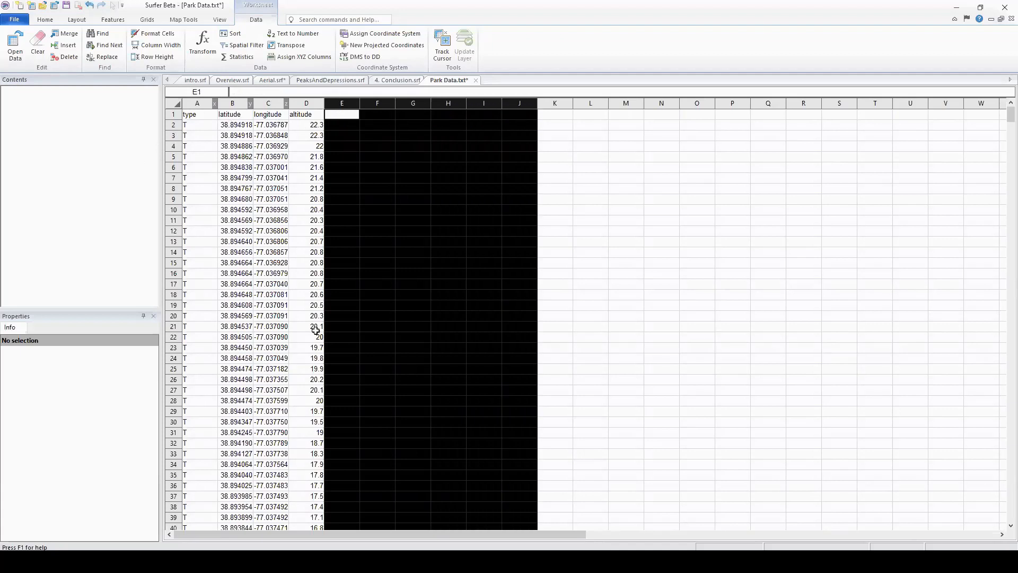
click(493, 261)
- Save the worksheet as Park Data.dat in DAT Data format in the April Webinar folder, with the default comma-delimited export options
click(14, 19)
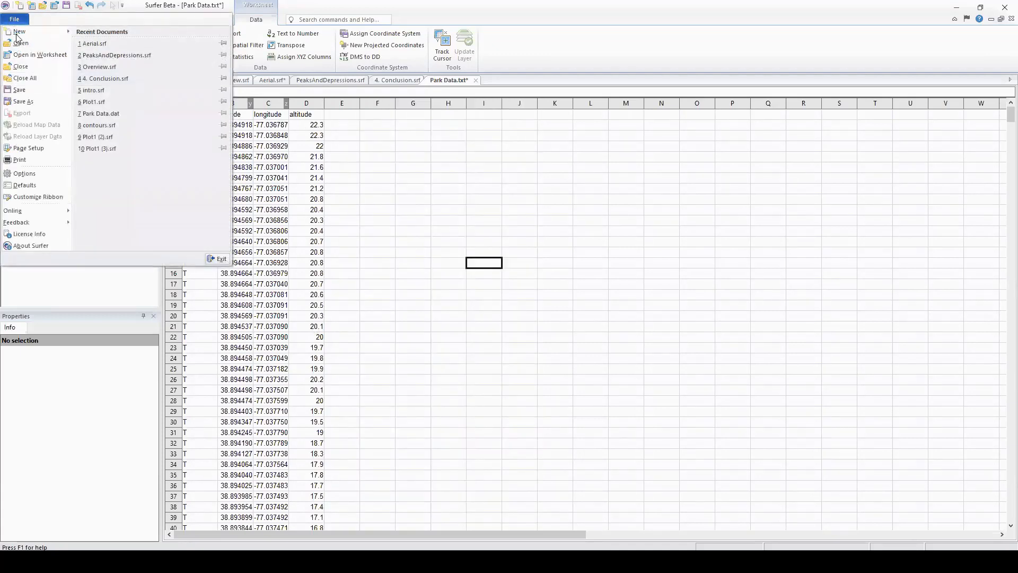
click(23, 101)
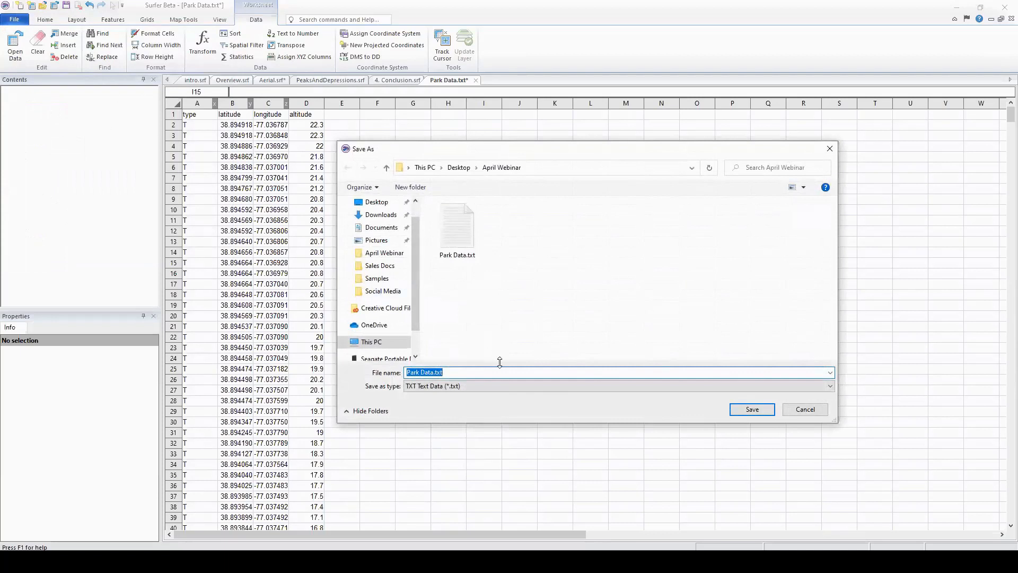
click(505, 386)
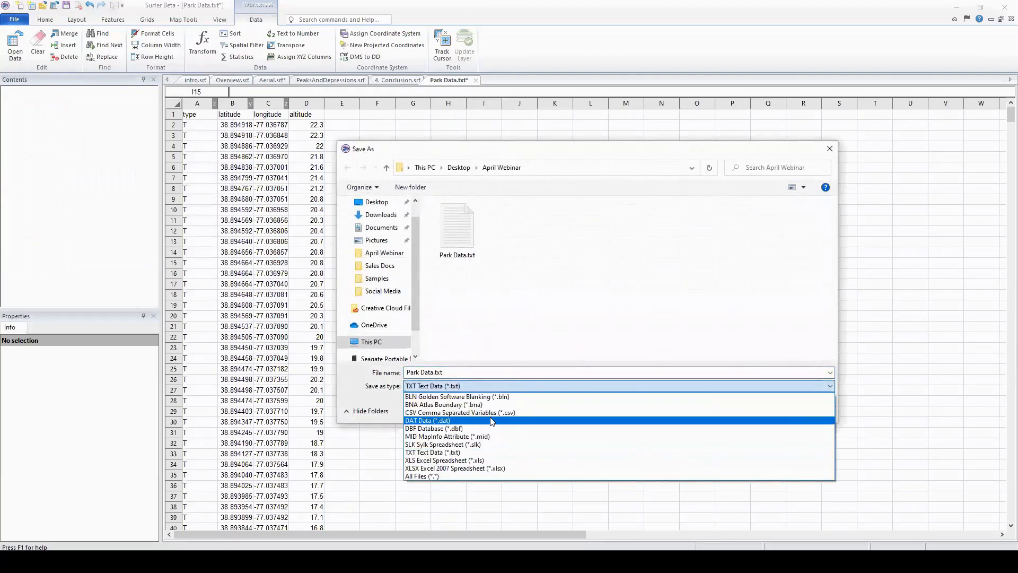
click(493, 421)
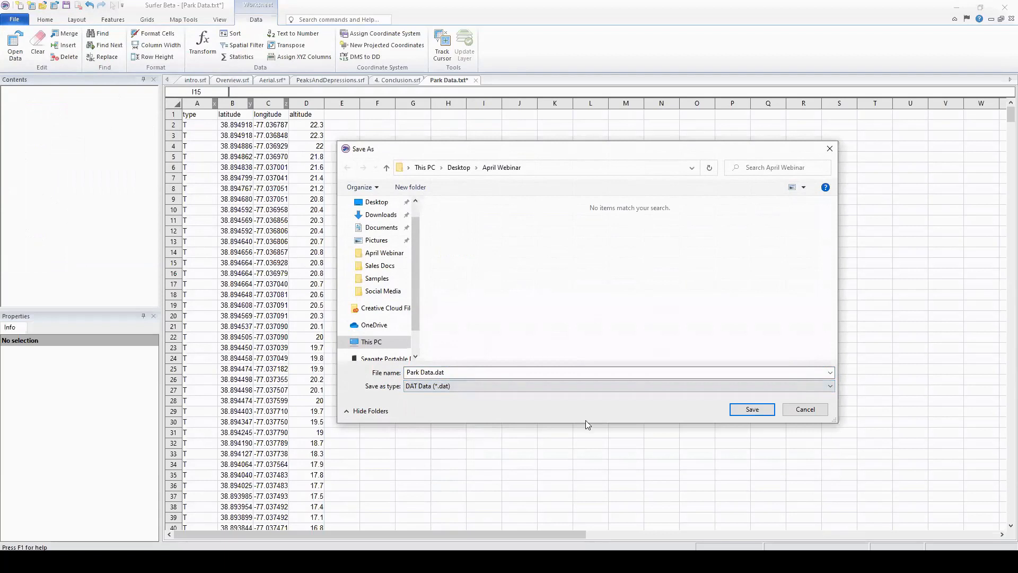
click(742, 412)
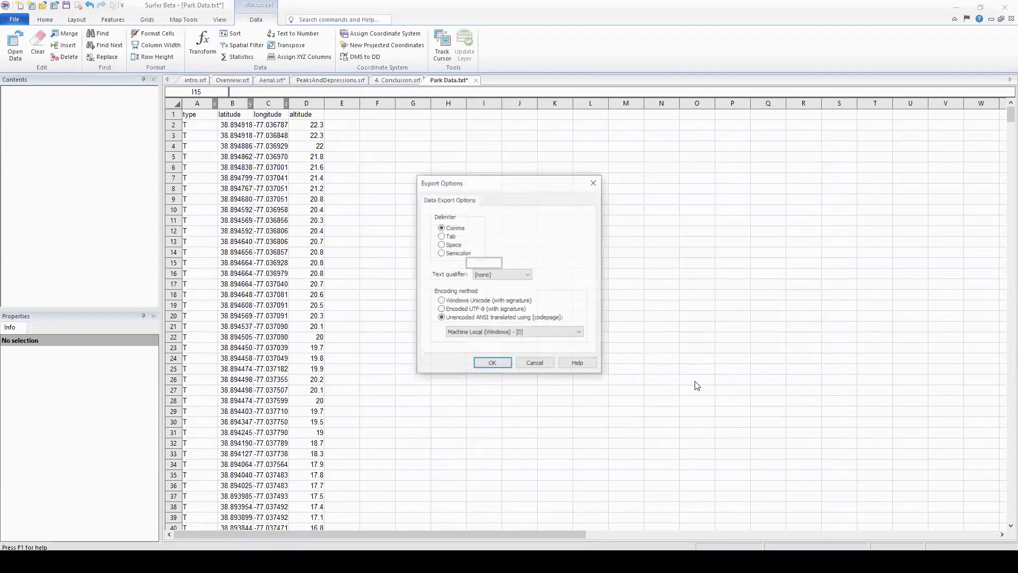
click(493, 363)
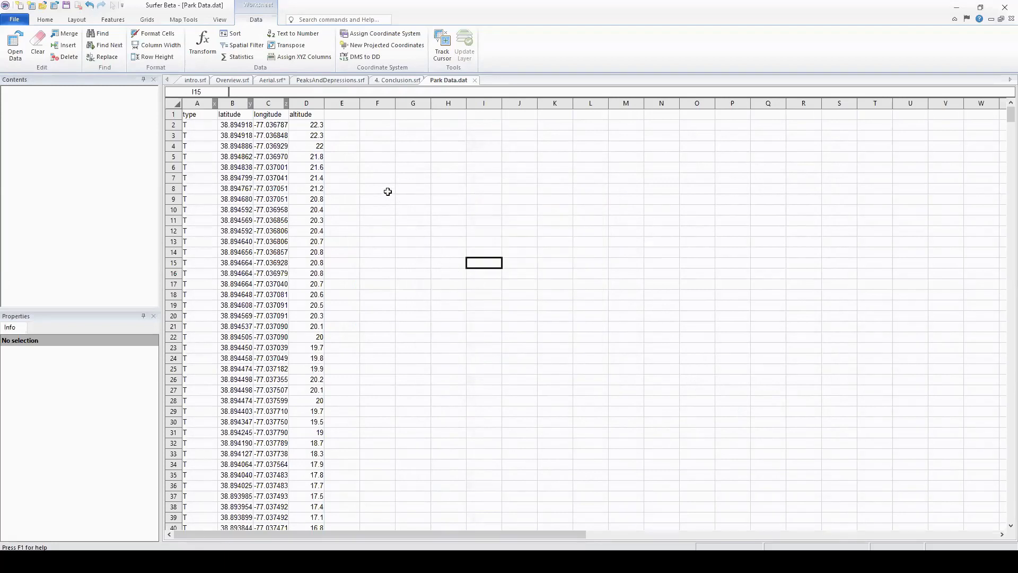
- In the Aerial.srf plot, start Grid Data and load Park Data.dat as the dataset
click(272, 80)
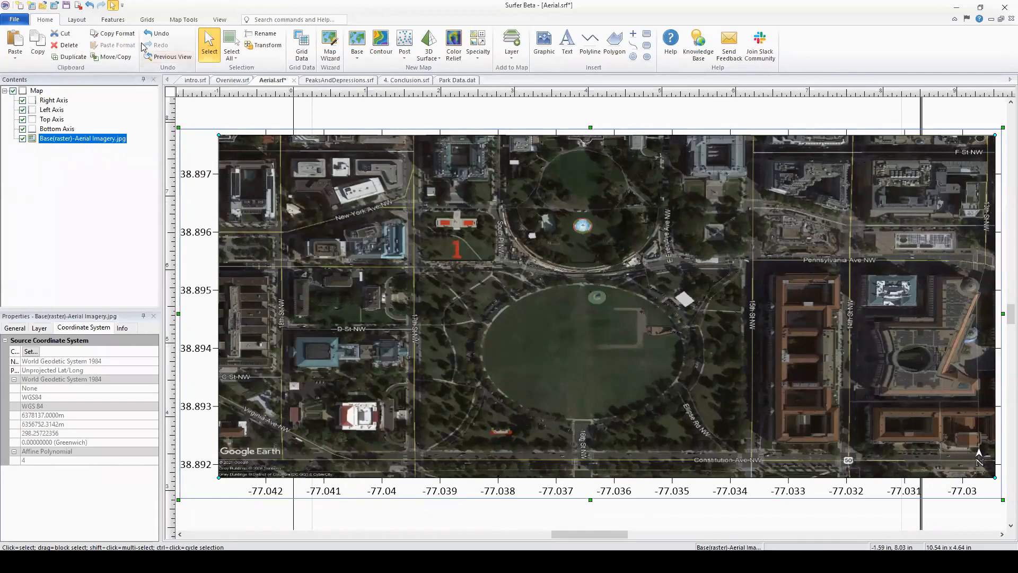
click(148, 19)
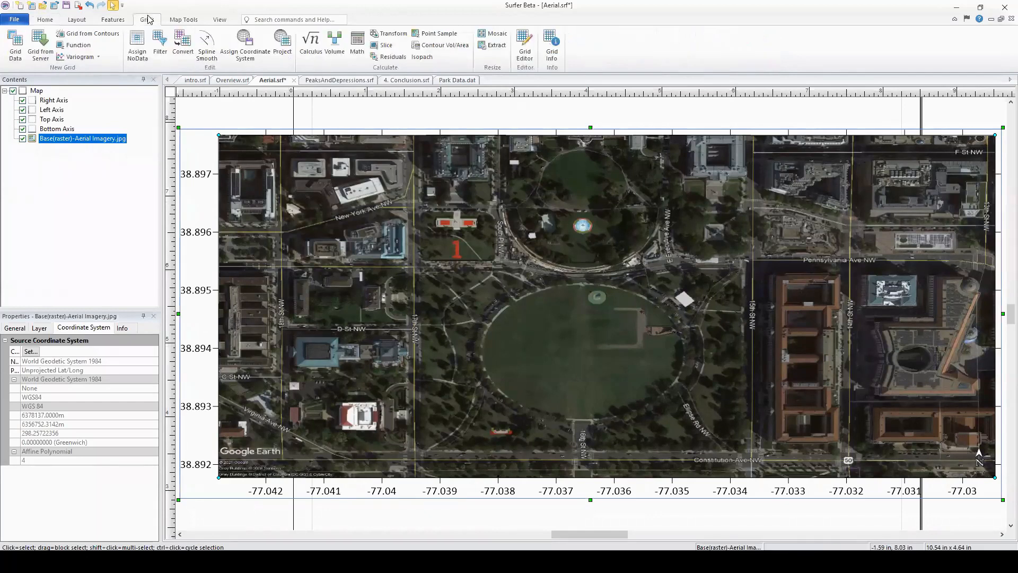
click(15, 62)
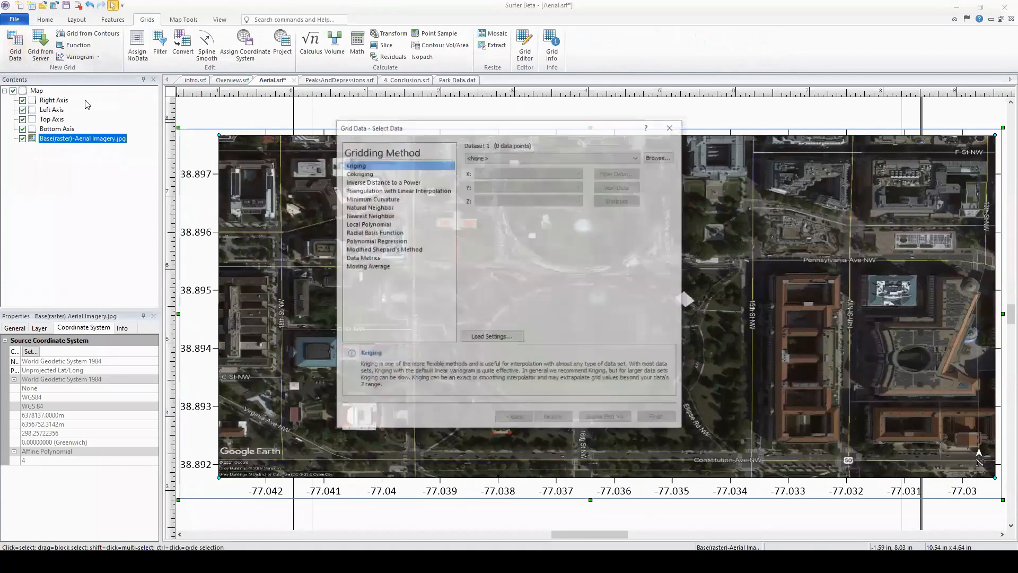
click(660, 156)
click(449, 228)
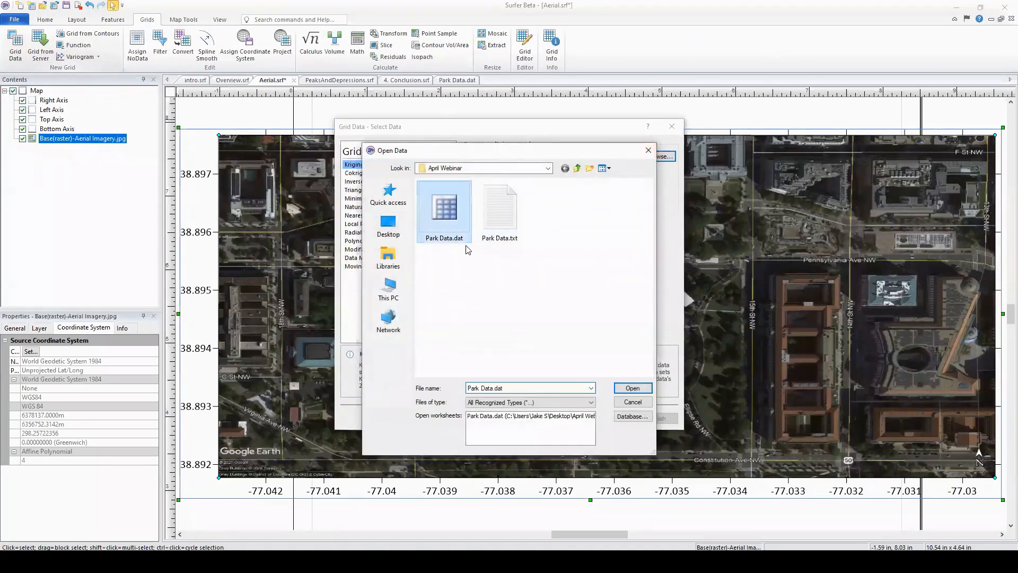
click(632, 389)
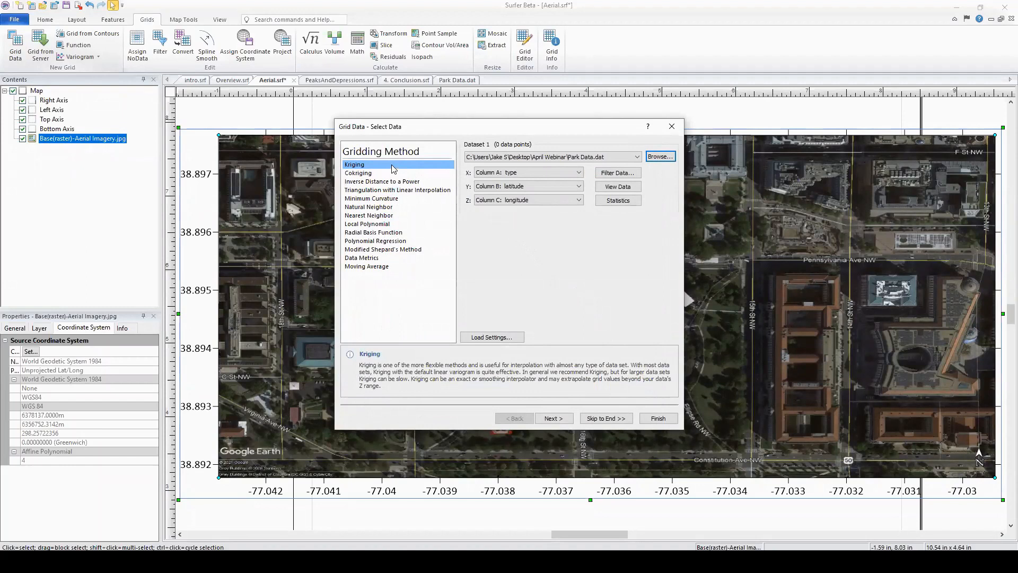
- Assign Column C: longitude as the X data and Column D: altitude as the Z data for gridding
click(532, 173)
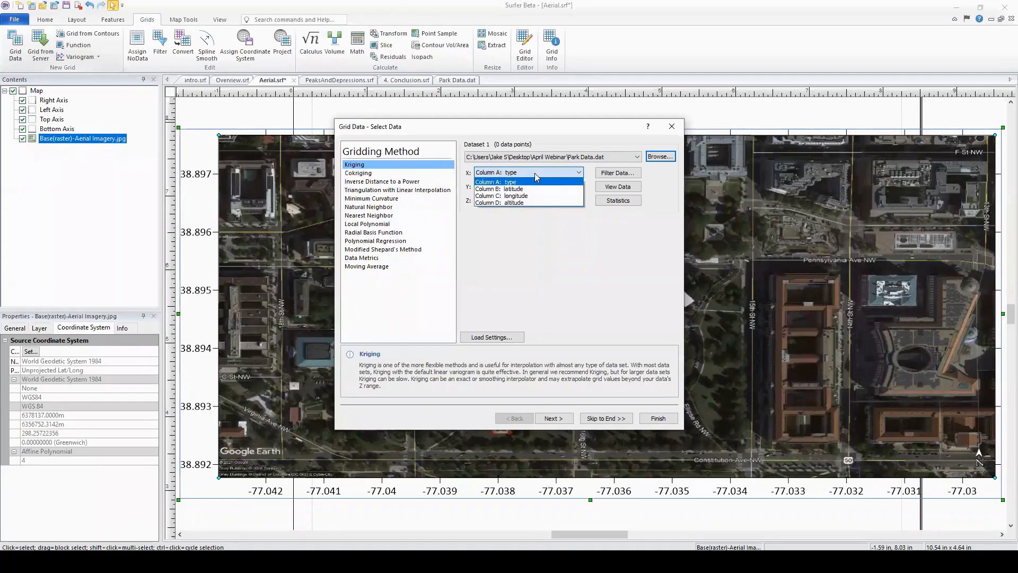
click(538, 196)
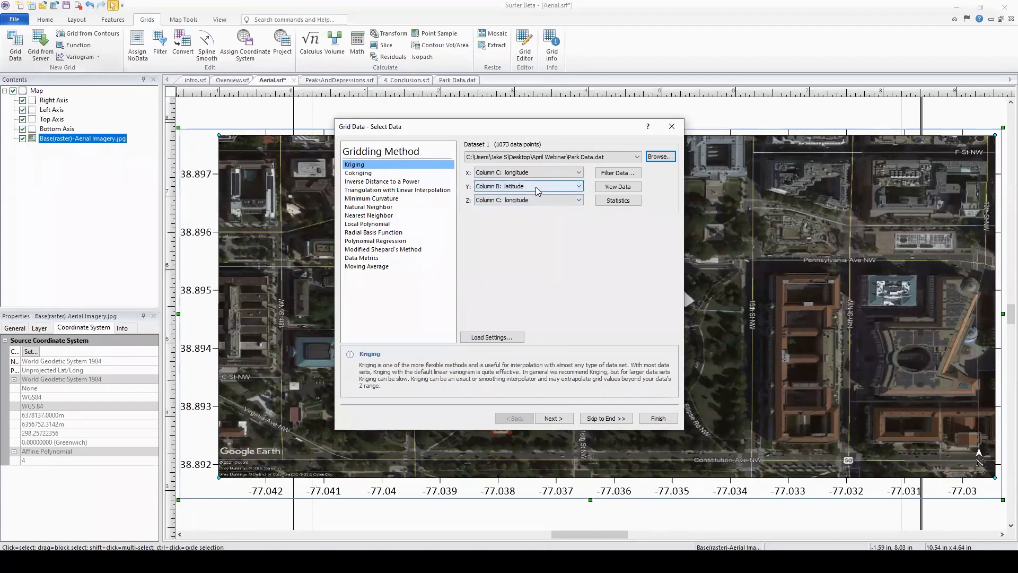
click(524, 200)
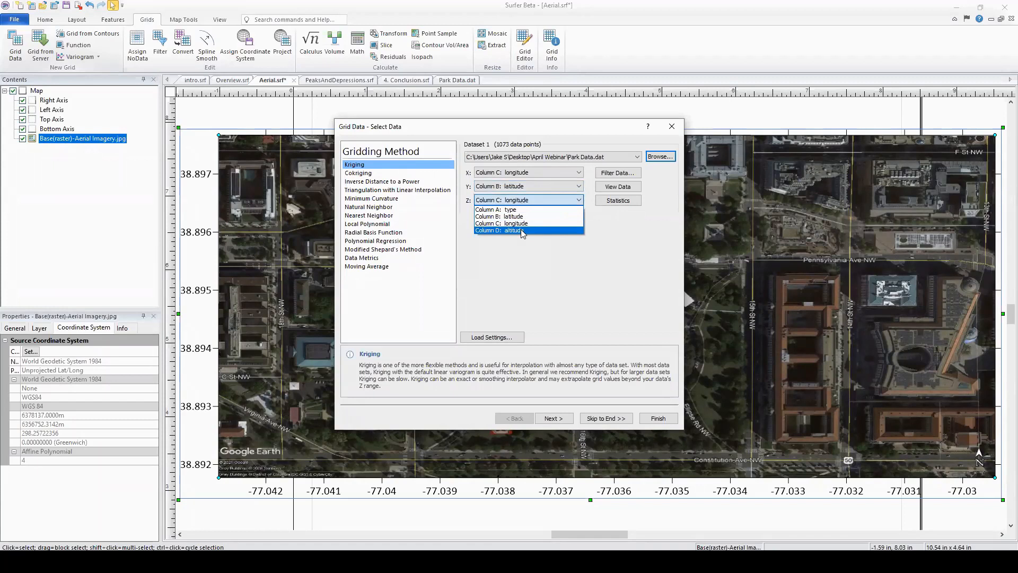
click(523, 231)
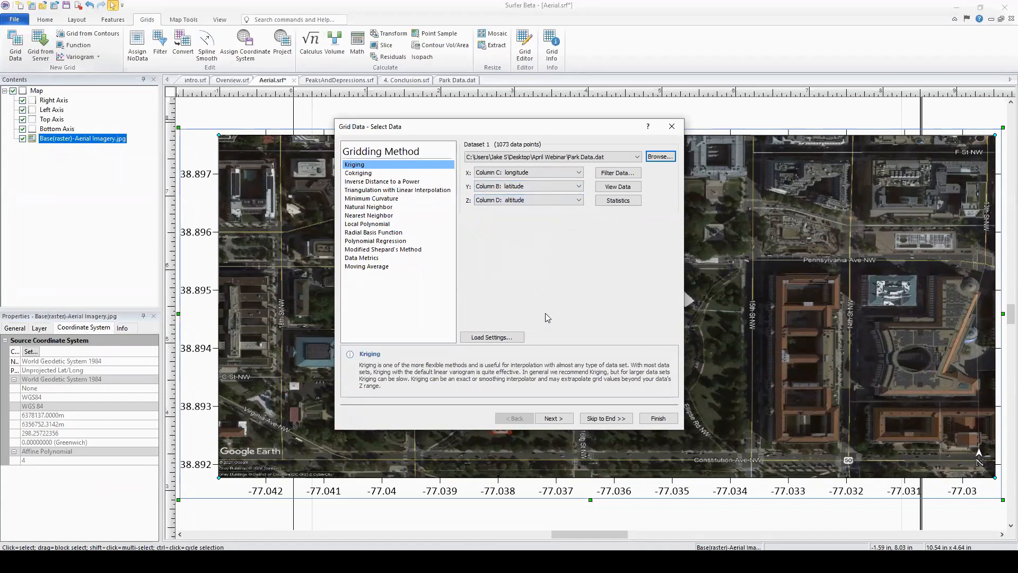
- Skip to the Kriging output settings and create the grid, adding it as a contour layer to the existing Map
click(602, 419)
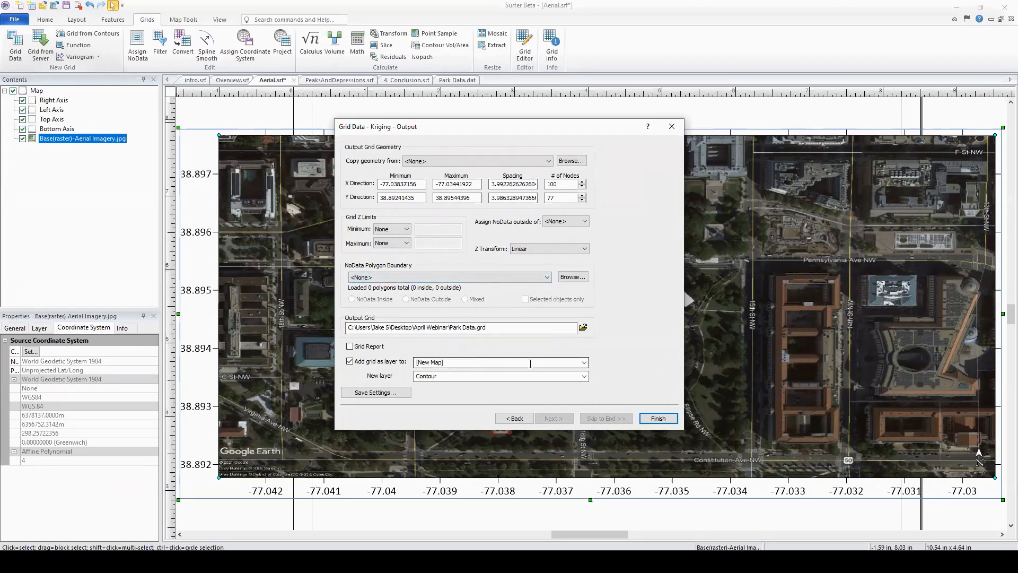
click(556, 362)
click(453, 379)
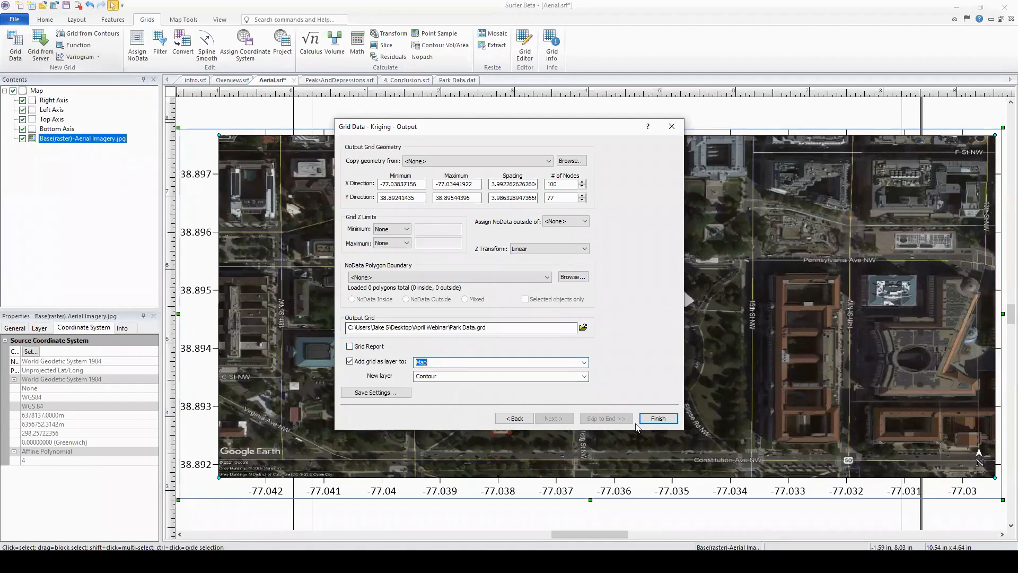
click(648, 419)
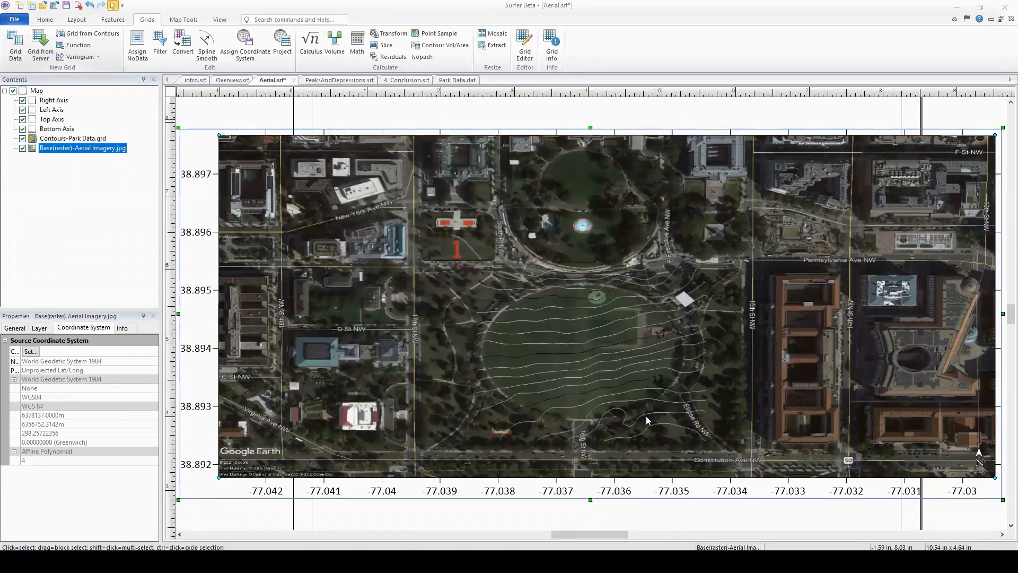
- Add an empty base layer to the Map containing the contours and aerial imagery
click(586, 302)
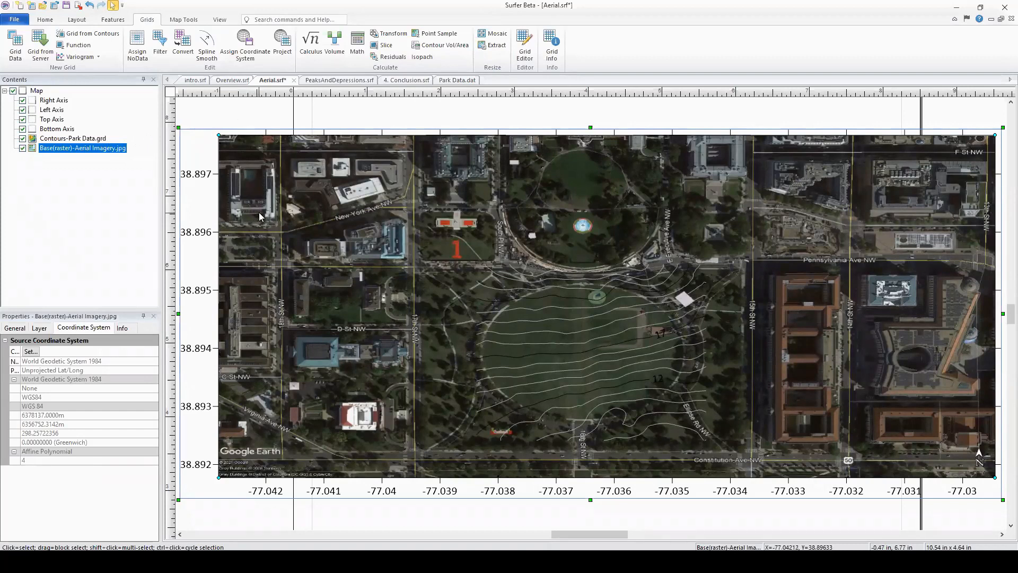
click(36, 91)
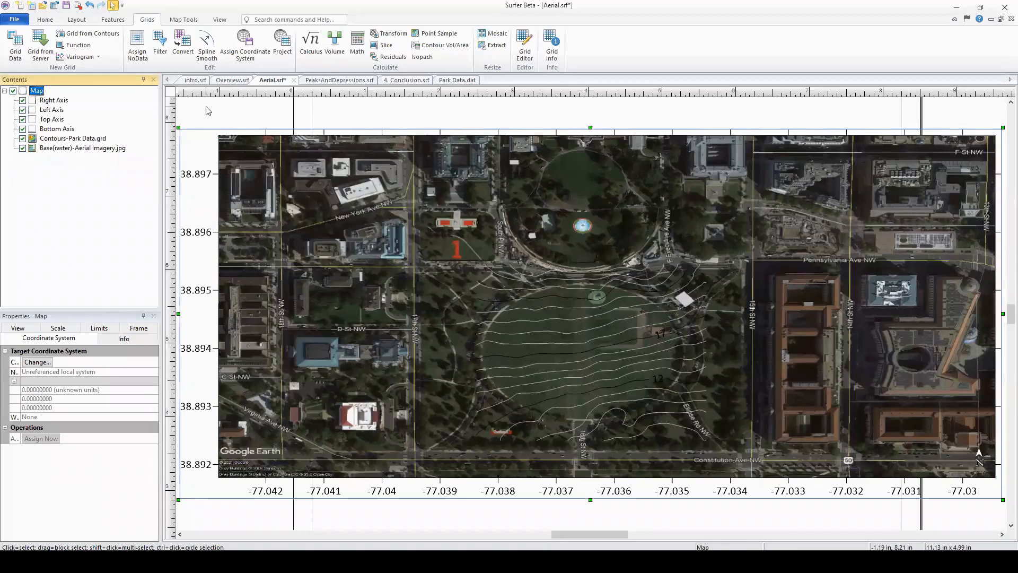
click(45, 19)
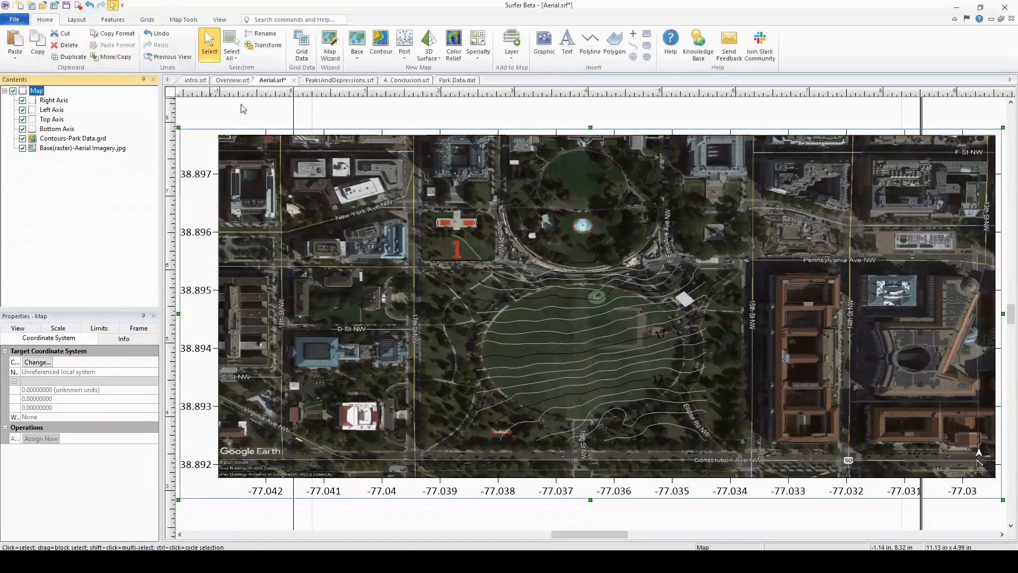
click(510, 58)
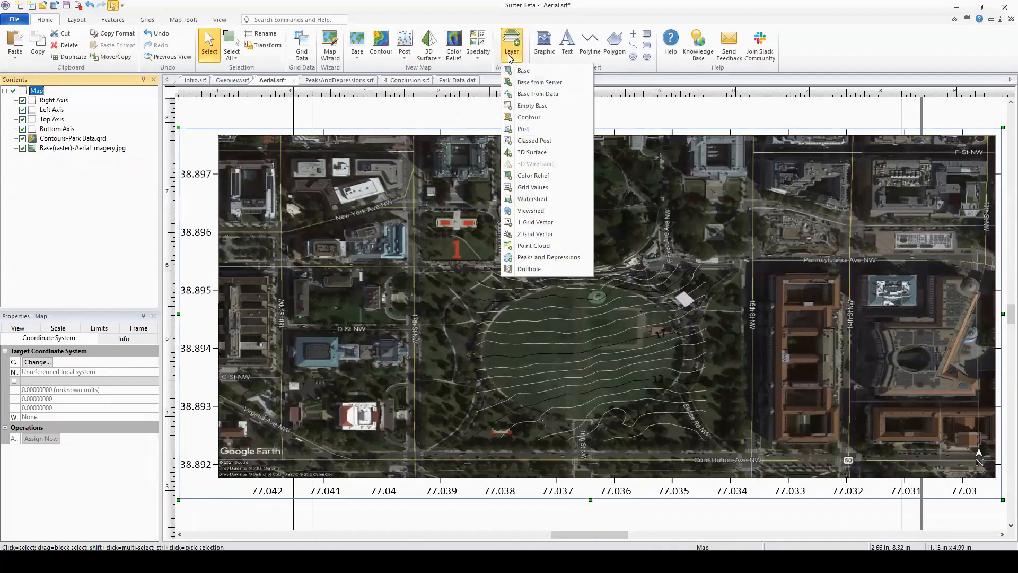
click(540, 108)
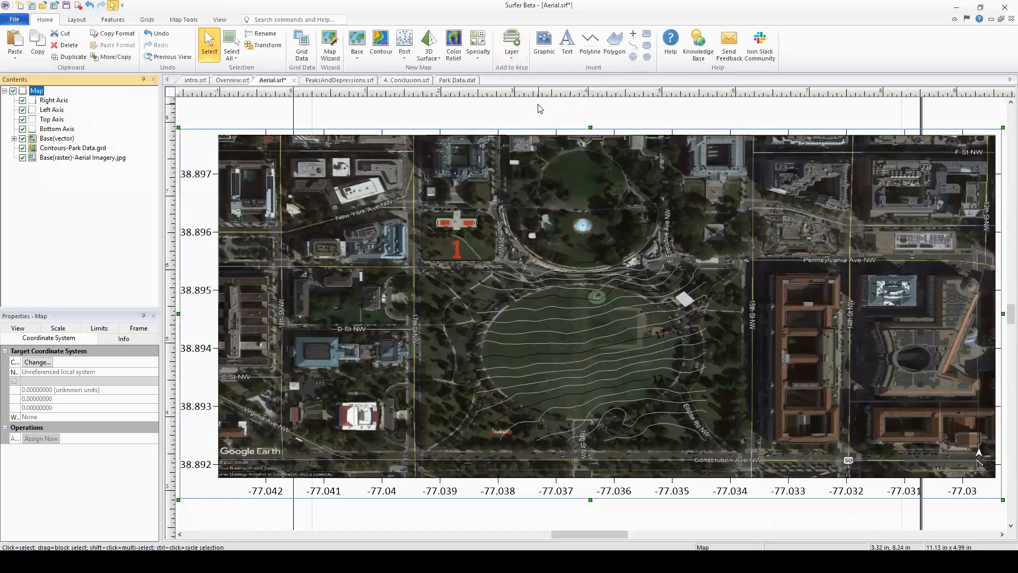
- Draw an ellipse about 2.81 by 1.81 in around the oval park lawn on the Base(vector) layer
click(69, 139)
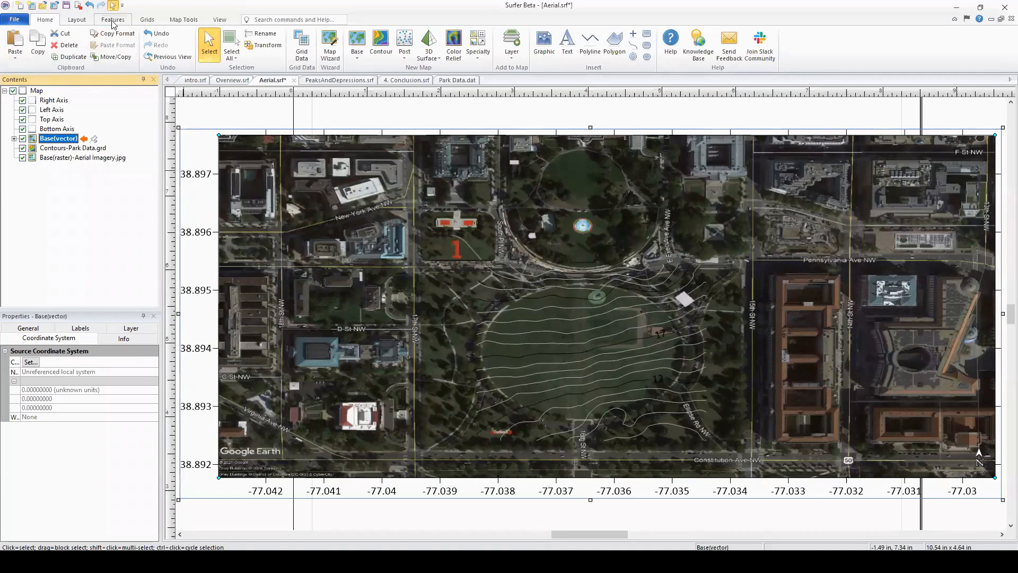
click(113, 20)
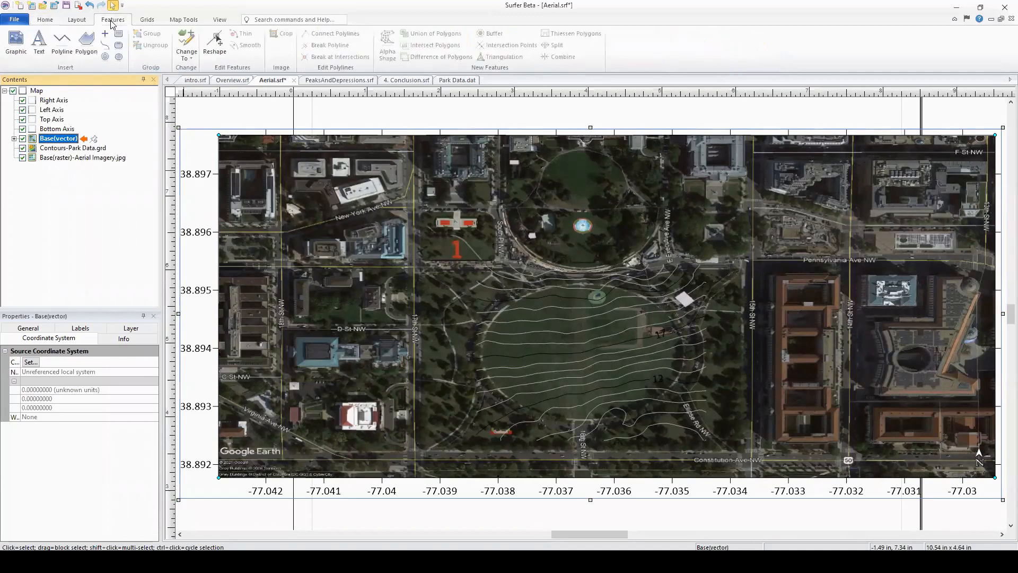
click(120, 57)
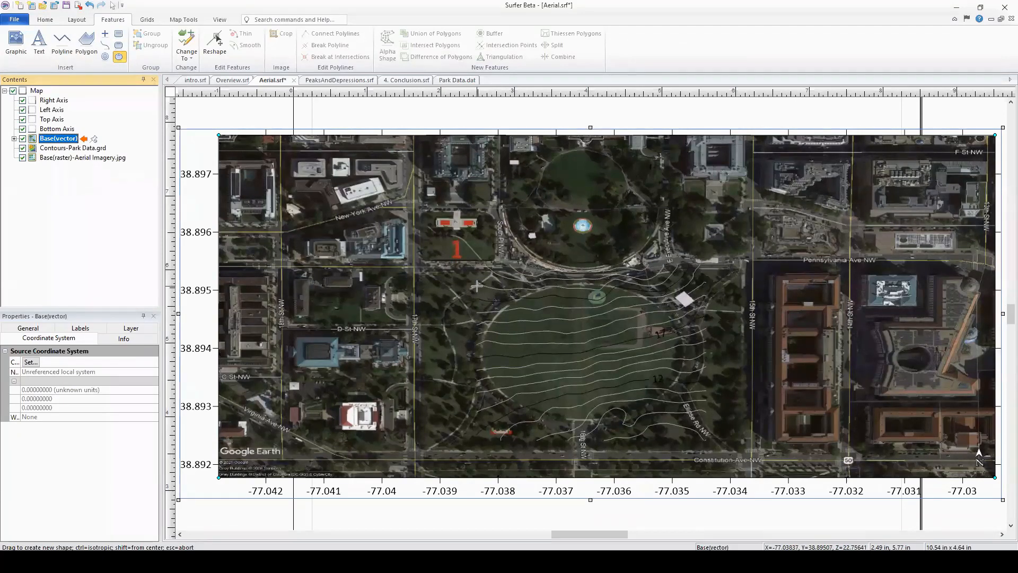
drag(477, 287, 684, 419)
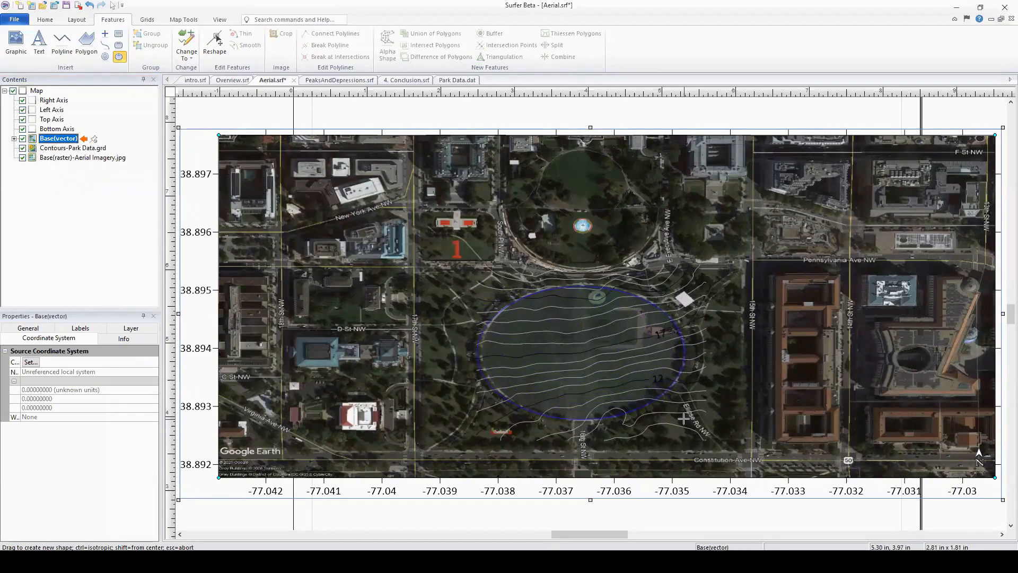
drag(685, 418, 684, 419)
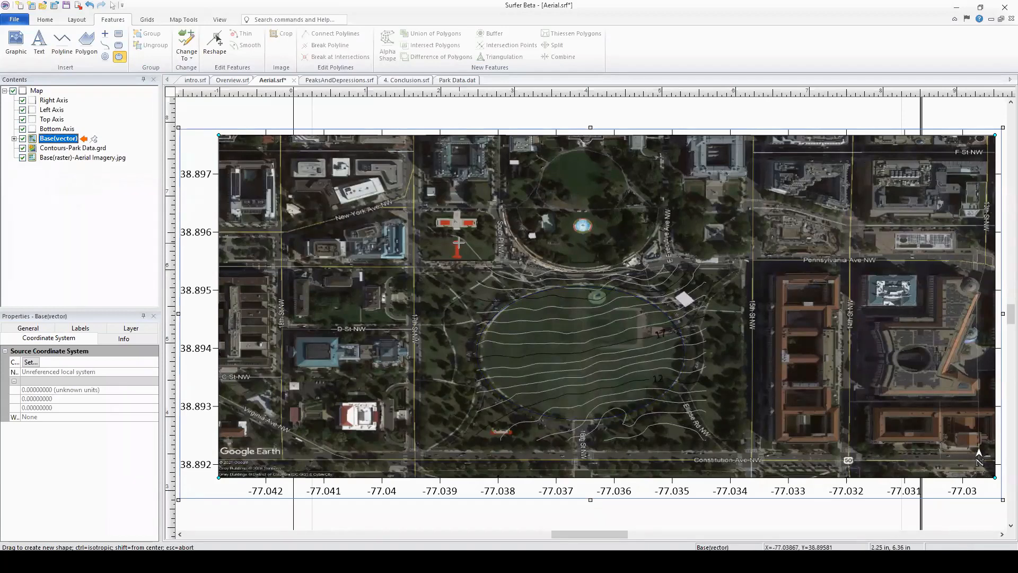
key(Escape)
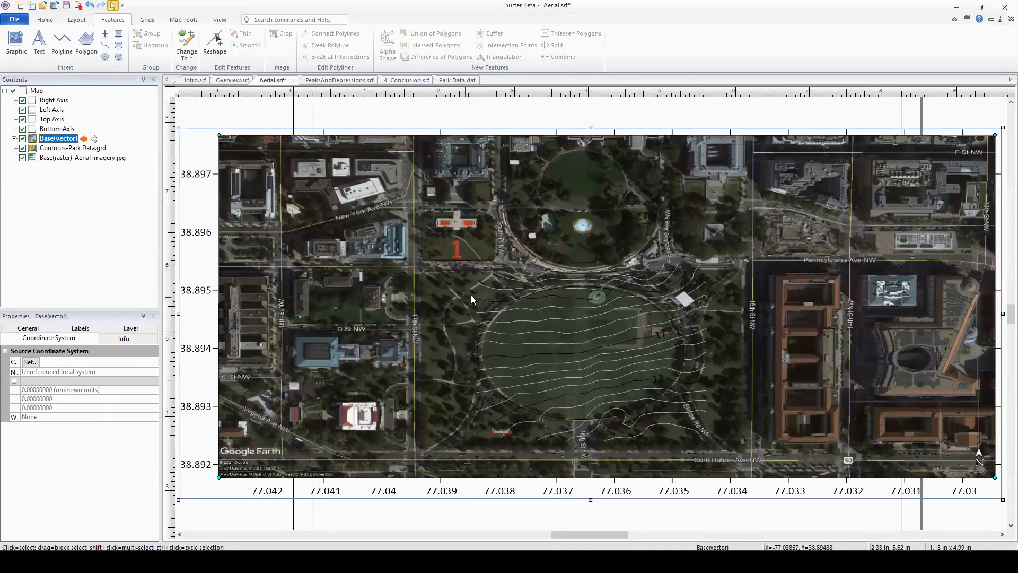
- Set up Assign NoData on Contours-Park Data.grd with Base(vector) as the polygon boundary and NoData assigned outside it
click(155, 21)
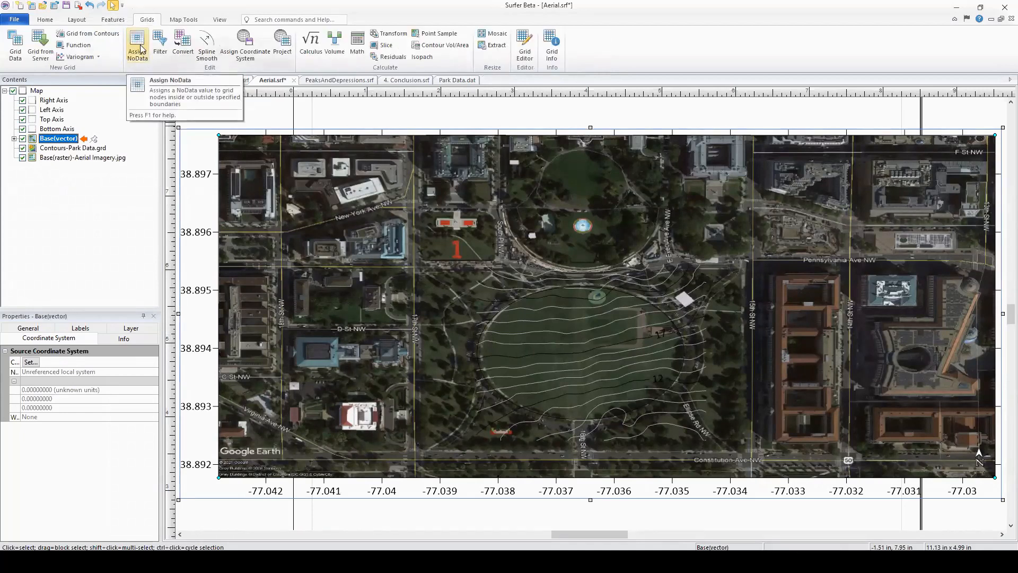
click(139, 48)
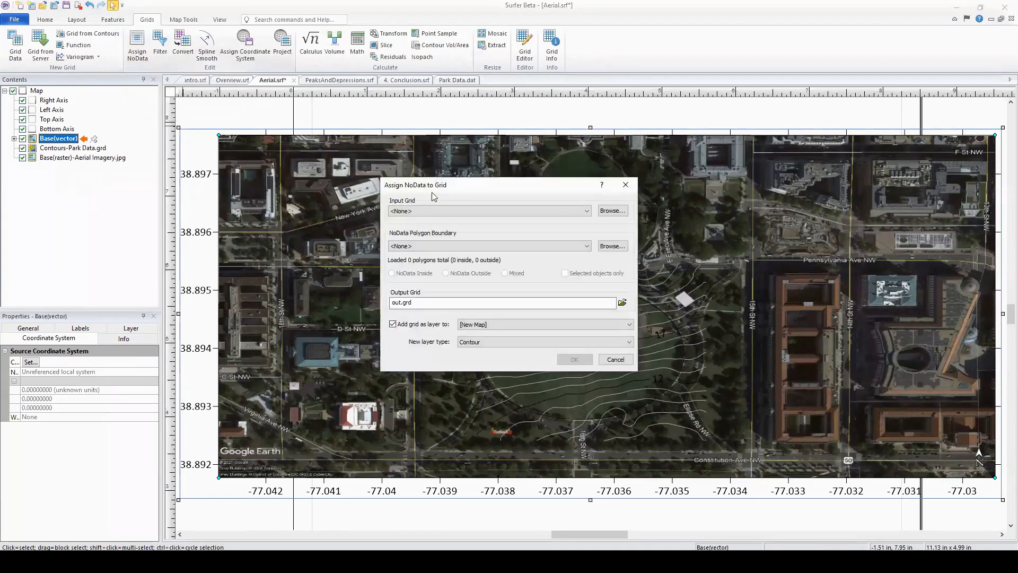
click(555, 212)
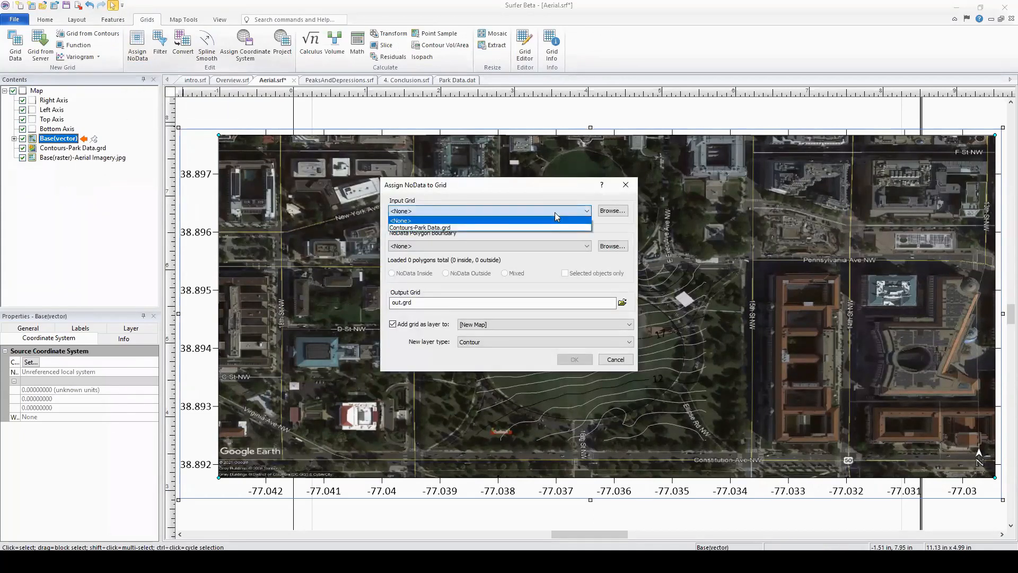
click(478, 227)
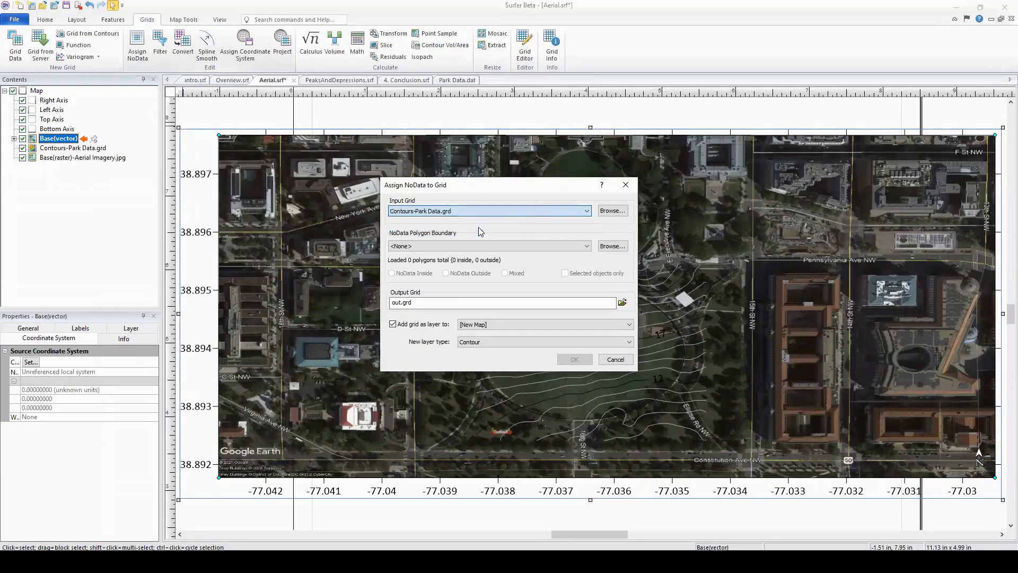
click(566, 245)
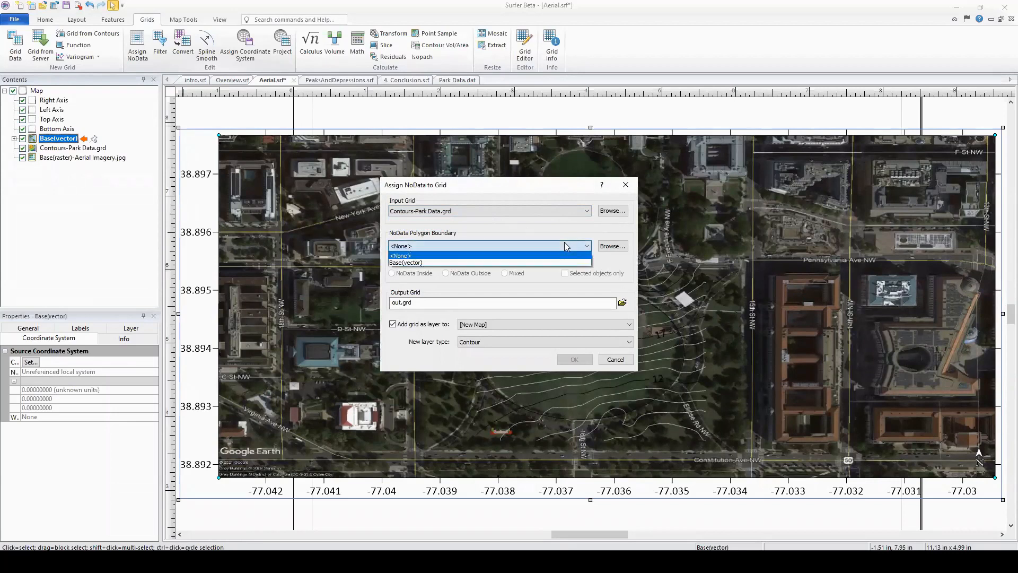
click(495, 263)
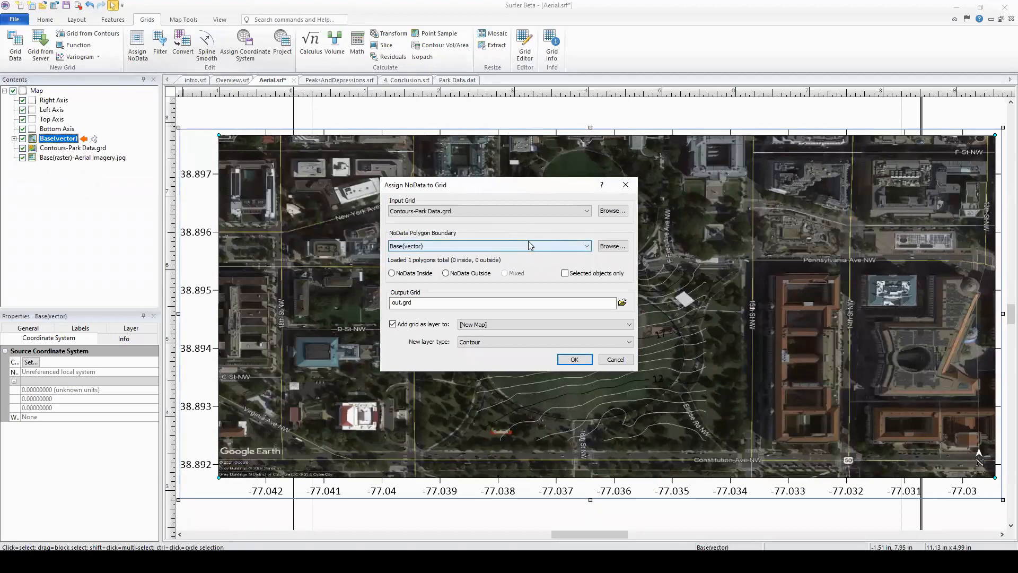
click(446, 274)
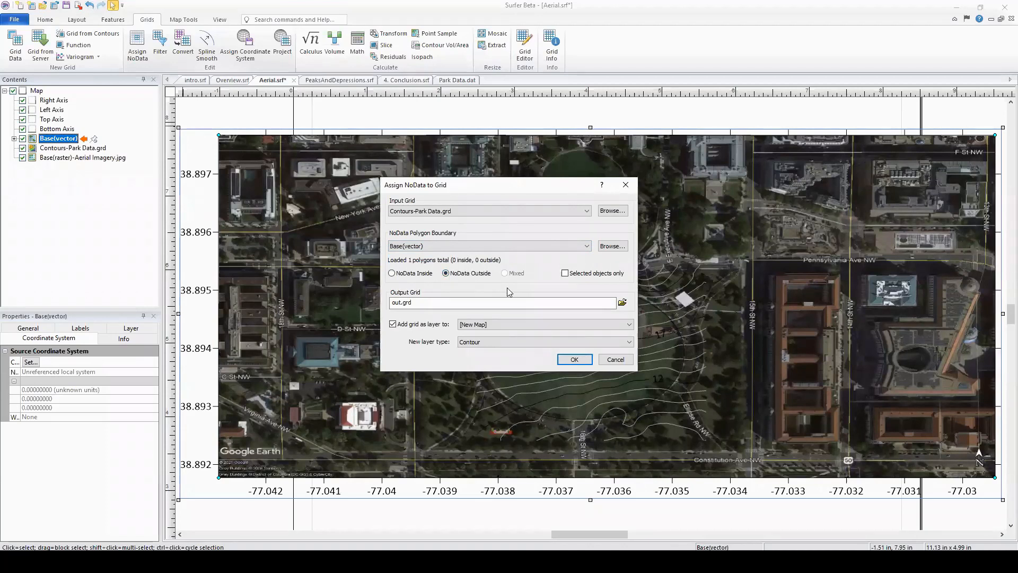
- Name the output grid Contours Park Boundary.grd and create it as a contour layer in the existing Map
drag(402, 303, 385, 304)
text(Contours Park Boundary)
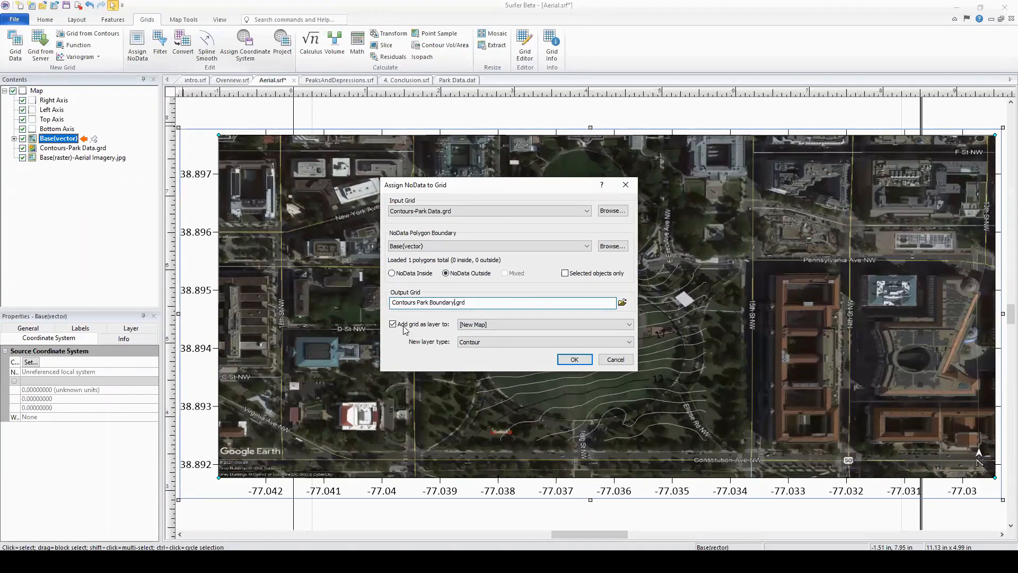
click(506, 323)
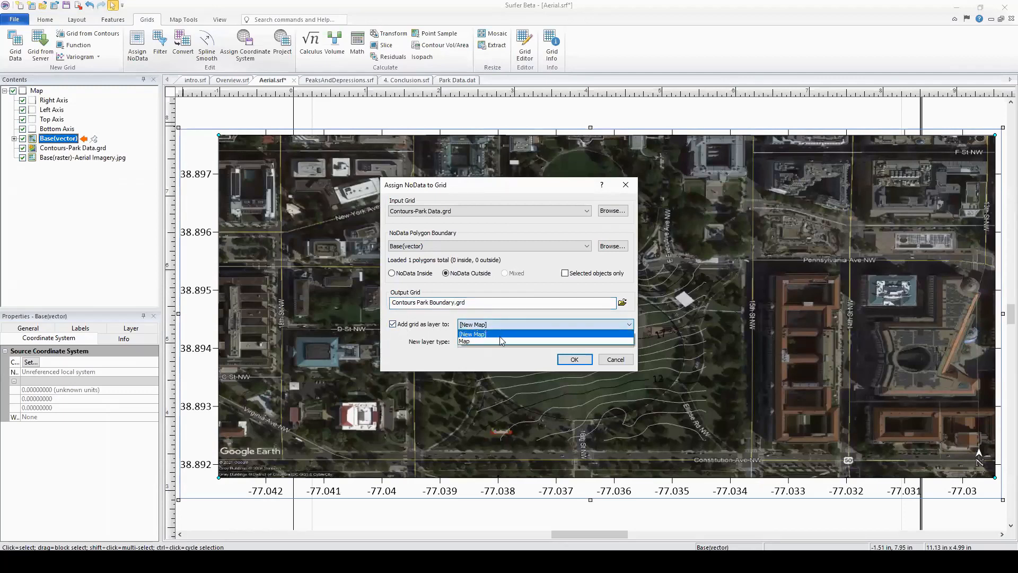
click(492, 343)
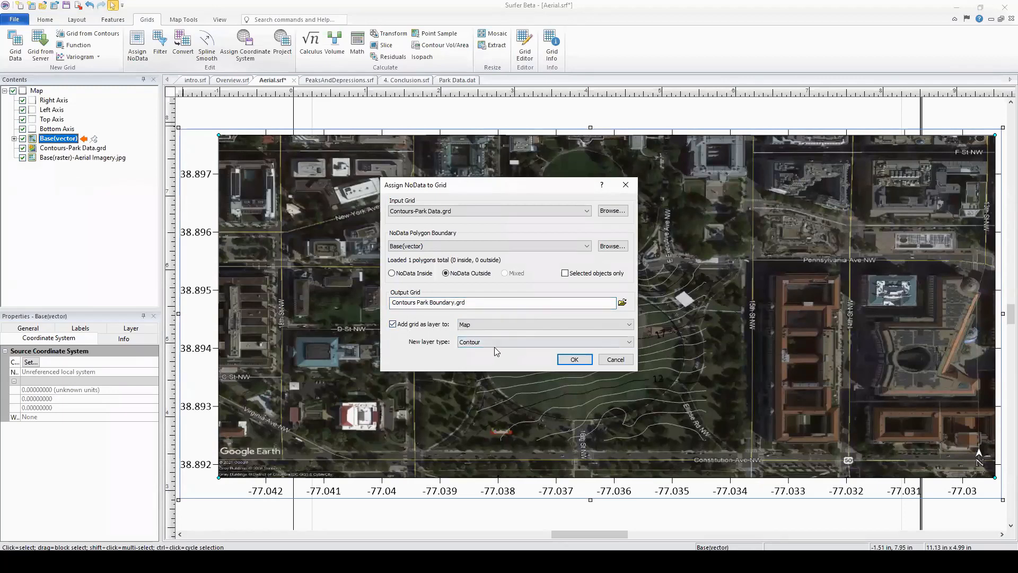
click(576, 359)
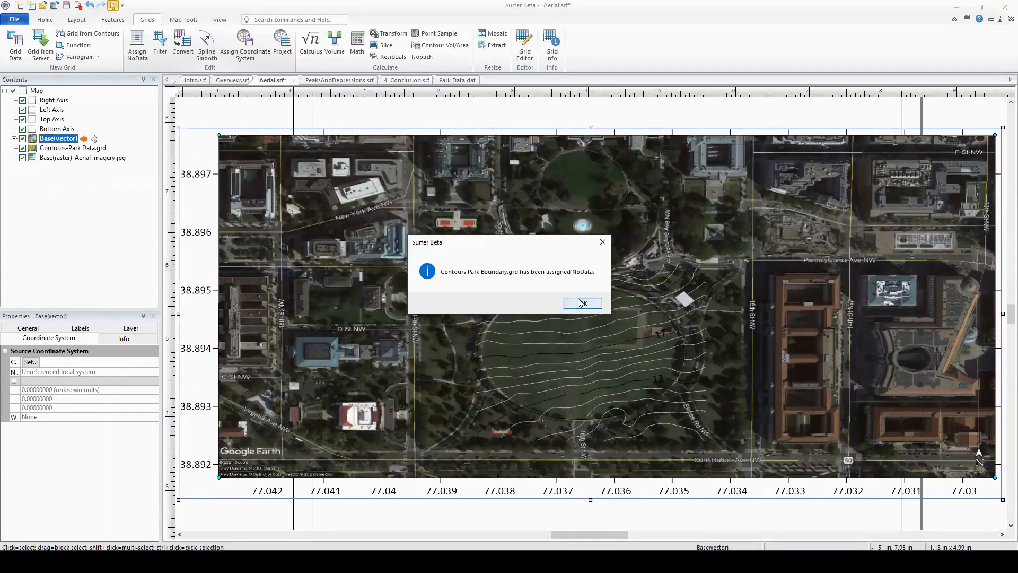
click(581, 303)
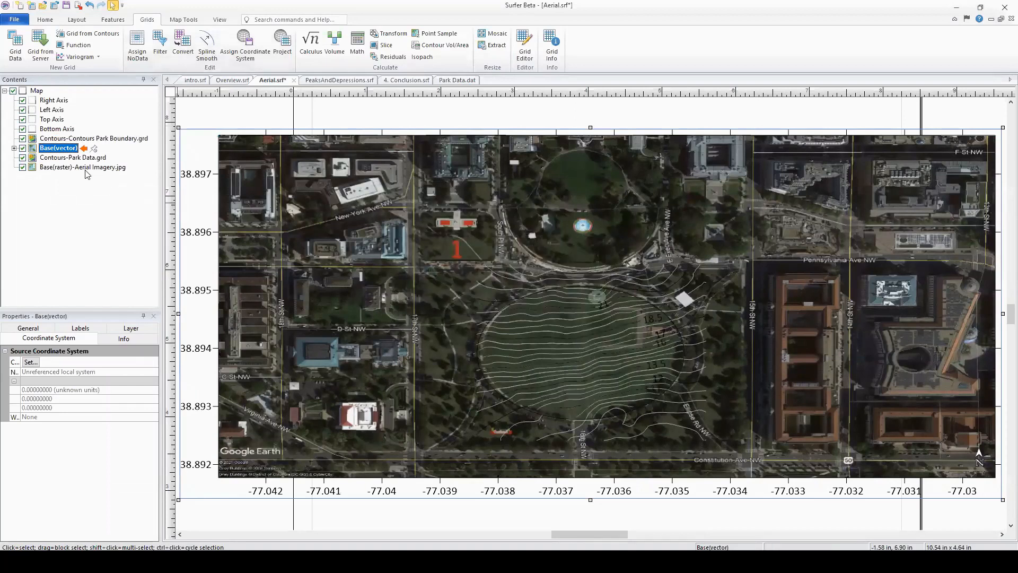
- Hide the ellipse in the Base(vector) layer and the original Contours-Park Data.grd contour layer
click(14, 149)
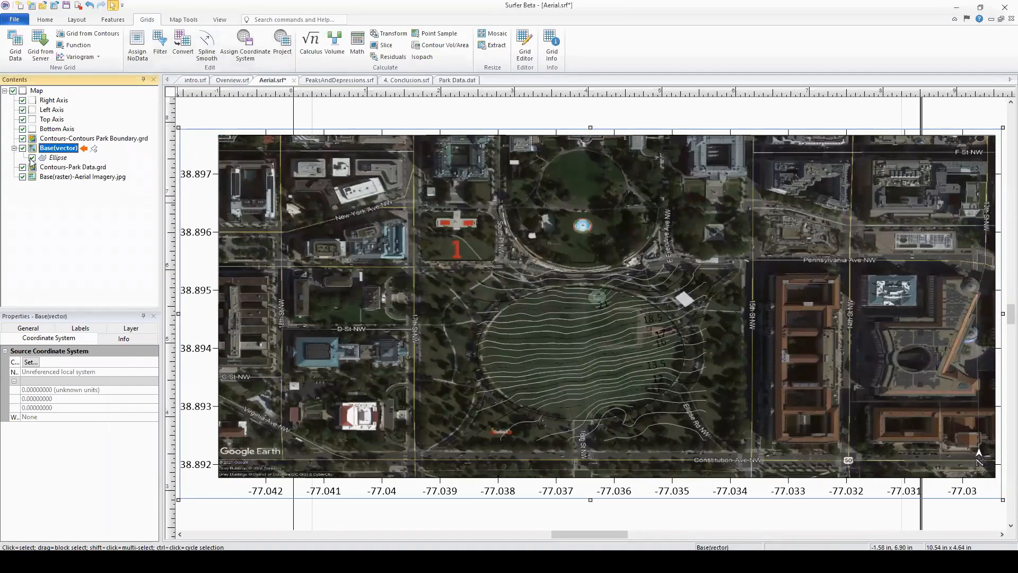
click(32, 158)
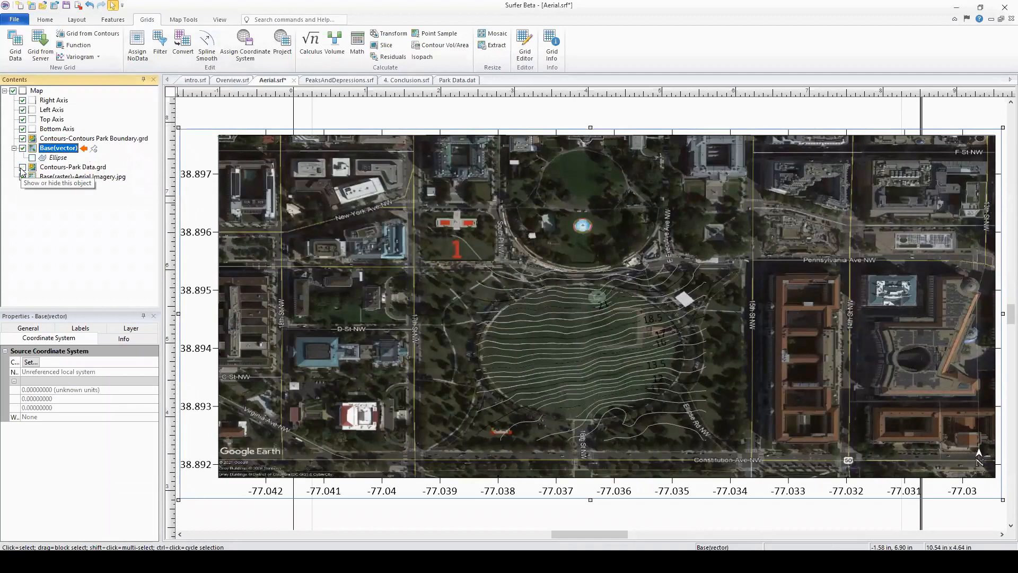
click(22, 168)
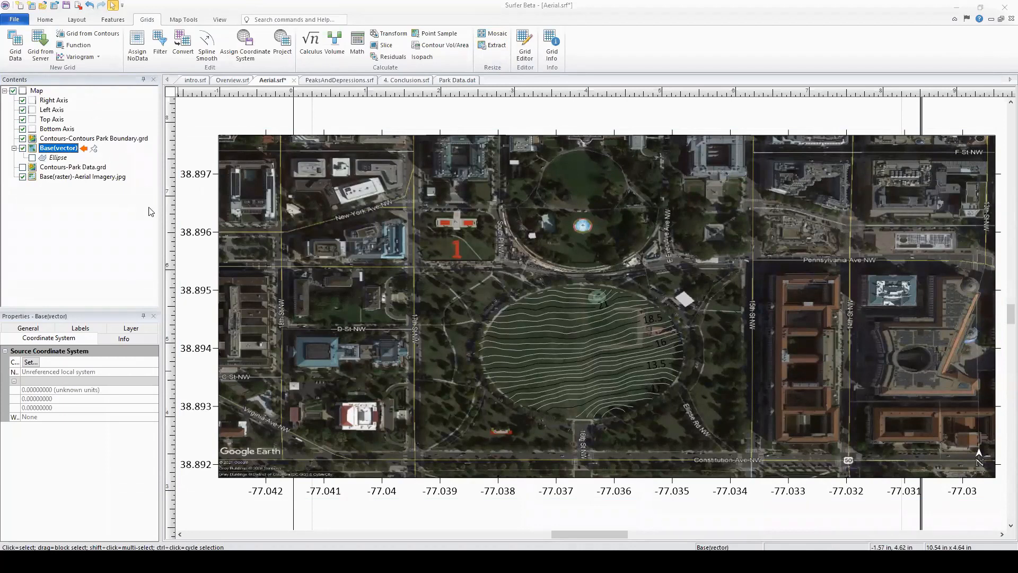
- Check the Map's target coordinate system, and switch to Google Earth Pro to examine its Show Lat/Long coordinate options
click(39, 91)
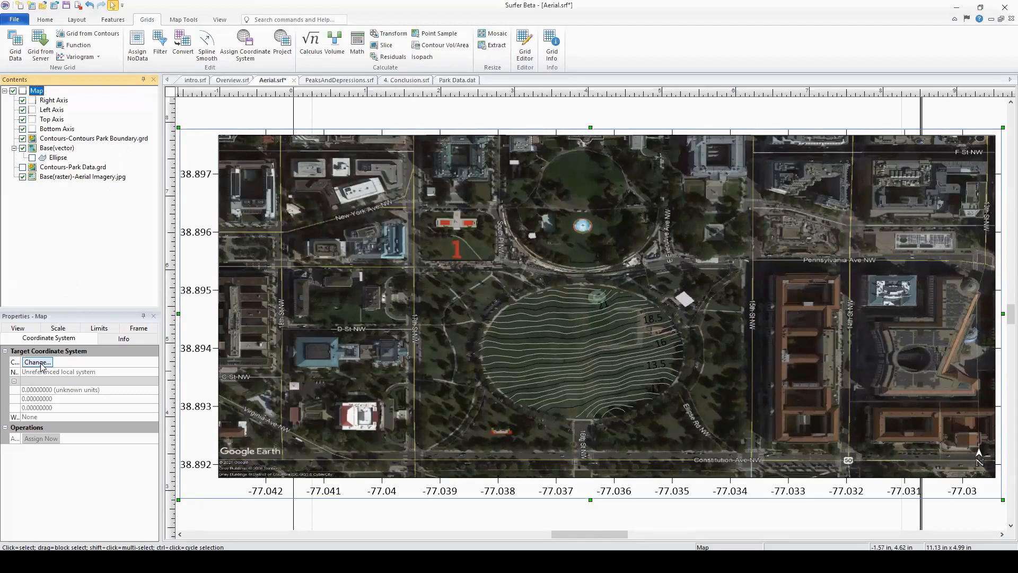
mouse_move(194, 562)
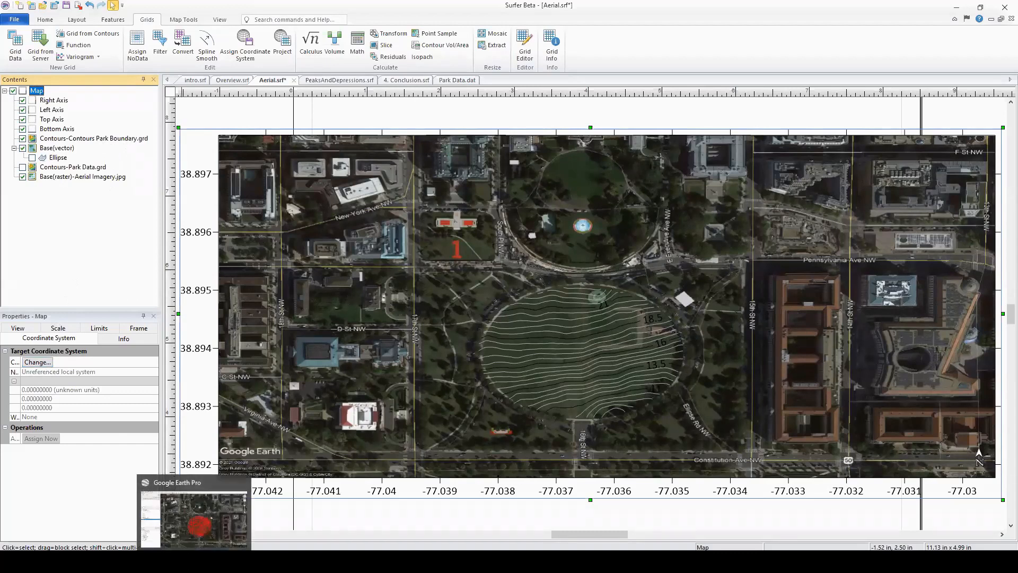
click(217, 543)
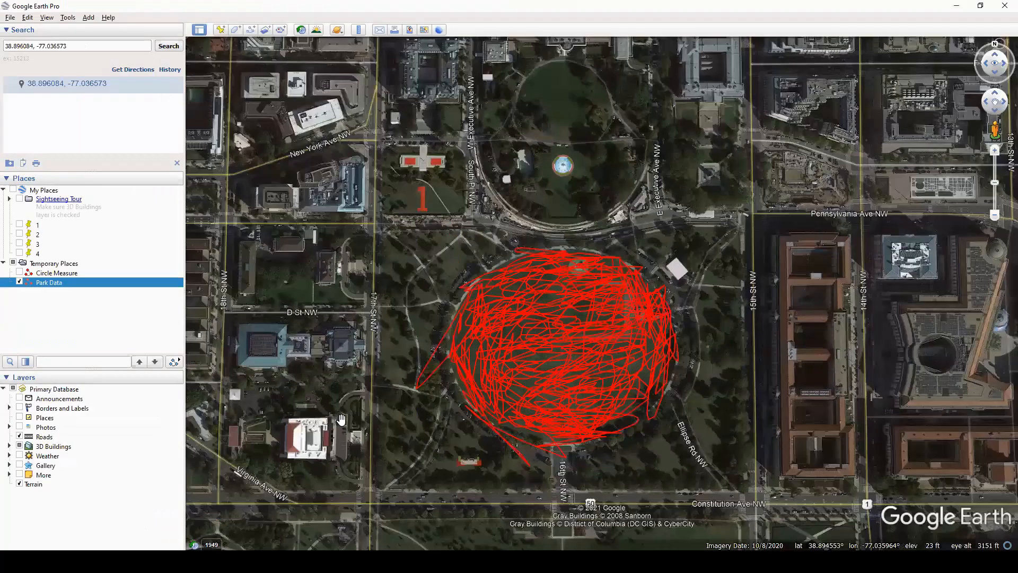
click(68, 18)
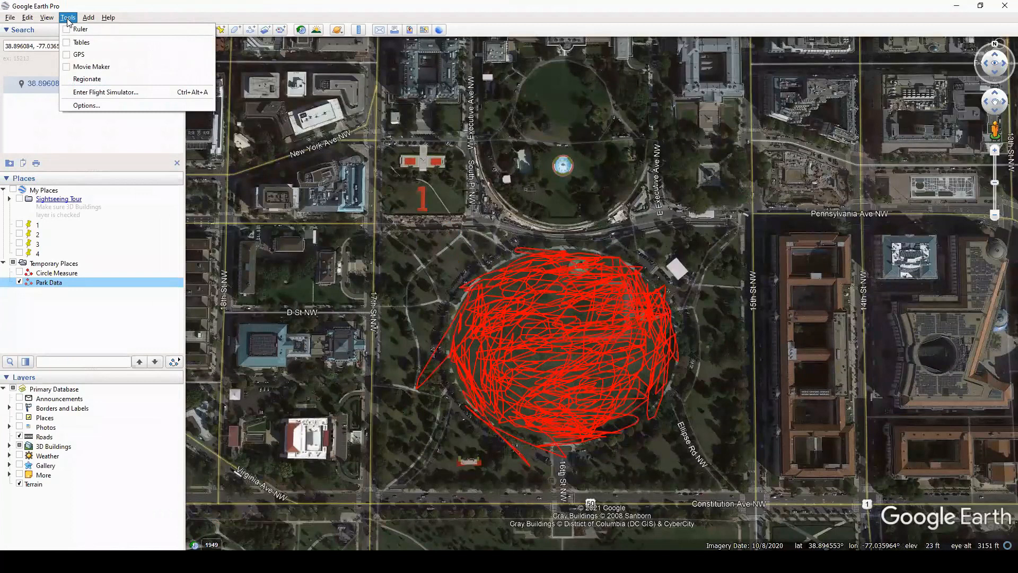
click(91, 104)
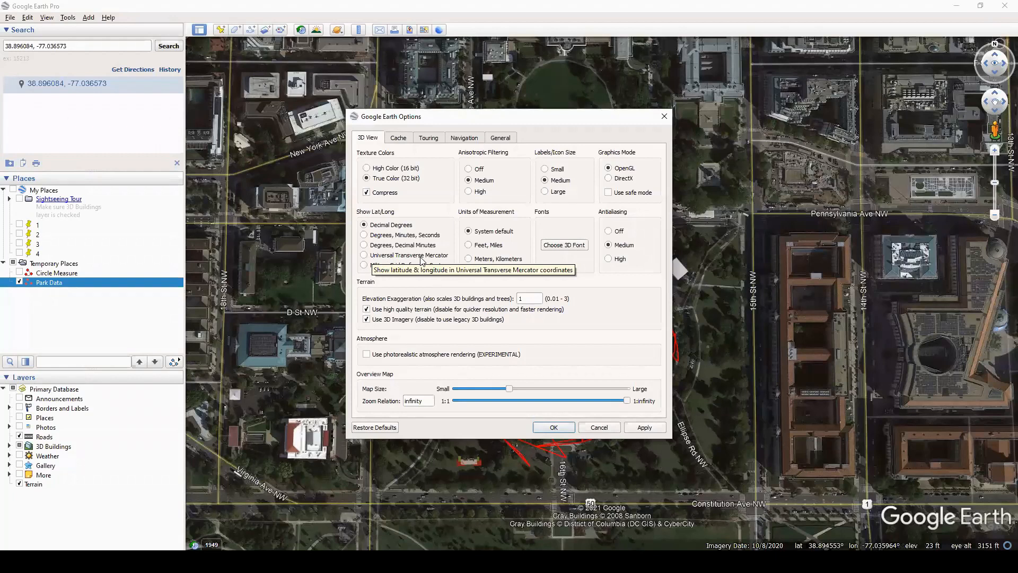
click(593, 428)
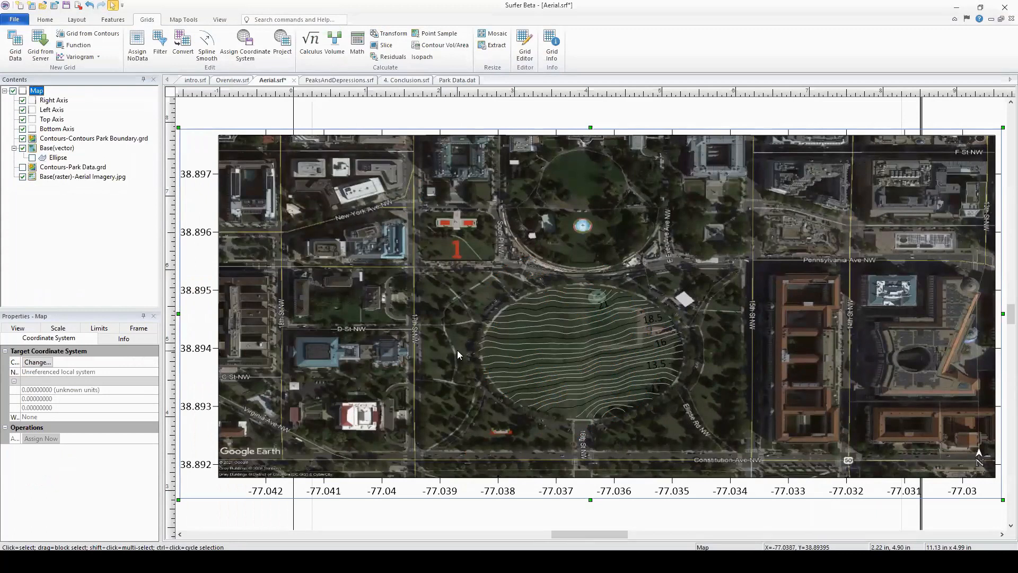
- In PeaksAndDepressions.srf, hide all four map axes and the Color Relief layer
click(341, 81)
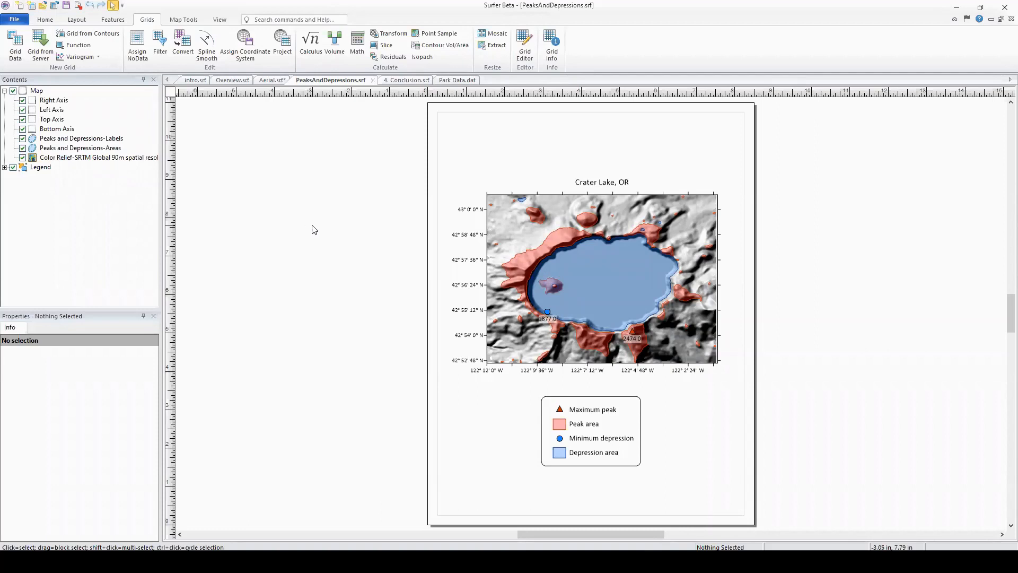
click(22, 100)
click(22, 110)
click(23, 119)
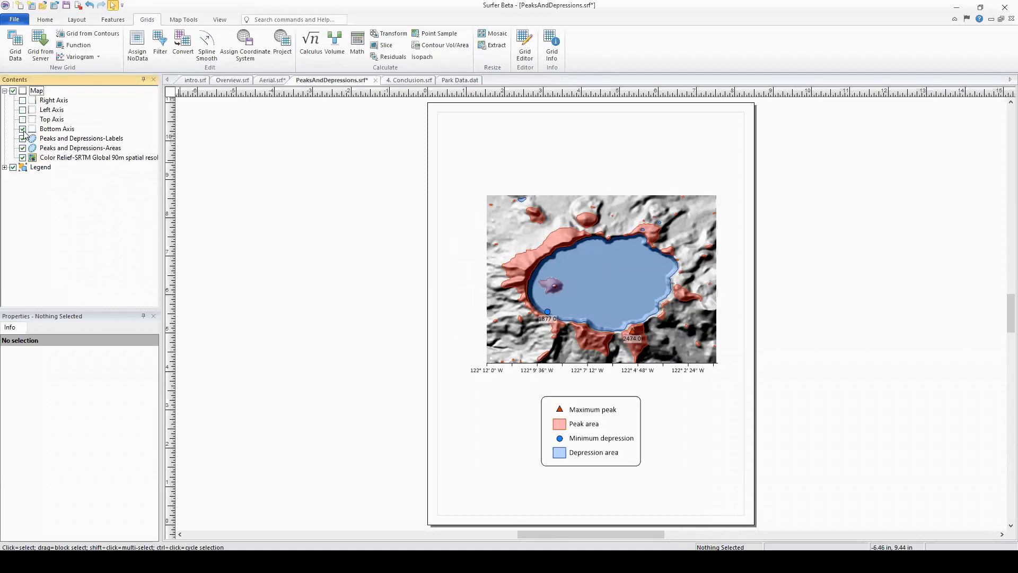
click(23, 129)
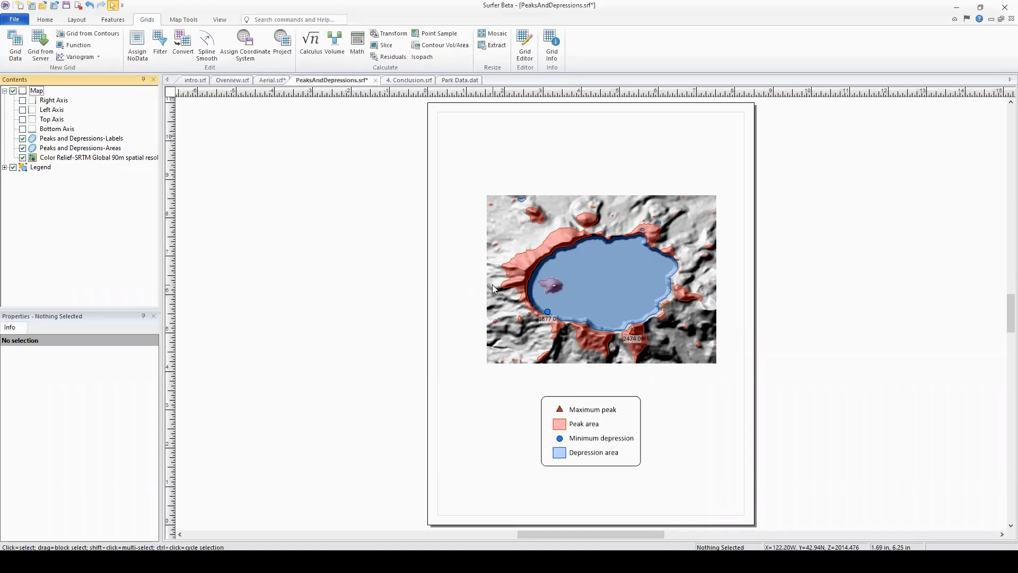
click(23, 158)
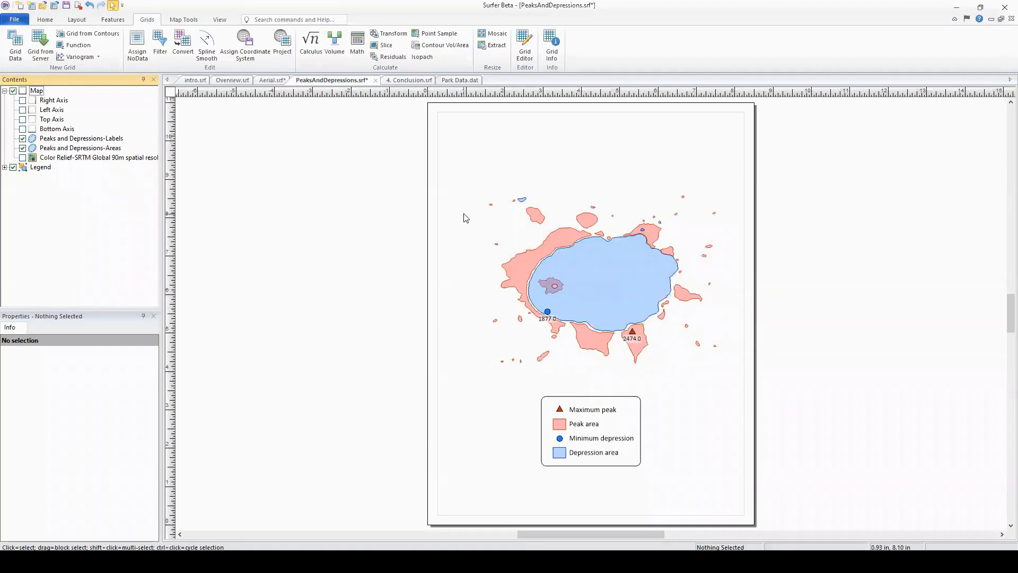
- Export the Crater Lake map to the April Webinar folder as Crater Lake PD in Google Earth KML format
click(20, 21)
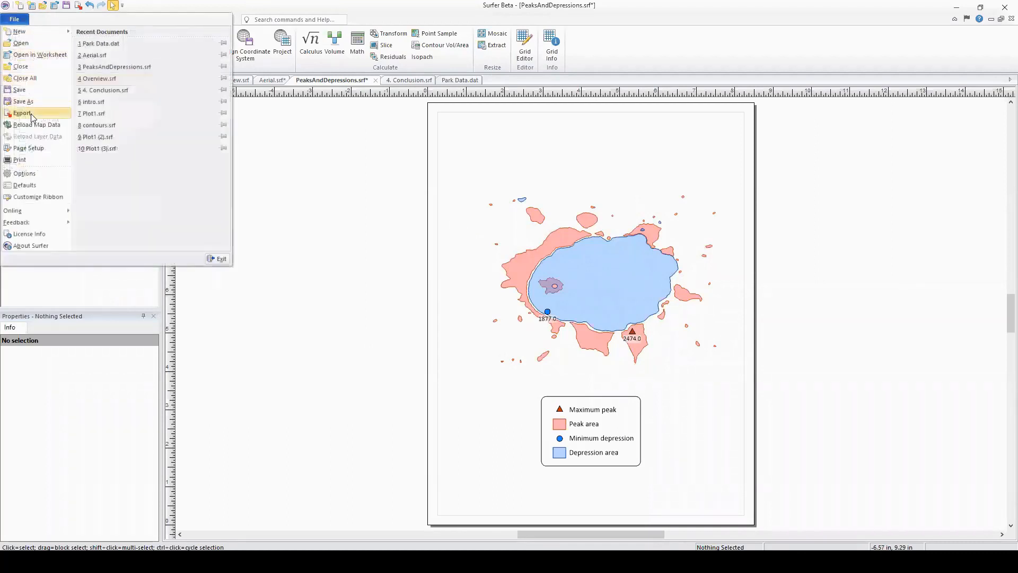
click(30, 113)
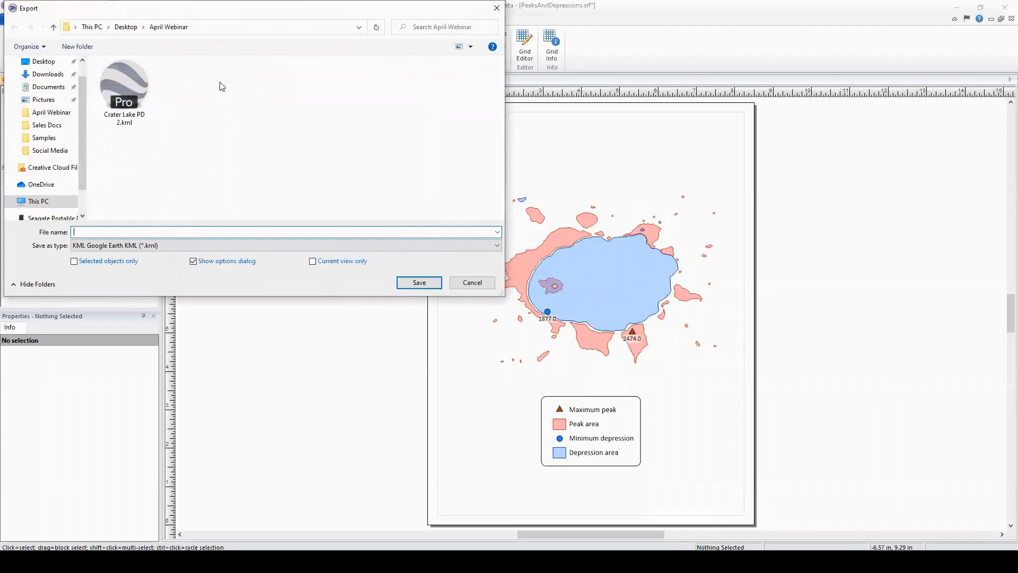
text(Crater Lake PD)
click(227, 171)
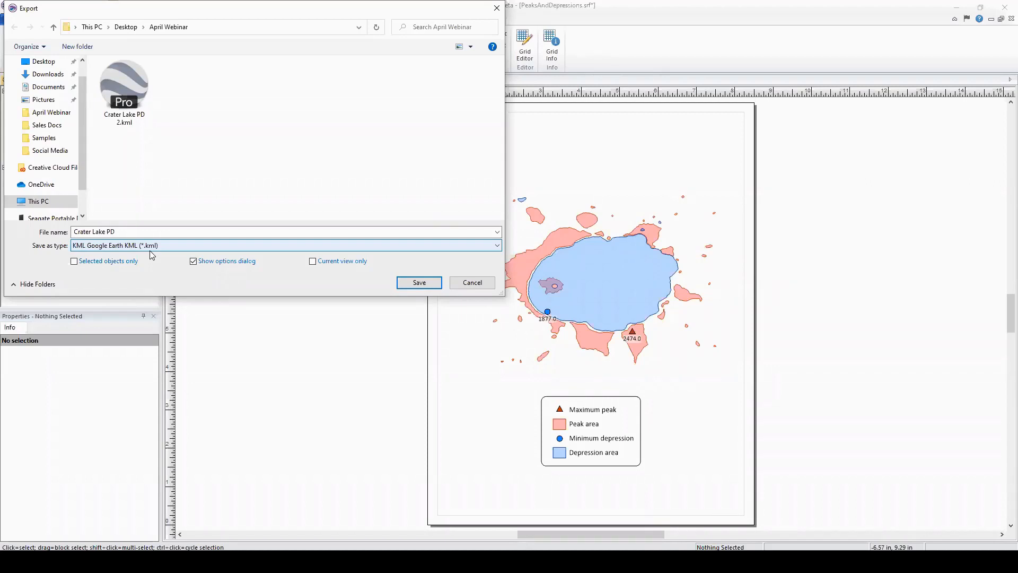
click(409, 285)
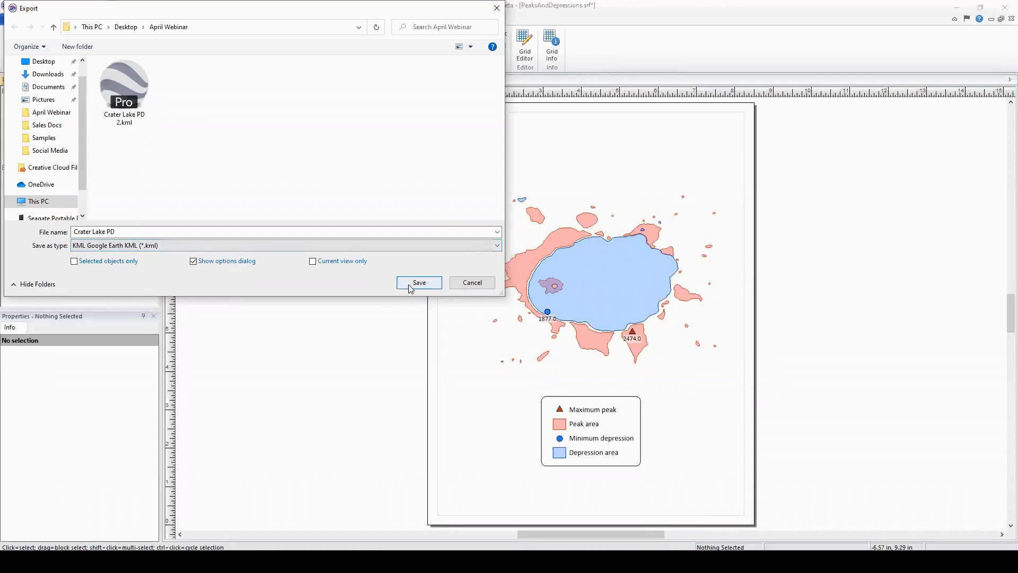
click(410, 287)
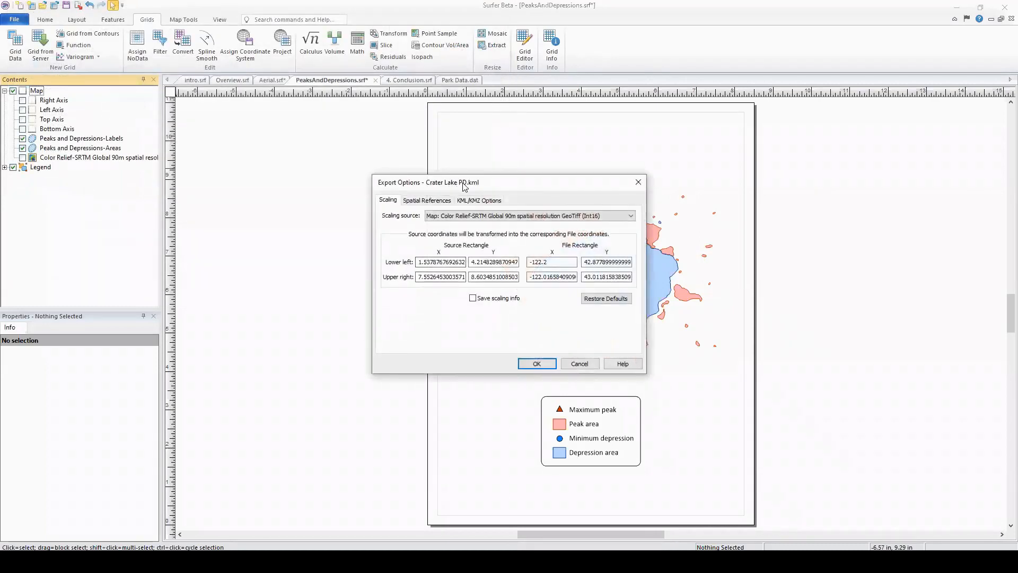
- Set the KML export's scaling source to Map: Color Relief-SRTM Global 90m spatial resolution GeoTiff (Int16) and review the spatial reference options
drag(465, 186, 839, 149)
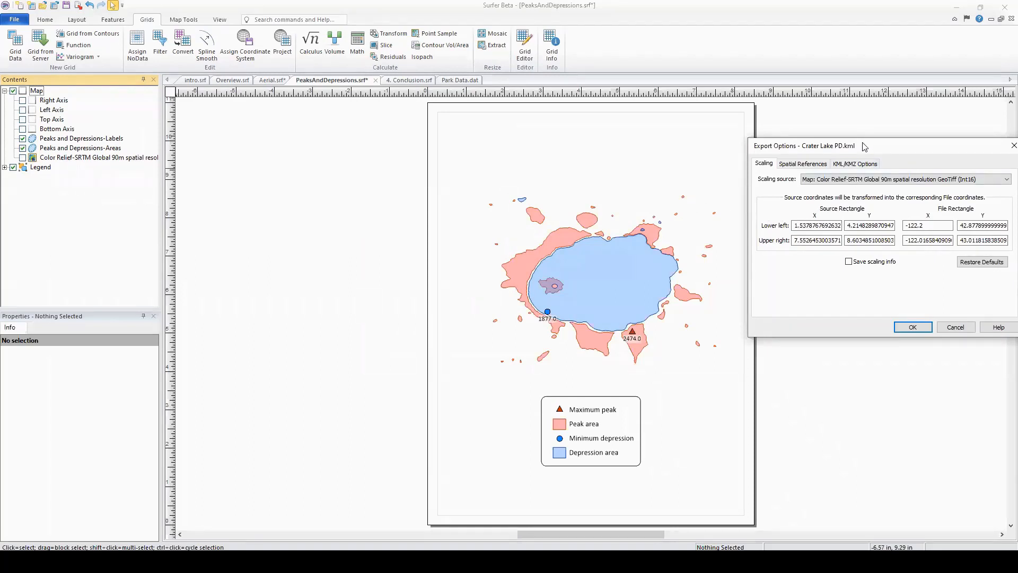
drag(867, 148, 853, 143)
click(898, 178)
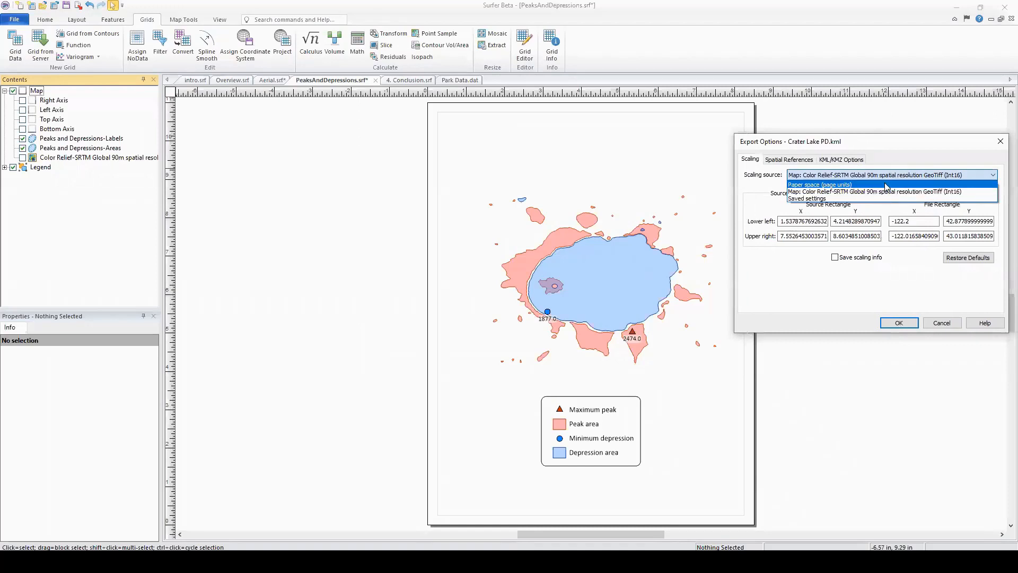
click(913, 192)
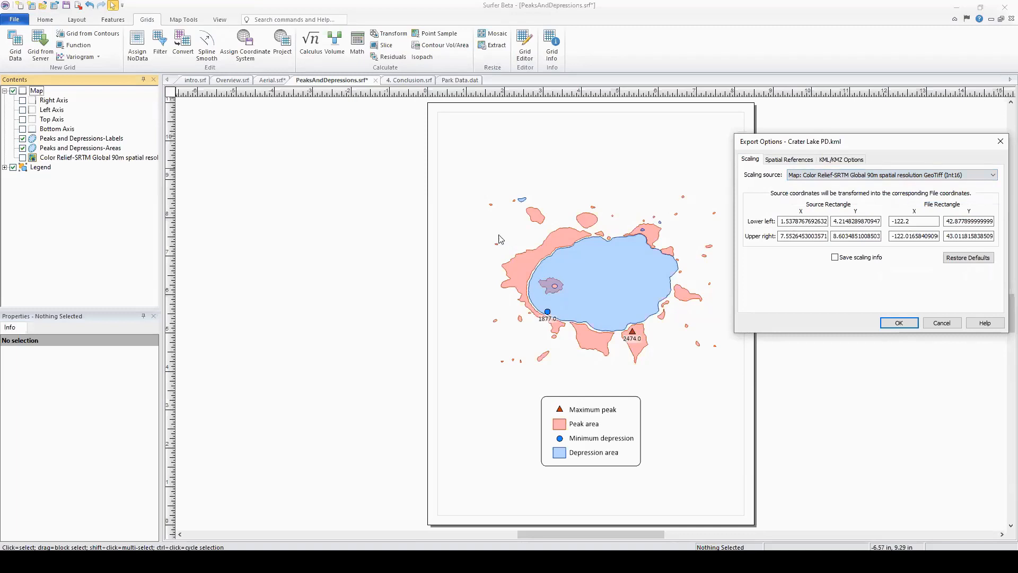
click(800, 159)
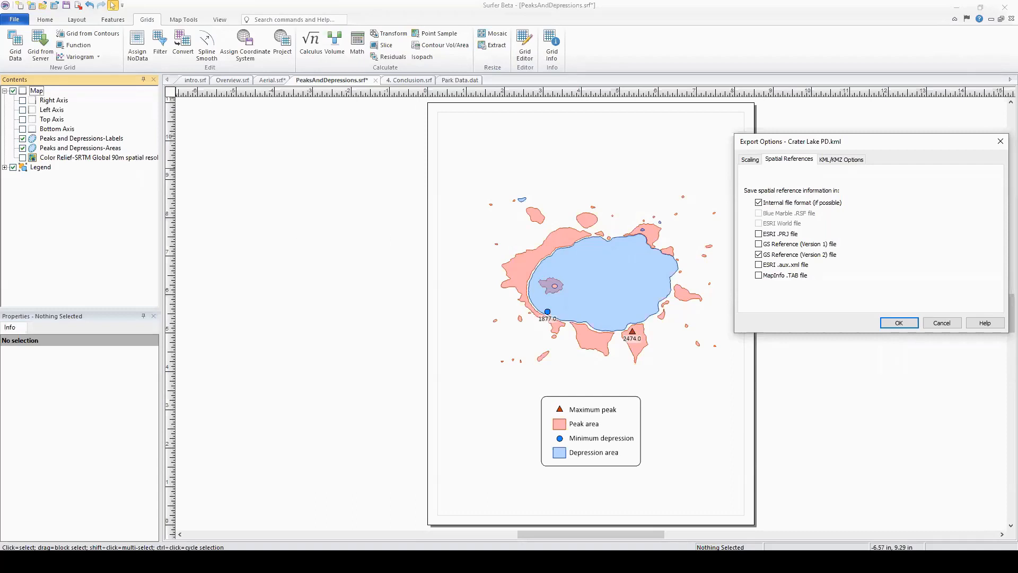
- Export the KML with text as labels, markers as GIF icon pictographs, and polygons and polylines using application transparency
click(848, 161)
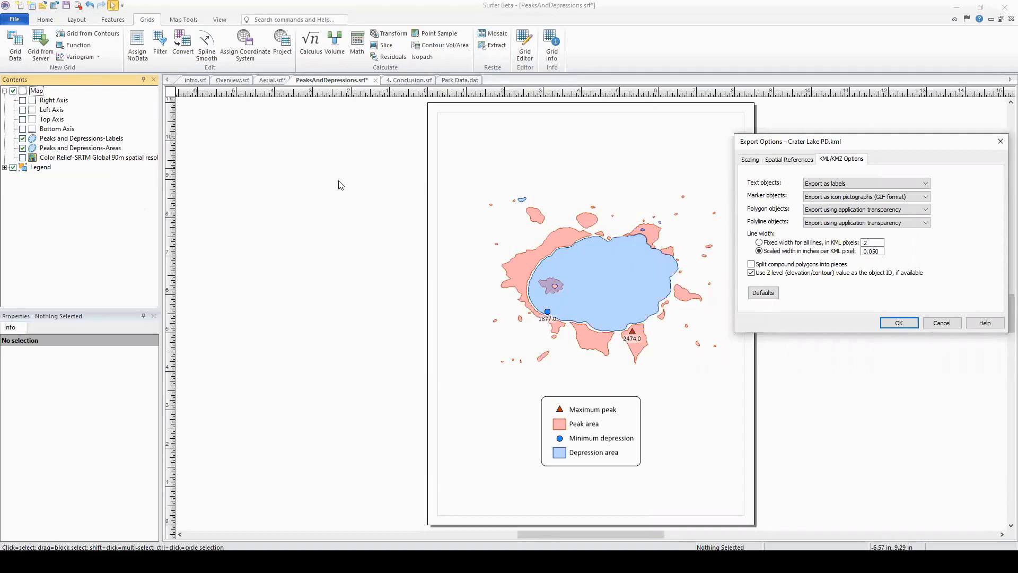
click(898, 184)
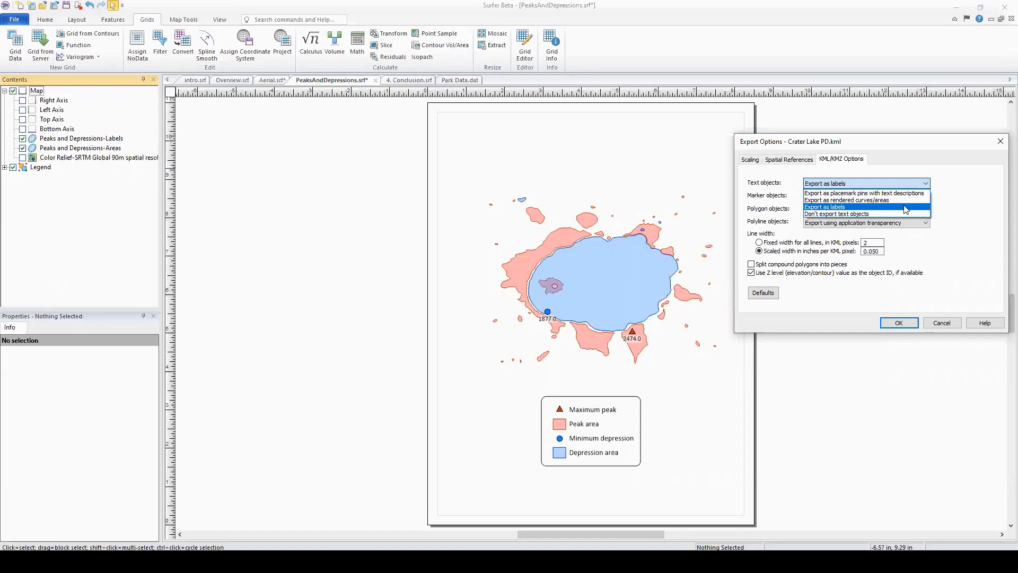
click(905, 210)
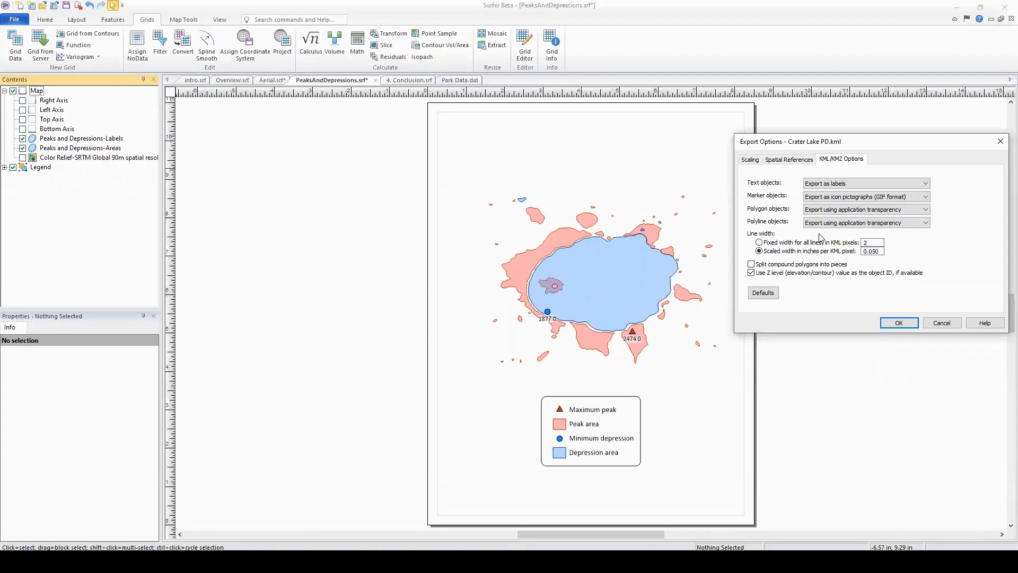
click(902, 197)
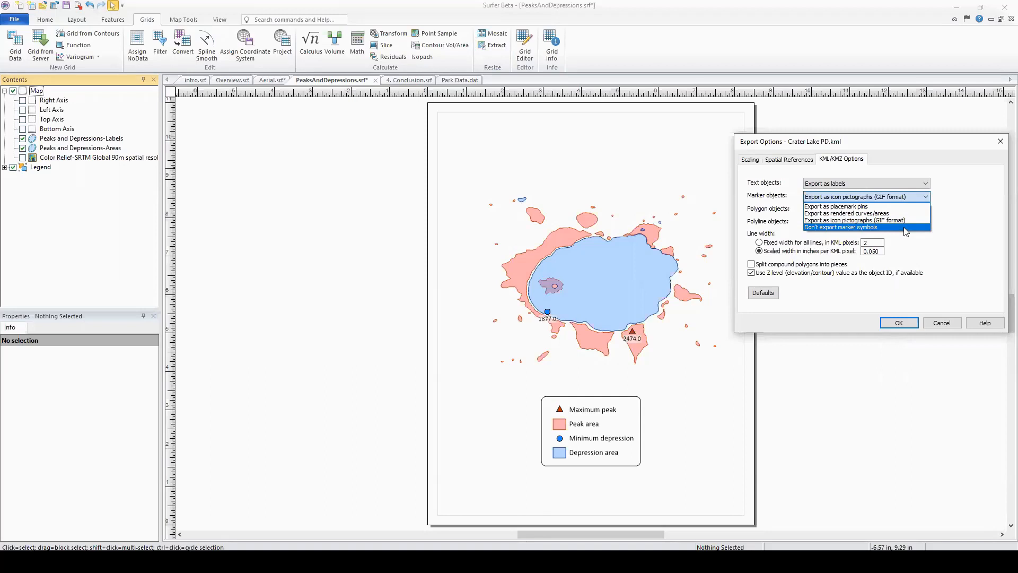
click(944, 211)
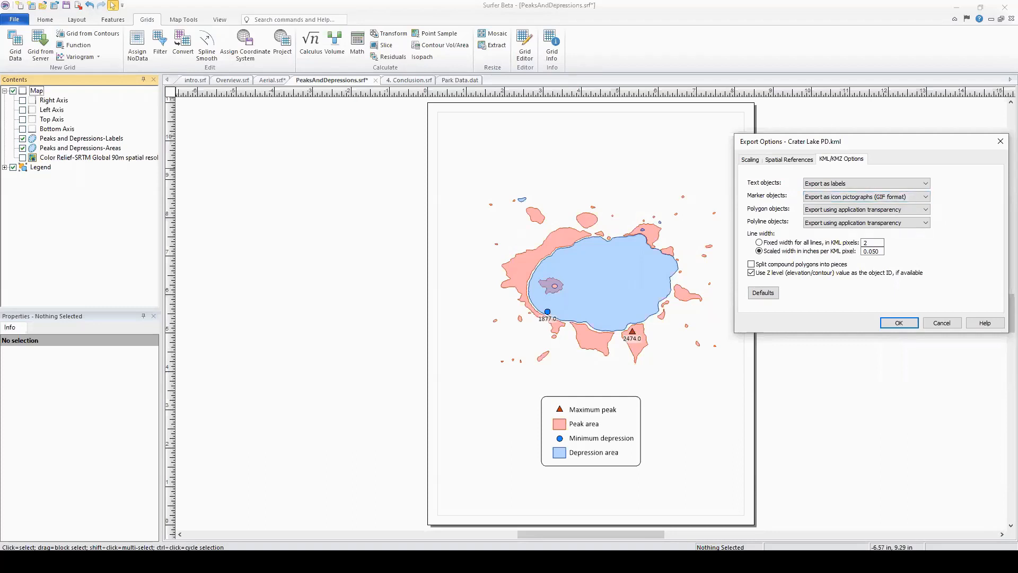
click(904, 210)
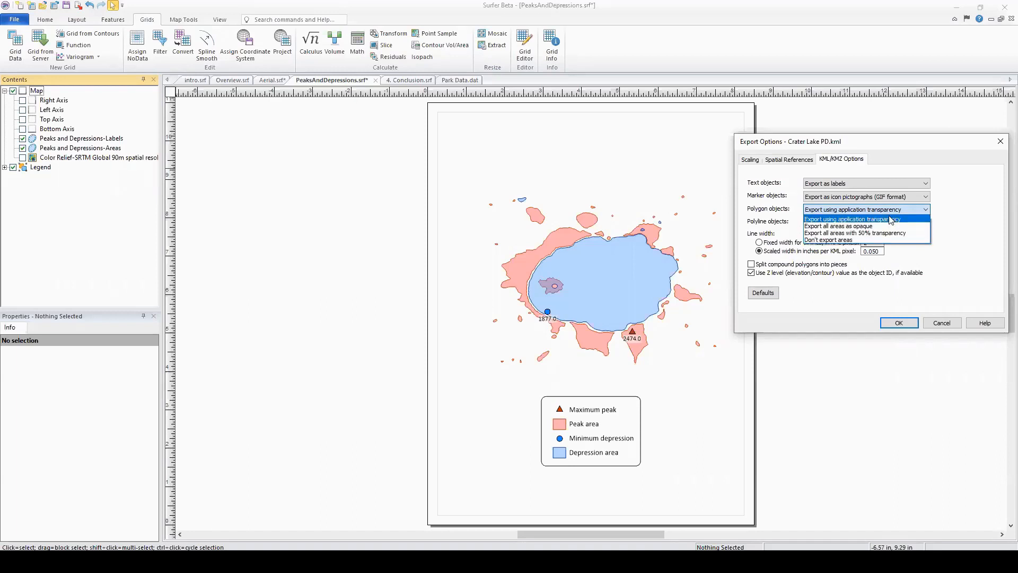
click(891, 221)
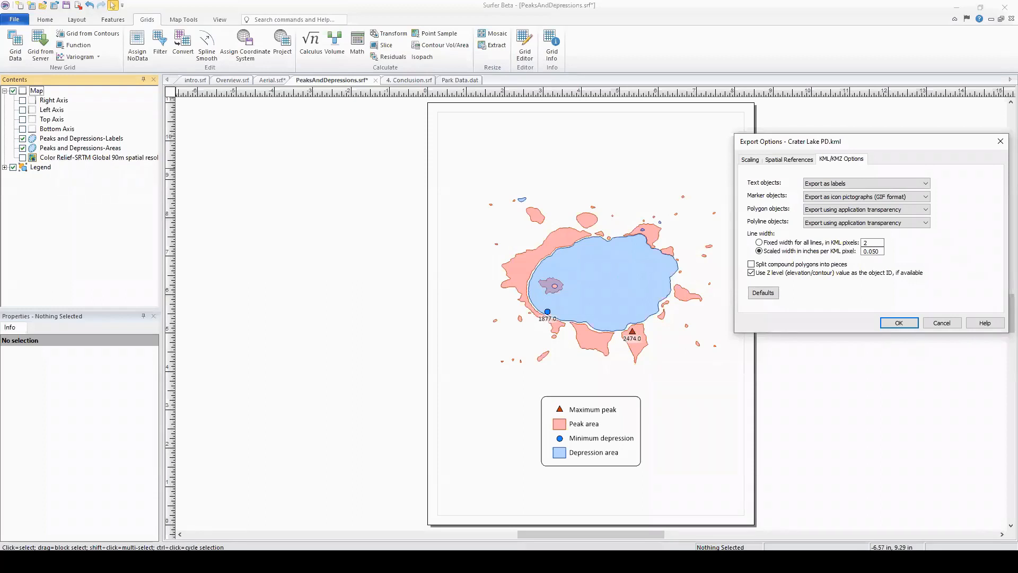
click(868, 225)
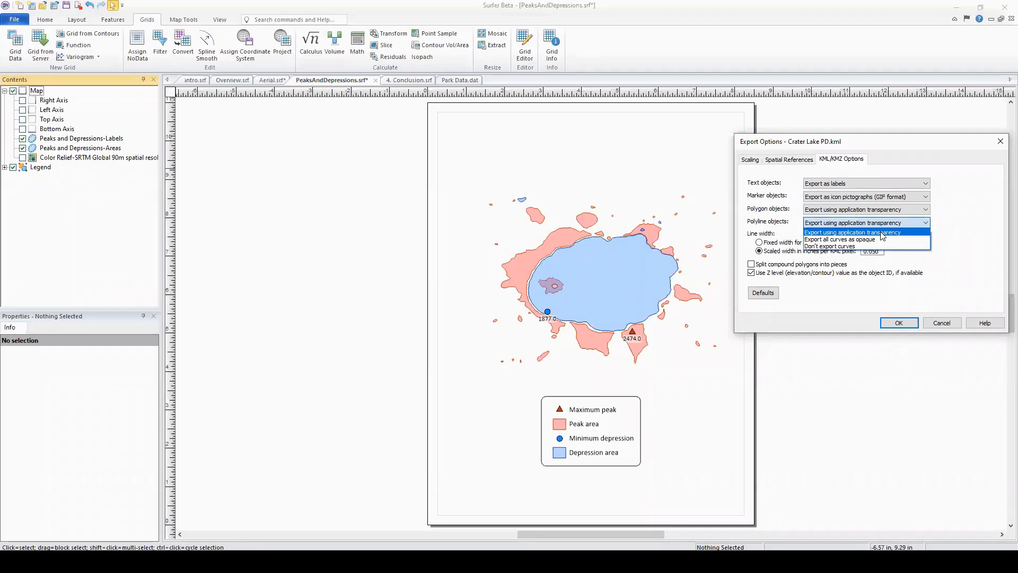
click(883, 235)
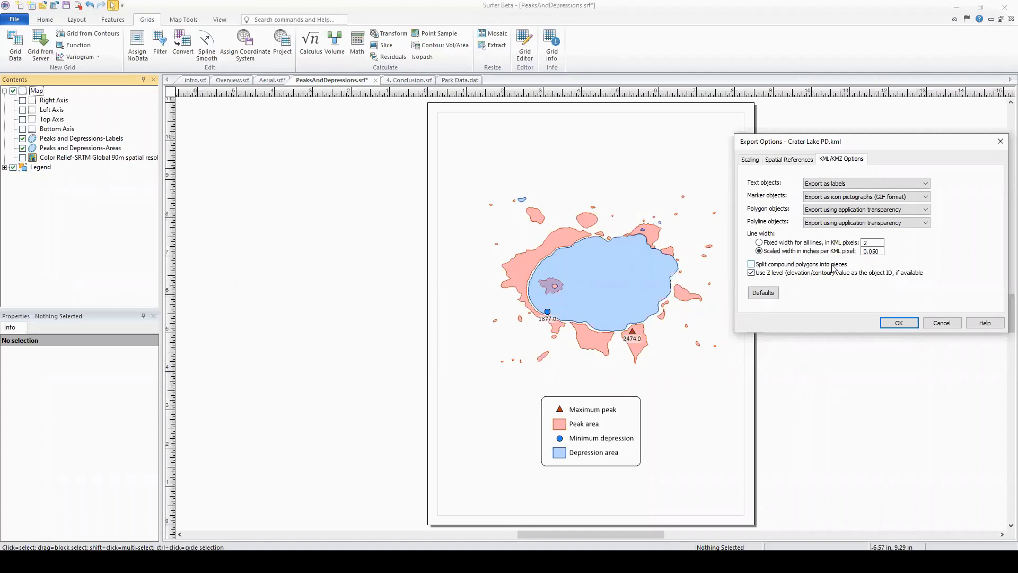
click(872, 254)
click(896, 324)
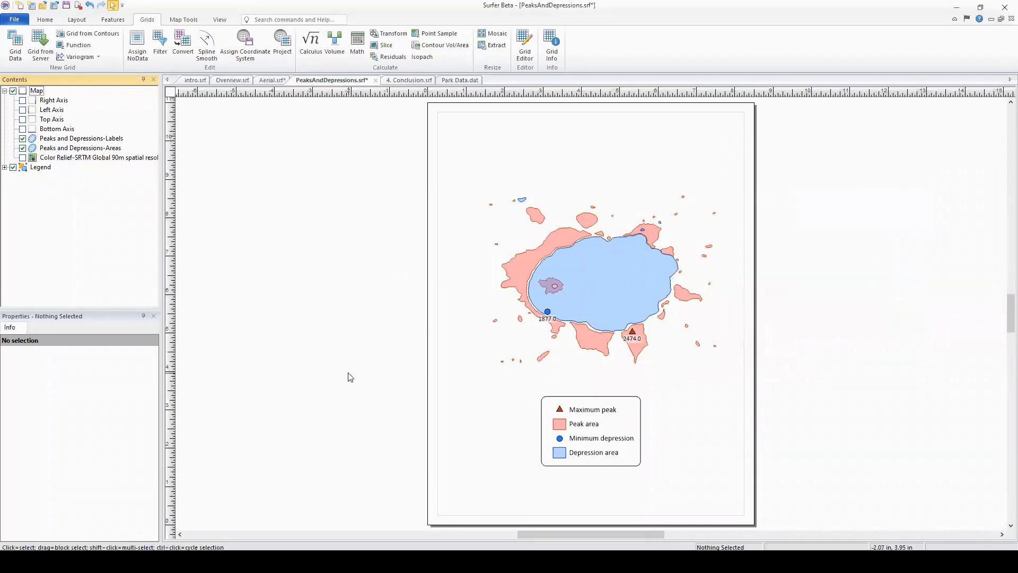
- Switch to Google Earth Pro and open Crater Lake PD.kml from the April Webinar folder
mouse_move(194, 561)
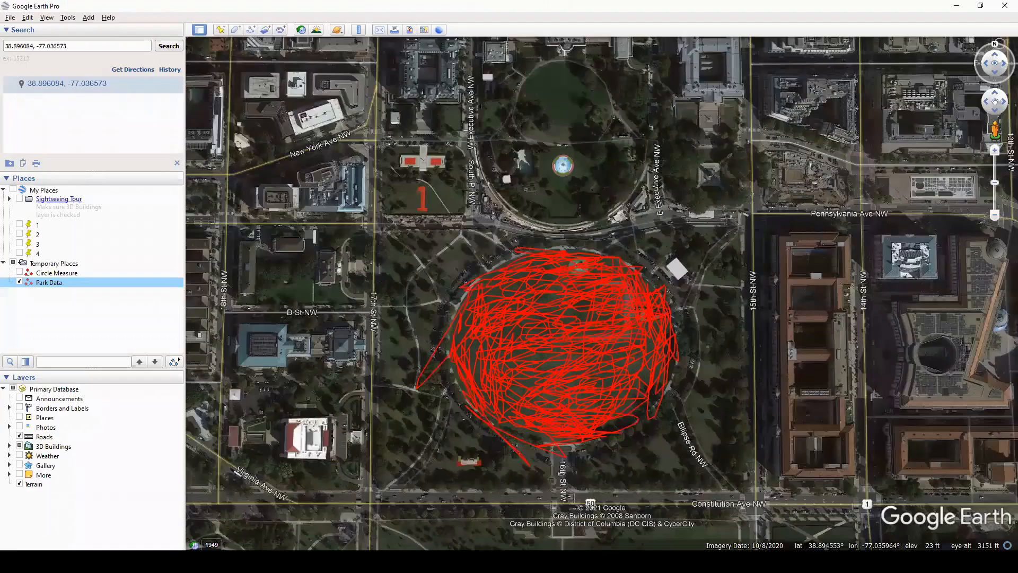
click(11, 17)
click(29, 35)
click(186, 110)
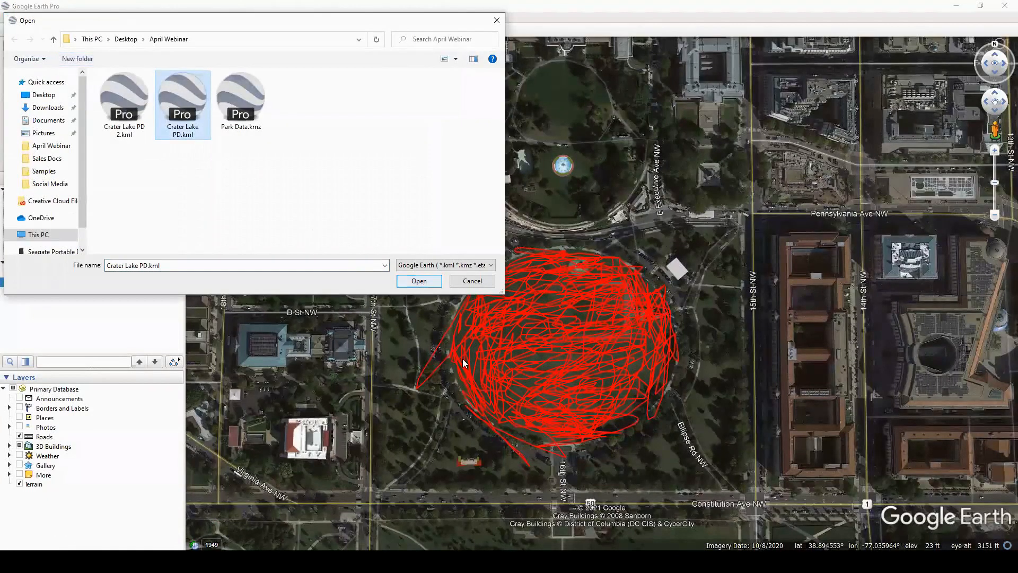
key(Return)
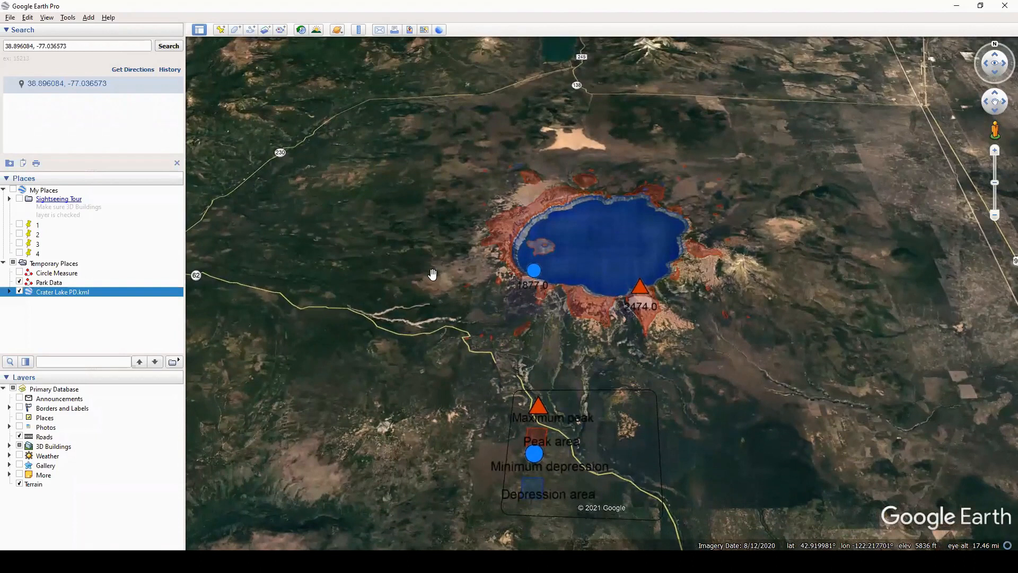
- Examine the exported peak and depression areas, markers, labels and legend over the Crater Lake imagery from above
key(r)
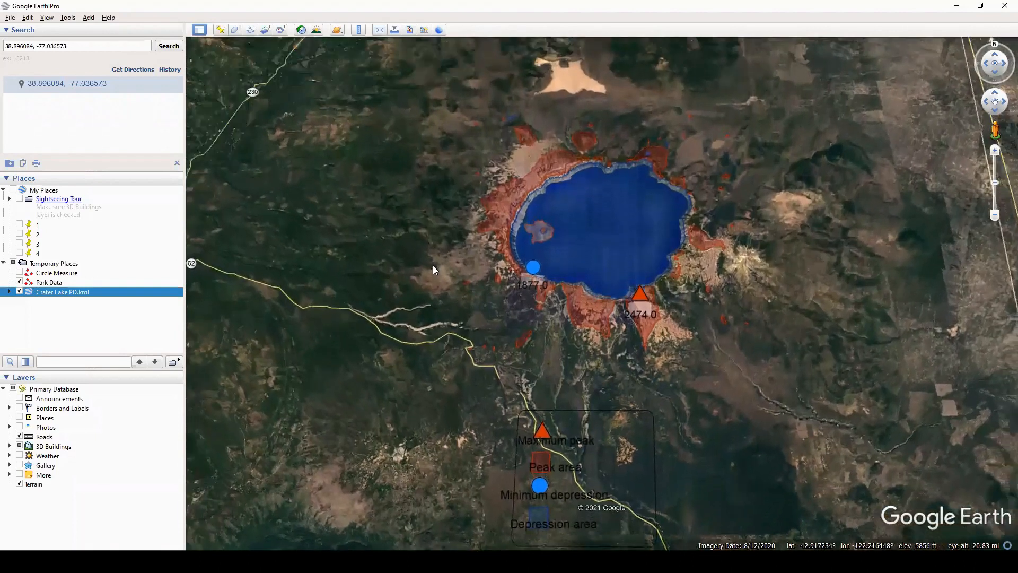
scroll(433, 265, down, 1)
scroll(433, 265, down, 1)
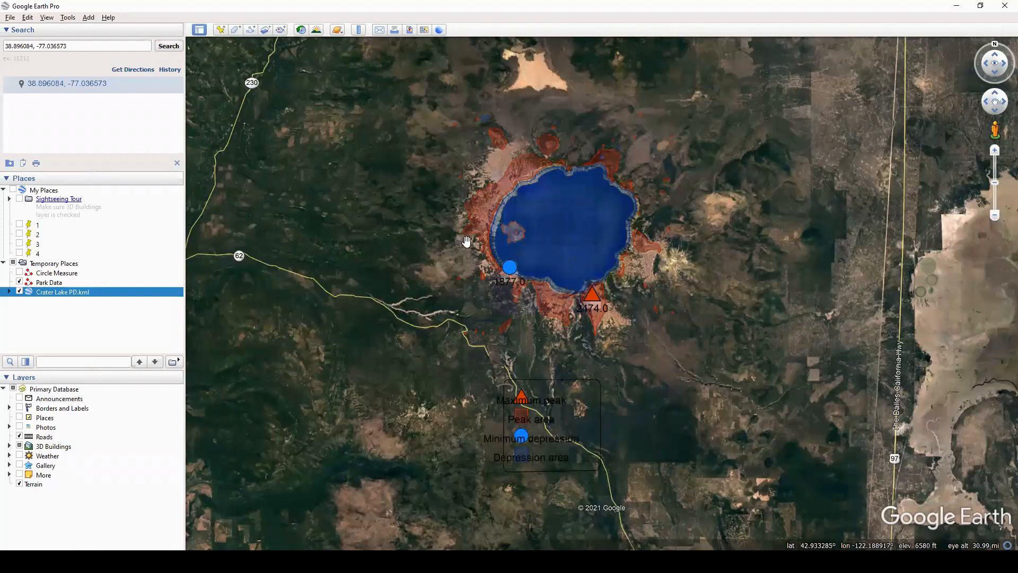
scroll(467, 241, up, 2)
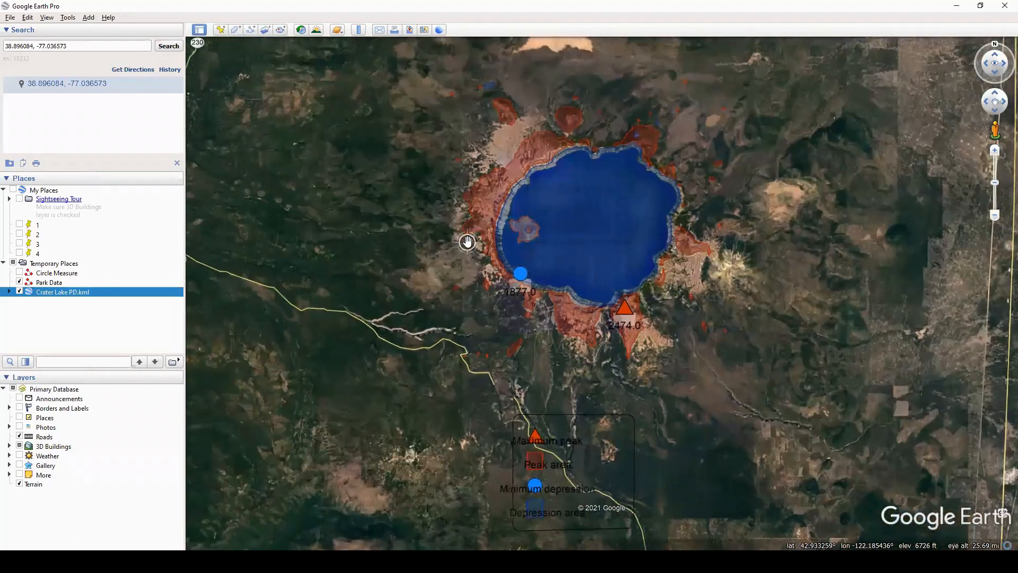
scroll(467, 241, down, 3)
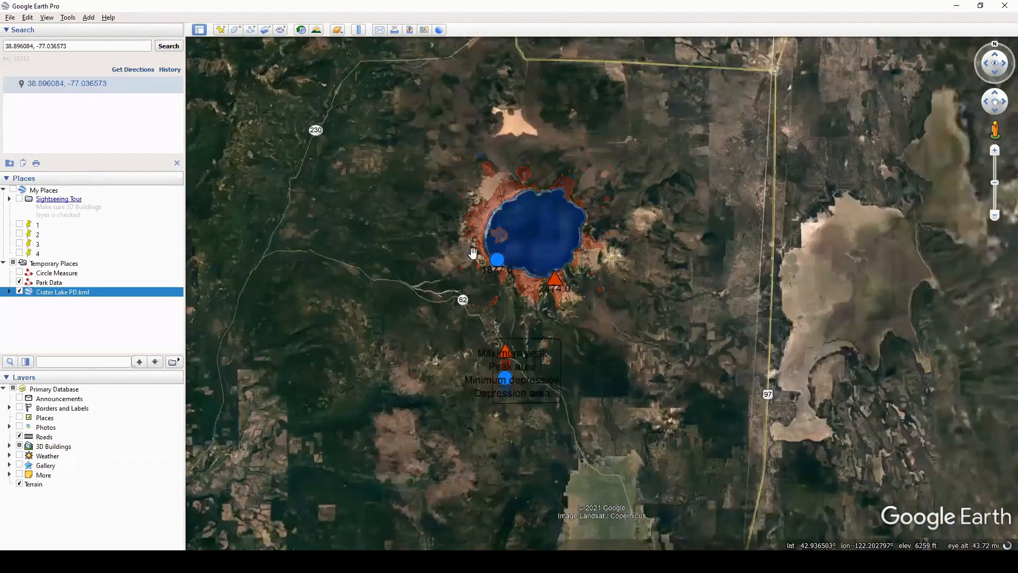
scroll(459, 243, up, 4)
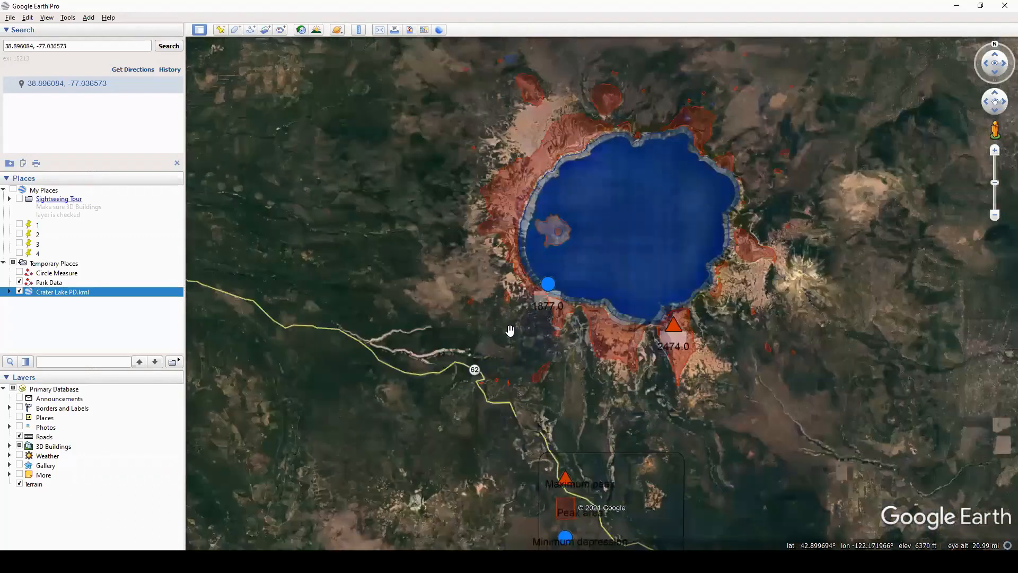
scroll(509, 330, down, 3)
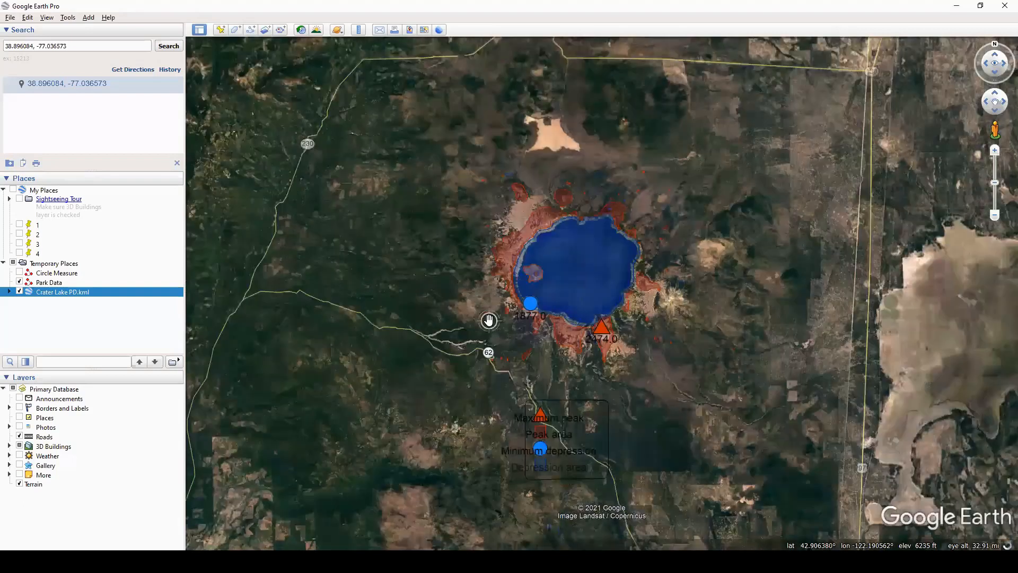
scroll(489, 320, up, 2)
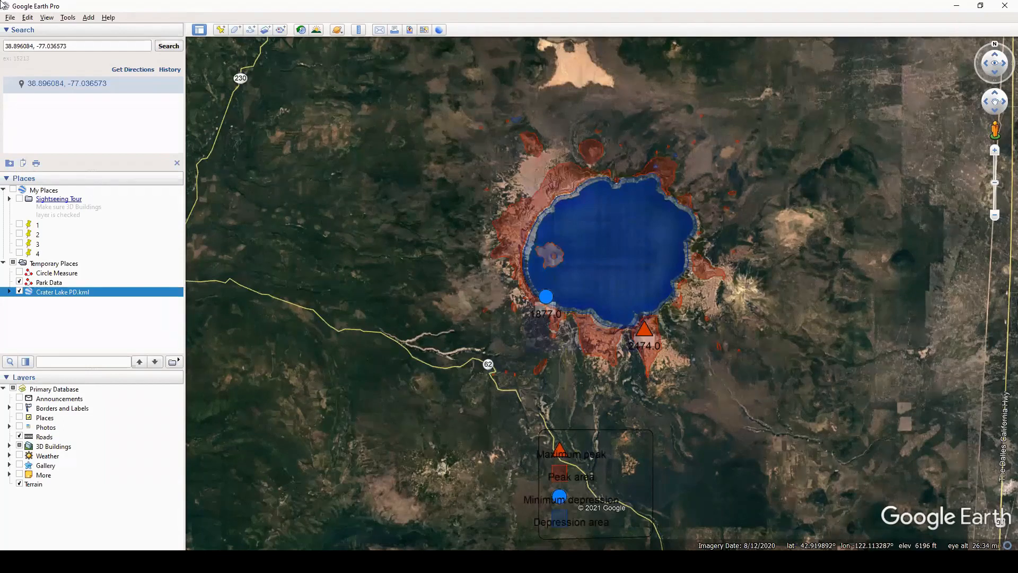
- Open Crater Lake PD 2.kml, hide the Crater Lake PD.kml overlay, and view the lake from straight above
click(10, 18)
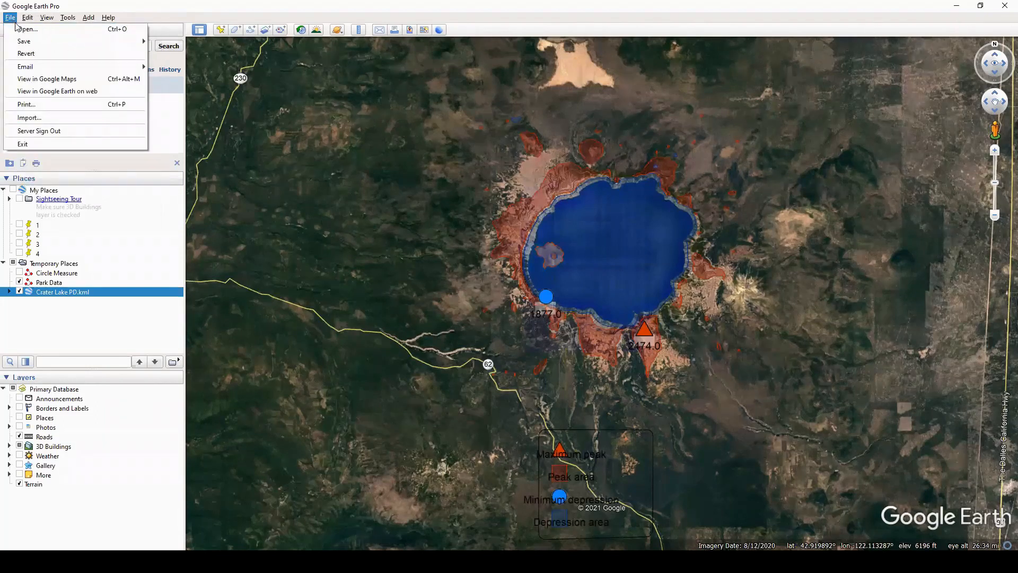
click(21, 29)
click(121, 103)
click(414, 284)
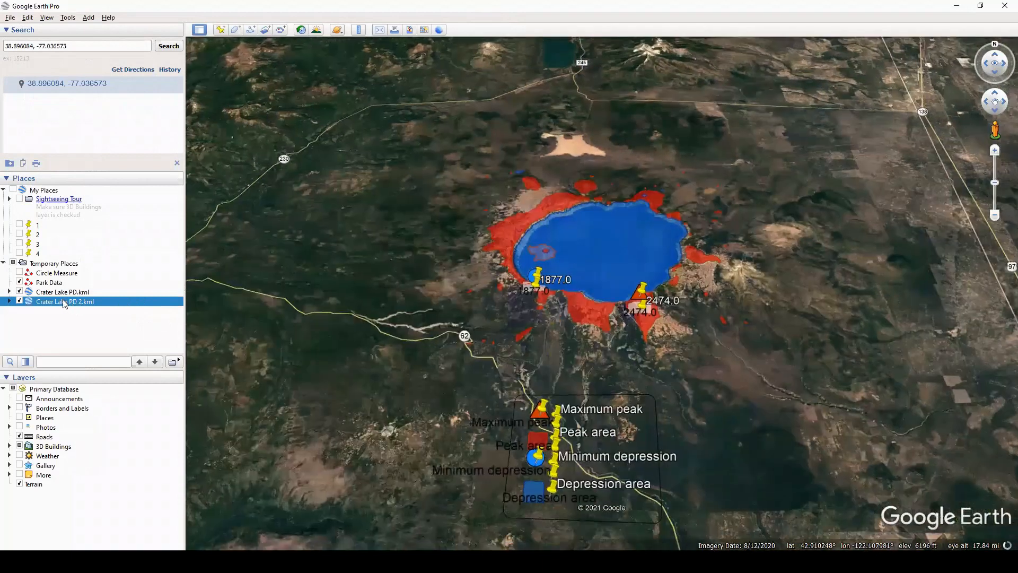
click(20, 293)
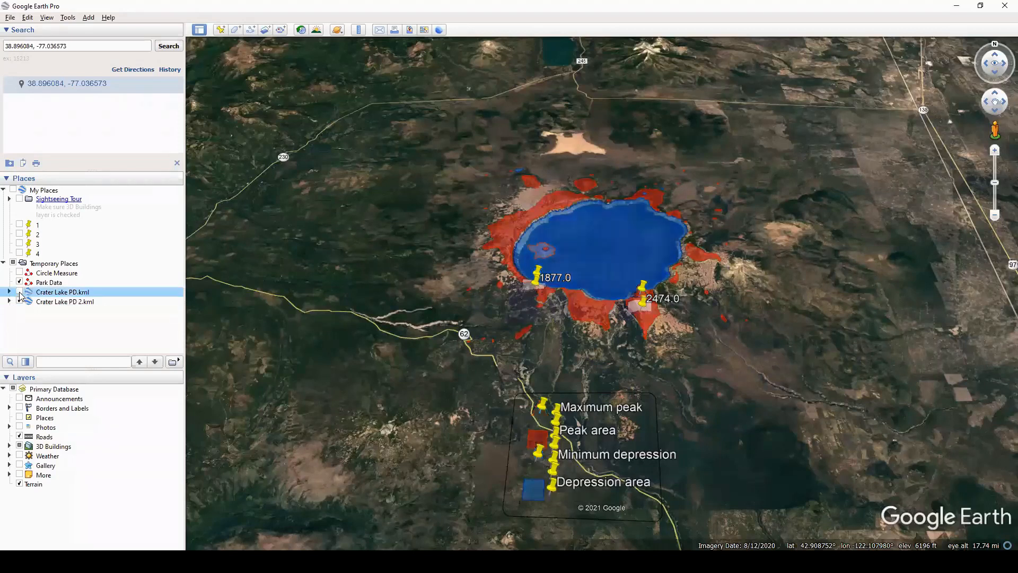
key(r)
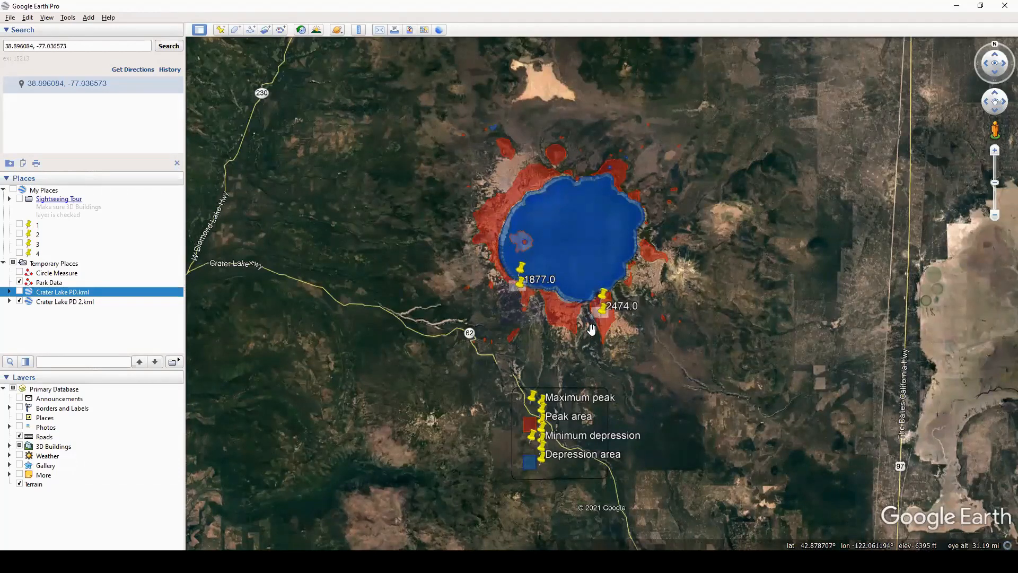
- Change the icon of the 1877.0 placemark to the anchor (marina) symbol
right_click(523, 288)
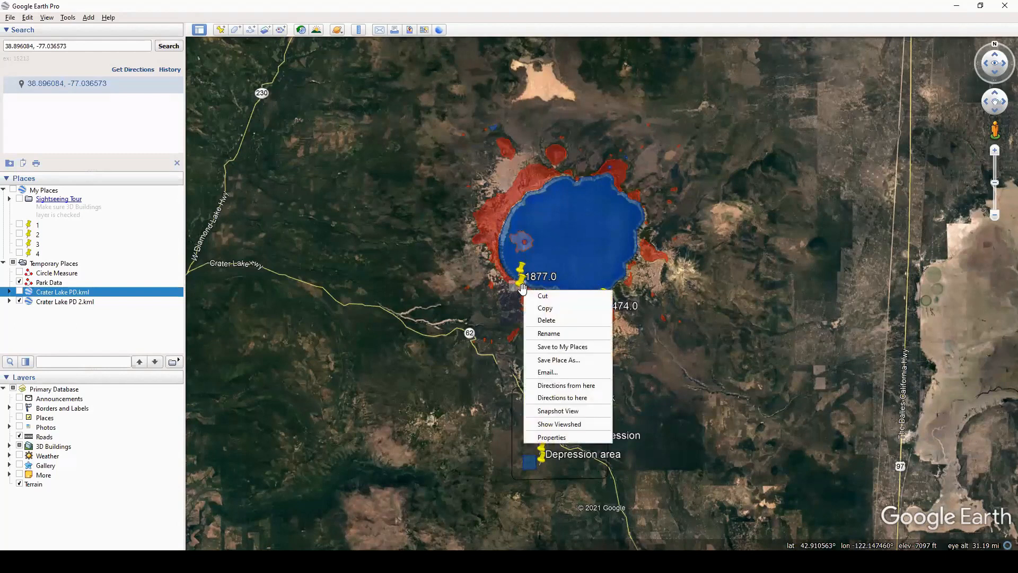
click(552, 437)
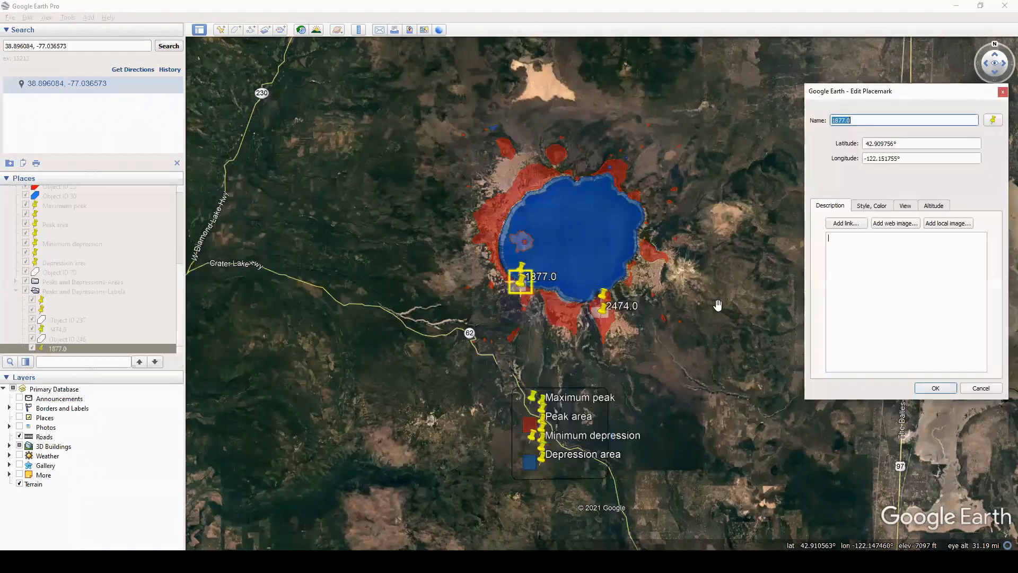
click(994, 121)
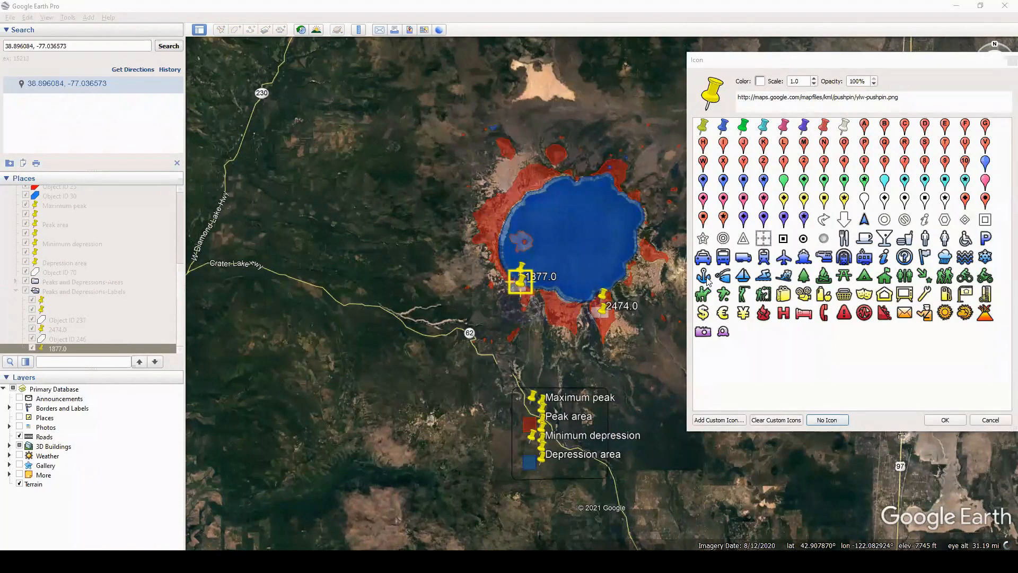
click(705, 279)
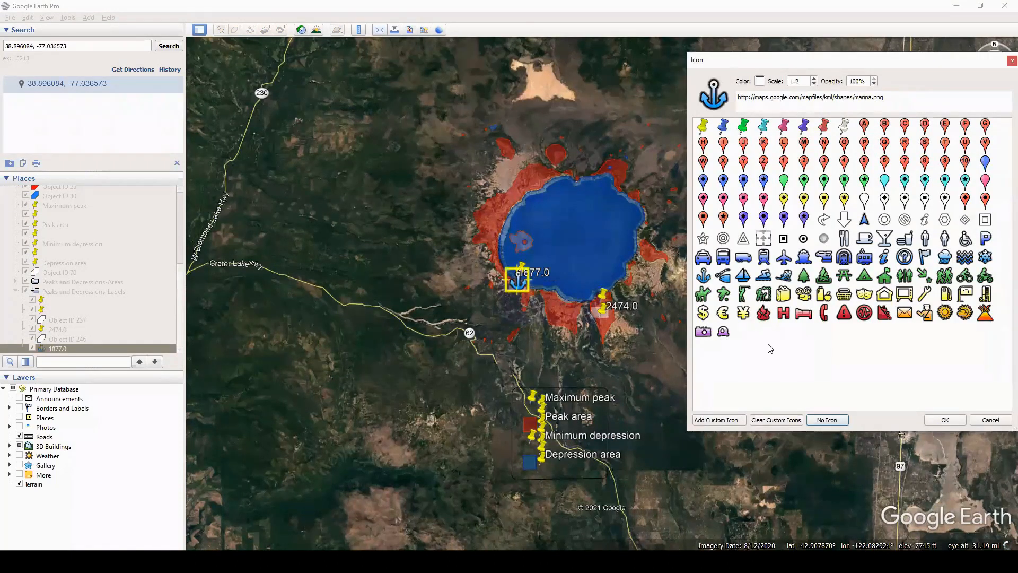
click(946, 420)
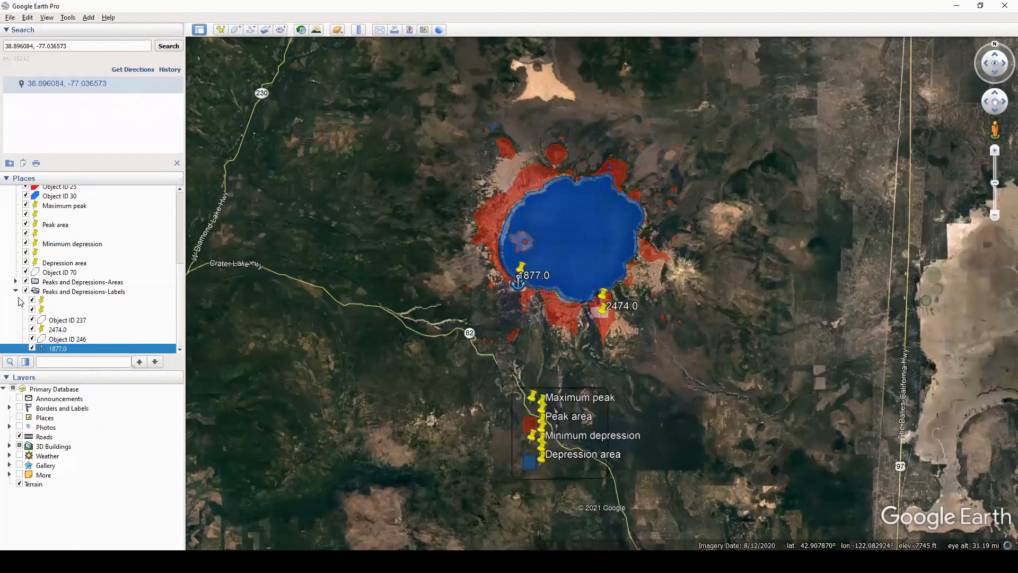
- Collapse the Crater Lake PD 2.kml contents, show the Crater Lake PD.kml overlay, and hide Crater Lake PD 2.kml
mouse_move(528, 354)
mouse_down()
mouse_move(516, 351)
mouse_move(523, 362)
mouse_up()
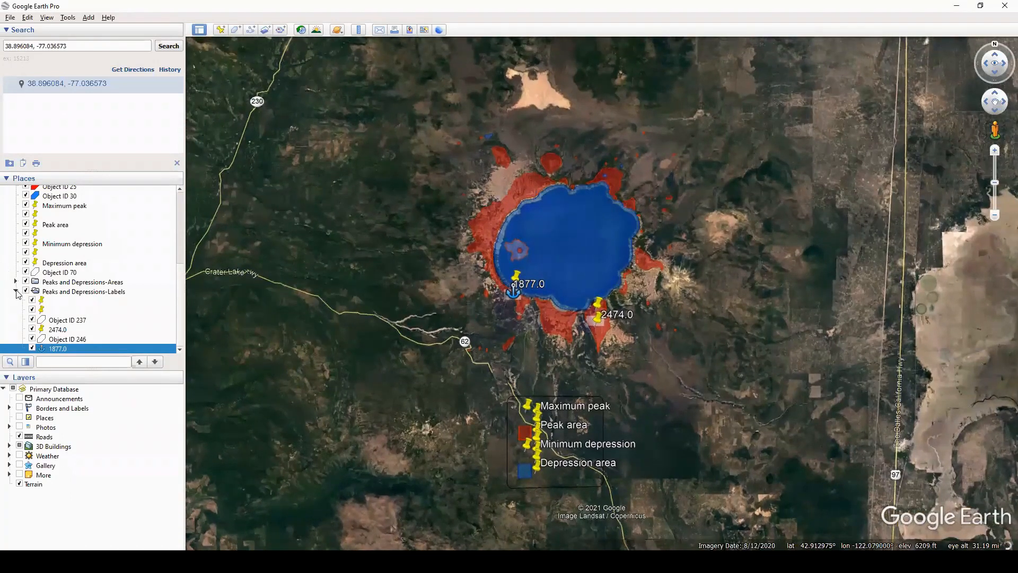
click(16, 291)
scroll(11, 243, up, 1)
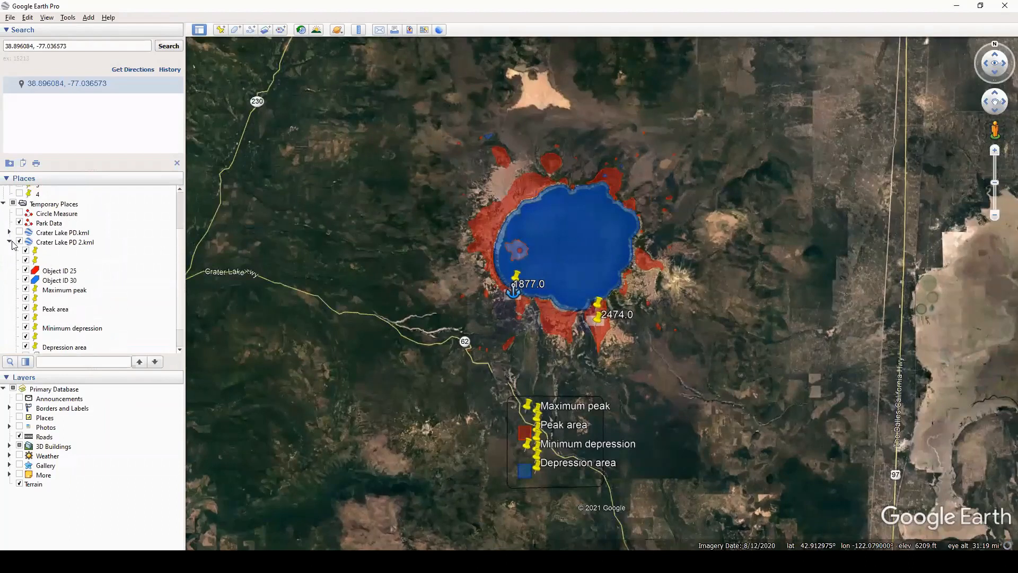
click(10, 242)
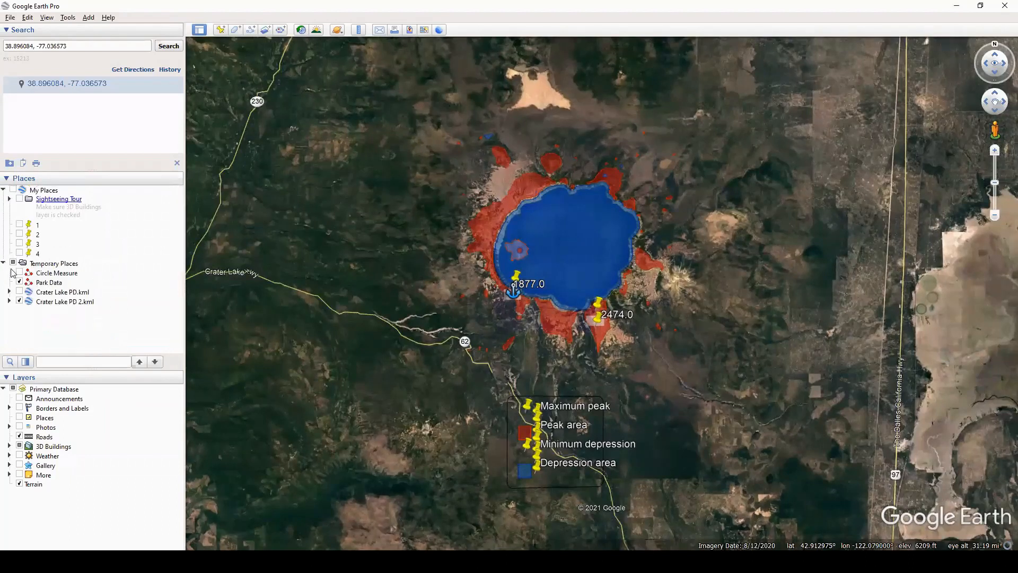
click(19, 293)
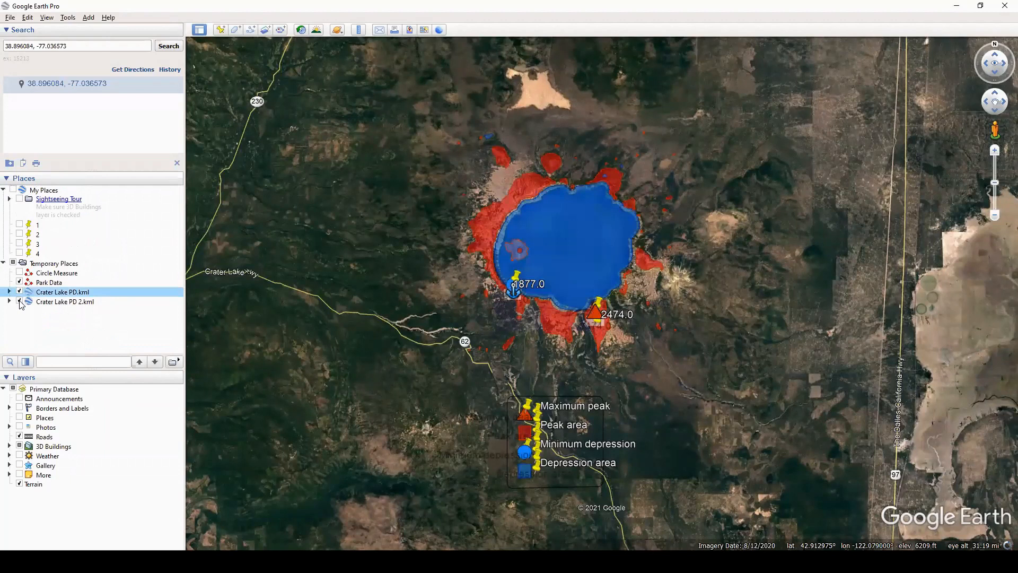
click(20, 301)
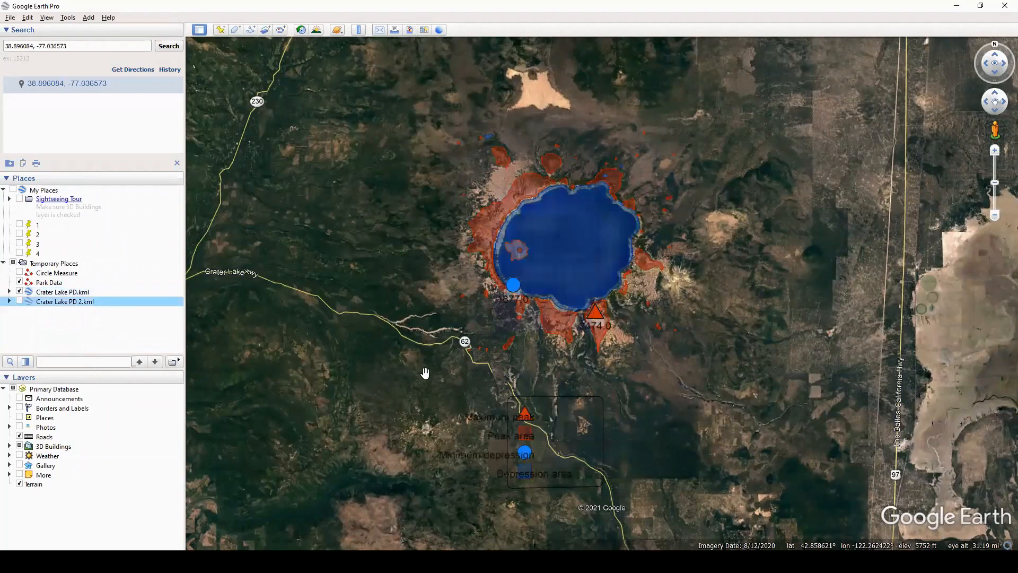
scroll(454, 350, up, 2)
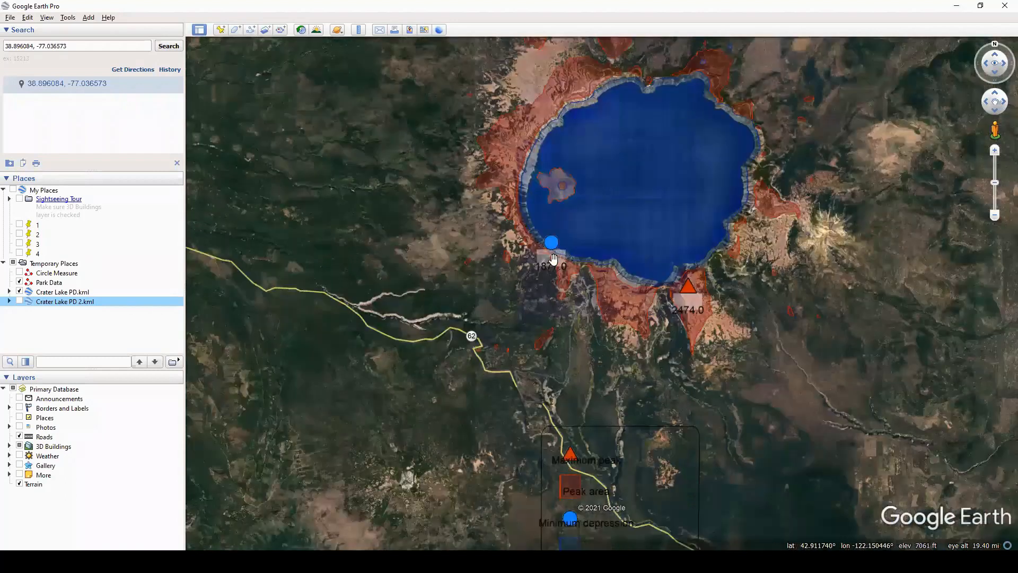
click(59, 302)
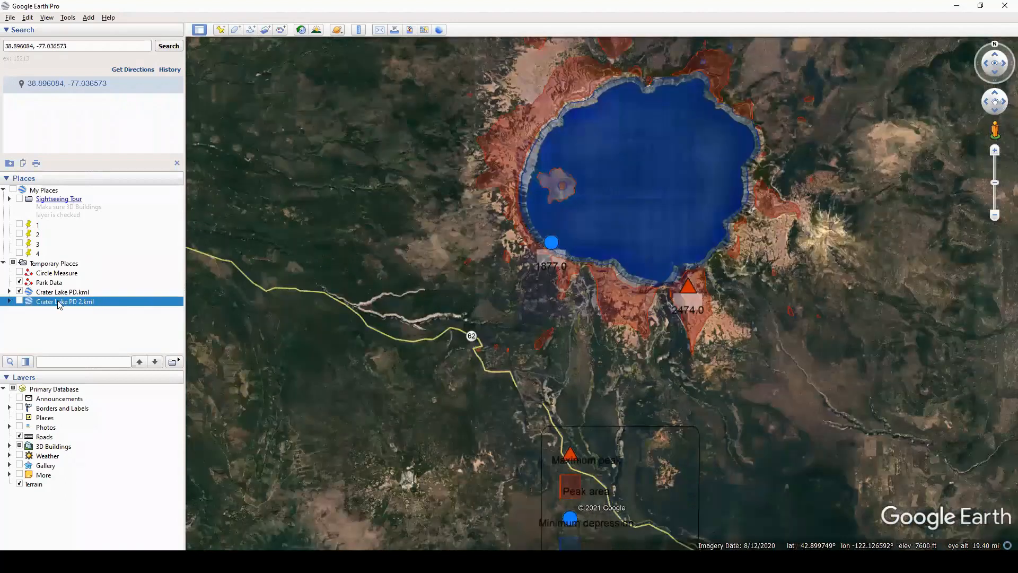
- Change the label color of the Maximum peak placemark in Crater Lake PD.kml to pink (#ff007f)
click(9, 291)
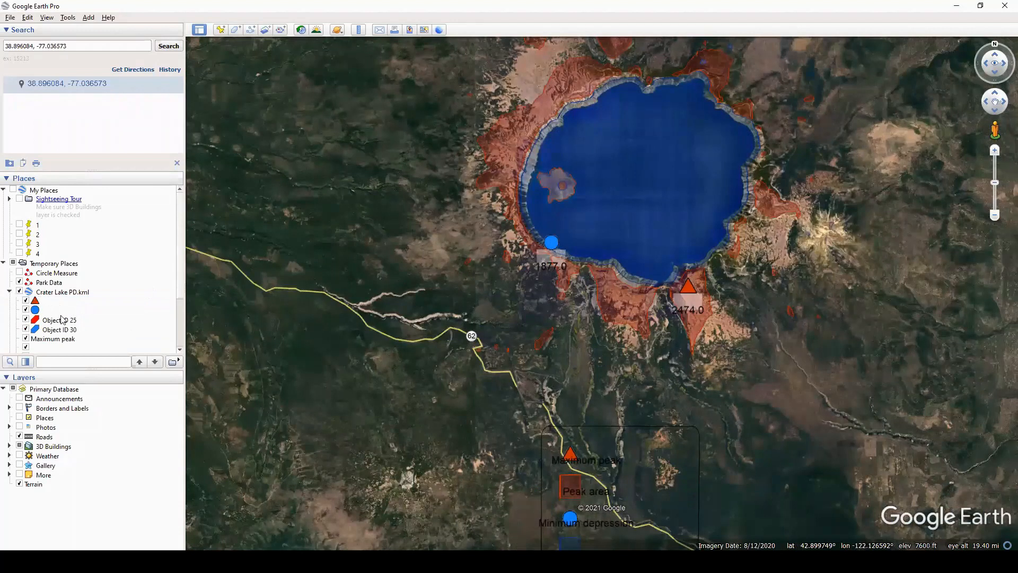
scroll(62, 320, down, 2)
click(58, 289)
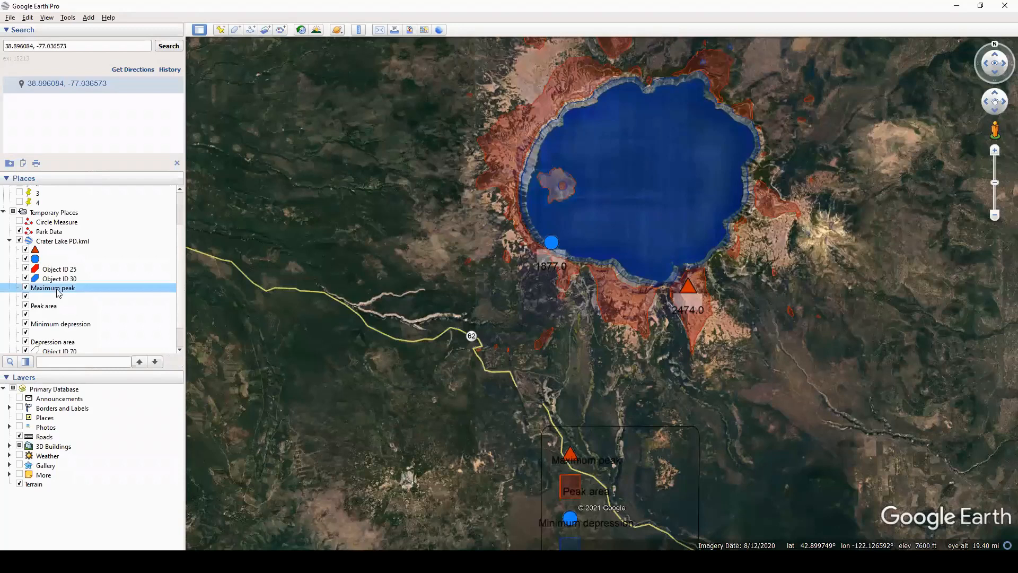
right_click(59, 293)
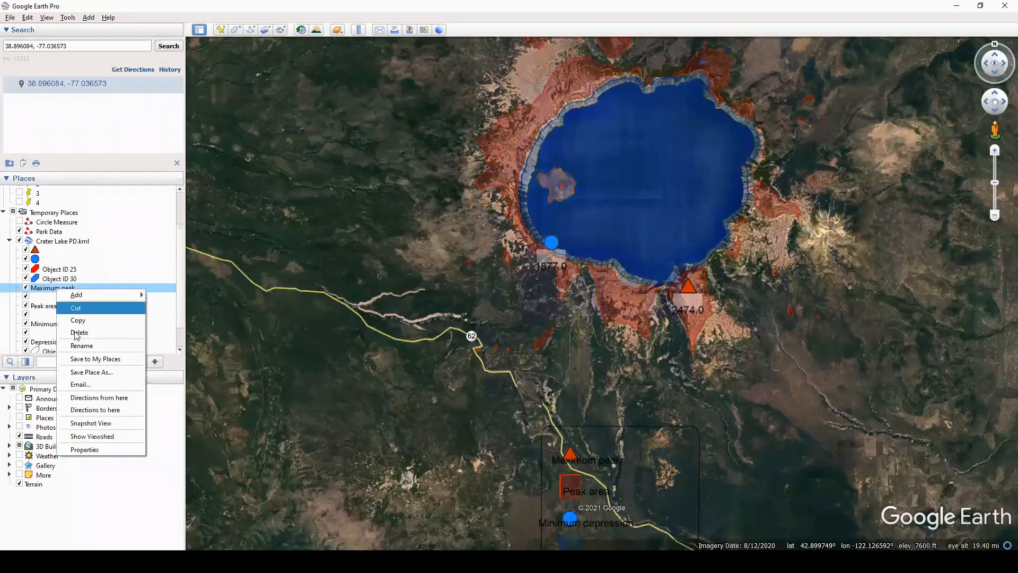
click(91, 447)
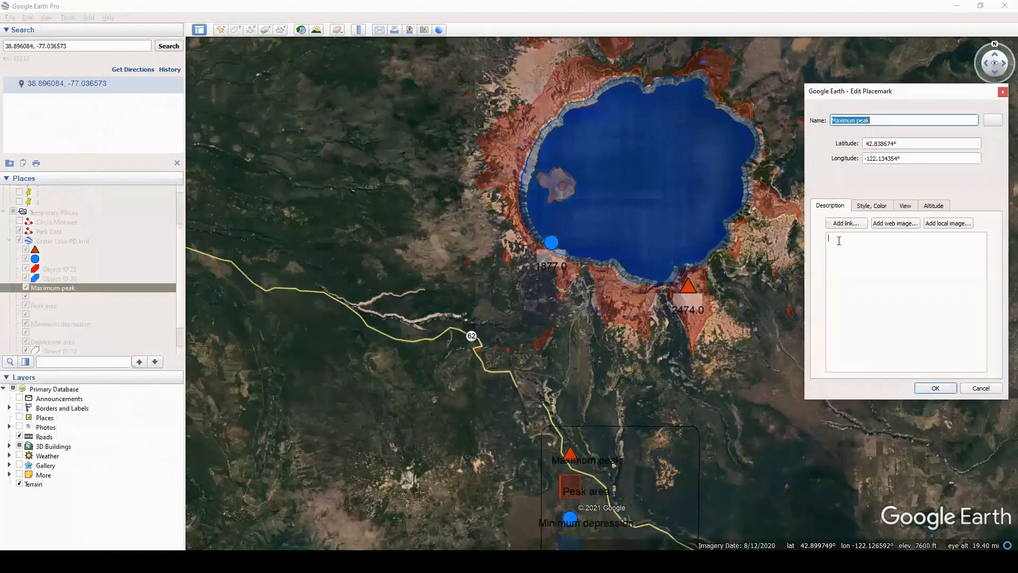
click(868, 209)
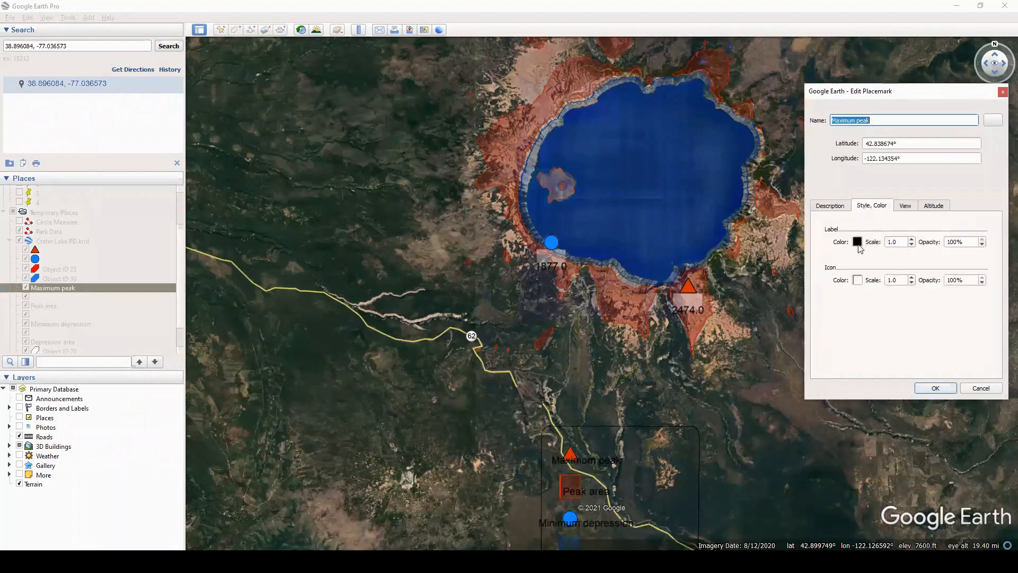
click(858, 242)
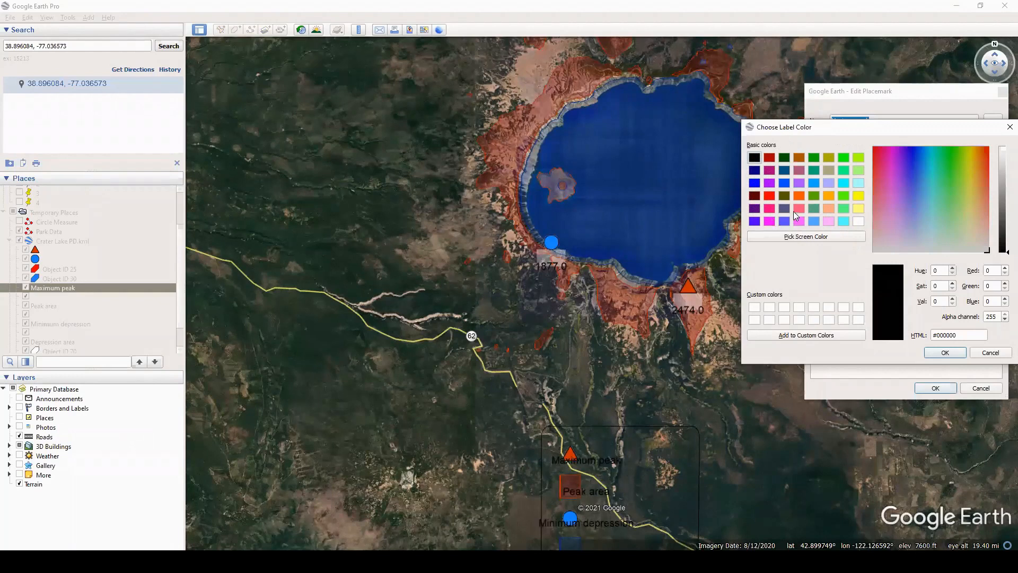
click(769, 208)
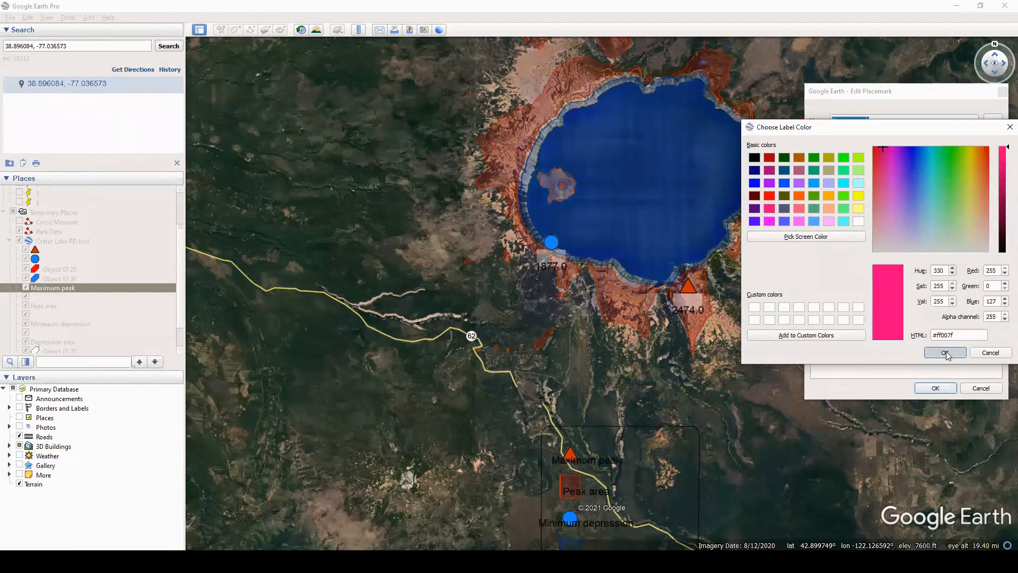
click(946, 352)
drag(709, 454, 707, 409)
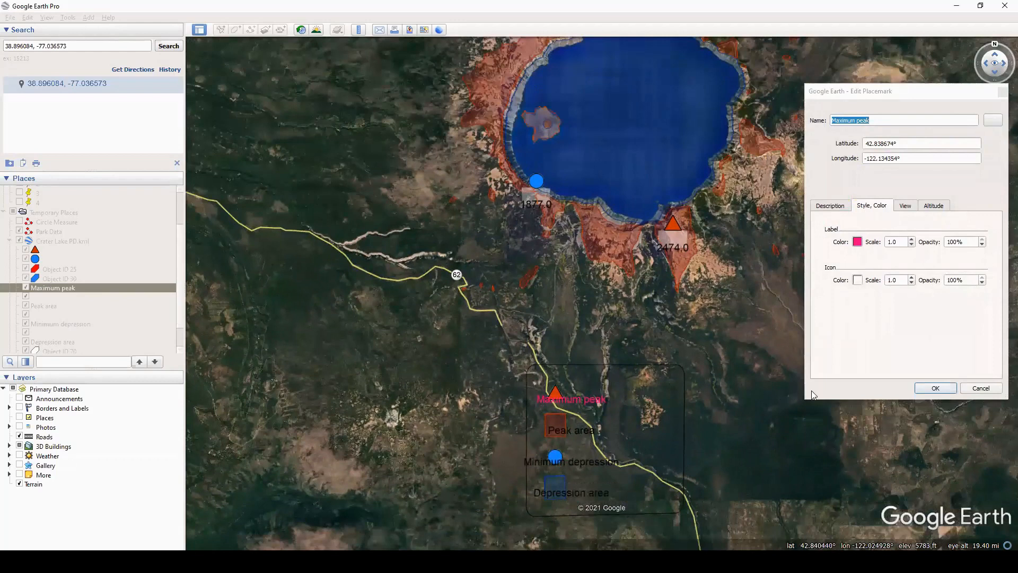
click(935, 389)
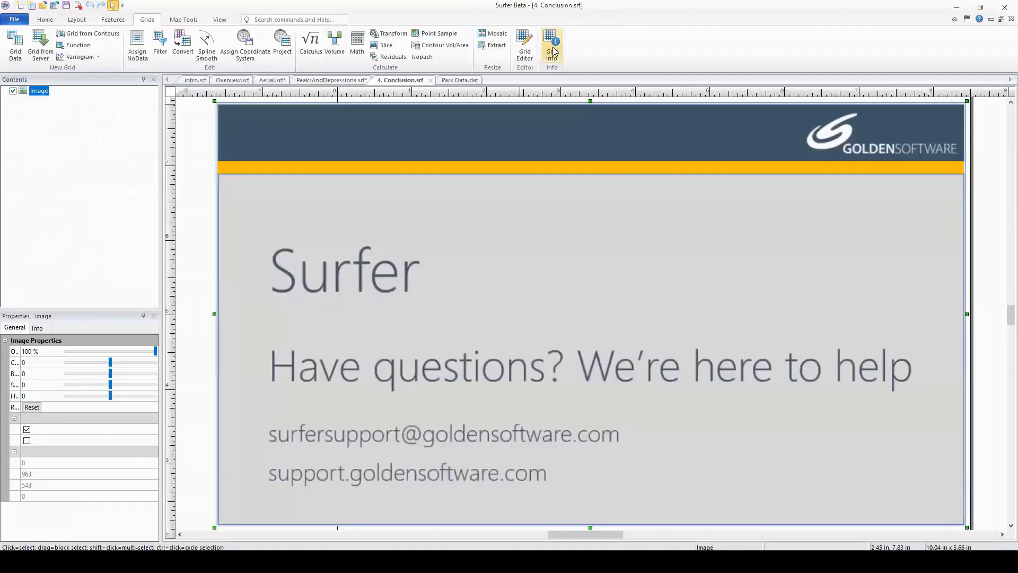
- Switch to Surfer and start the Grid Editor to choose a grid for editing
click(525, 51)
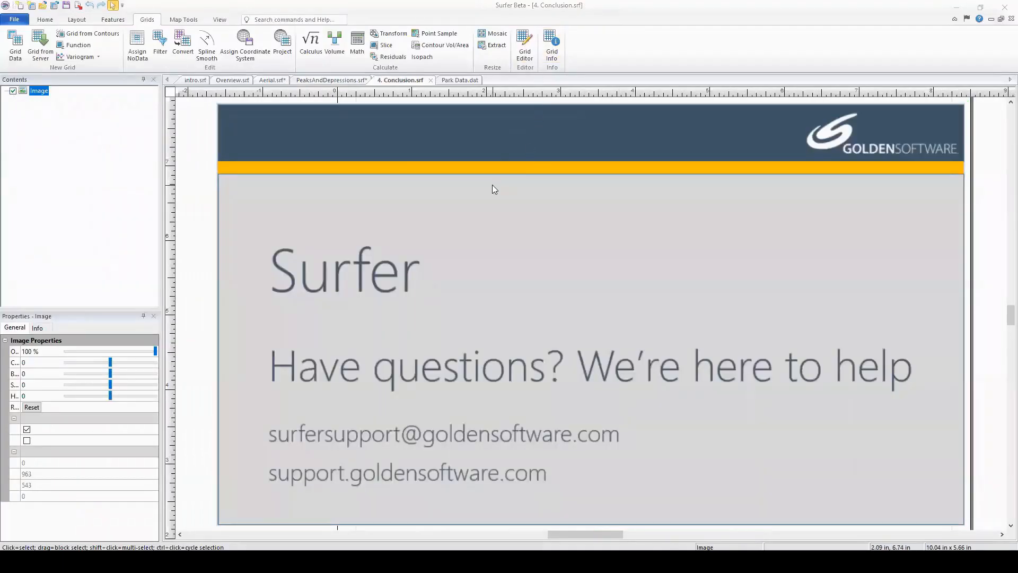